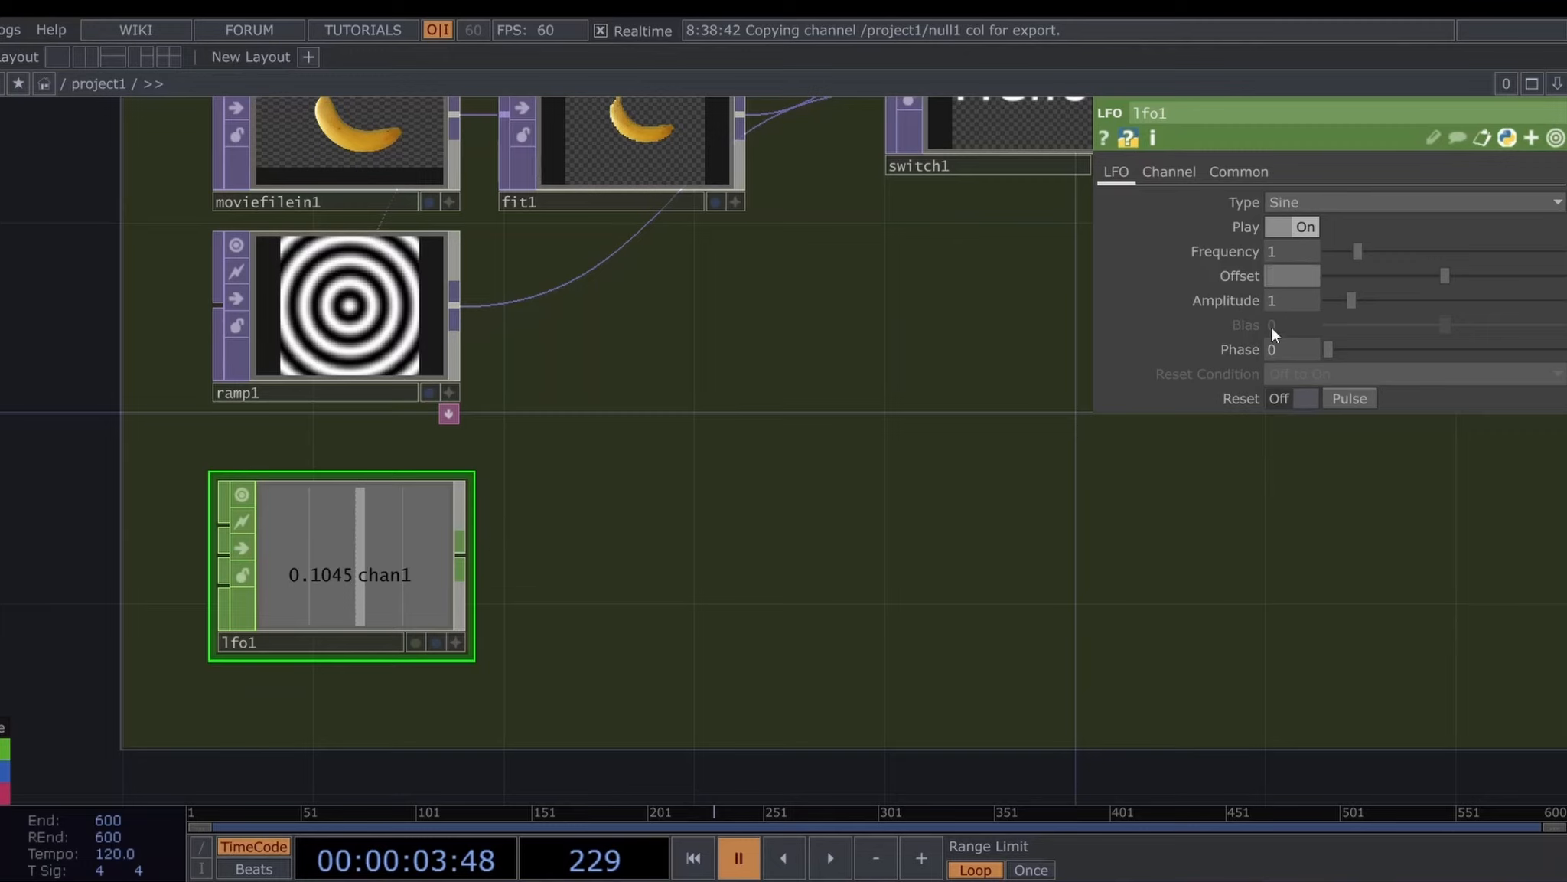
# Set lfo1's offset and amplitude both to 2, and run the timeline briefly to test the oscillation
pyautogui.write('2')
pyautogui.press('Return')
pyautogui.write('2')
pyautogui.press('Return')
pyautogui.press('space')
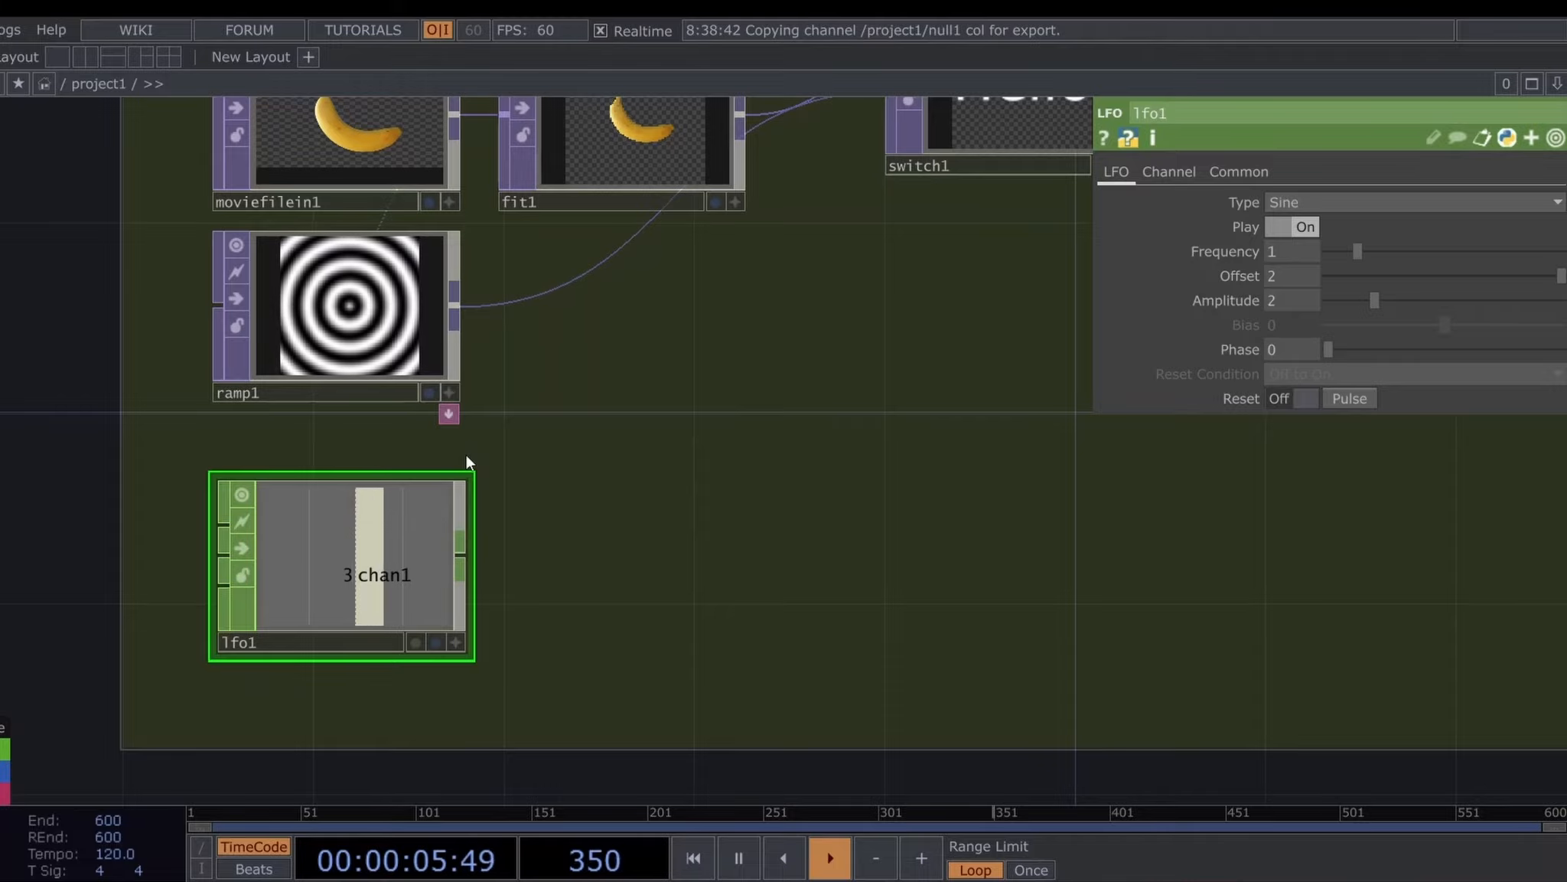
pyautogui.press('space')
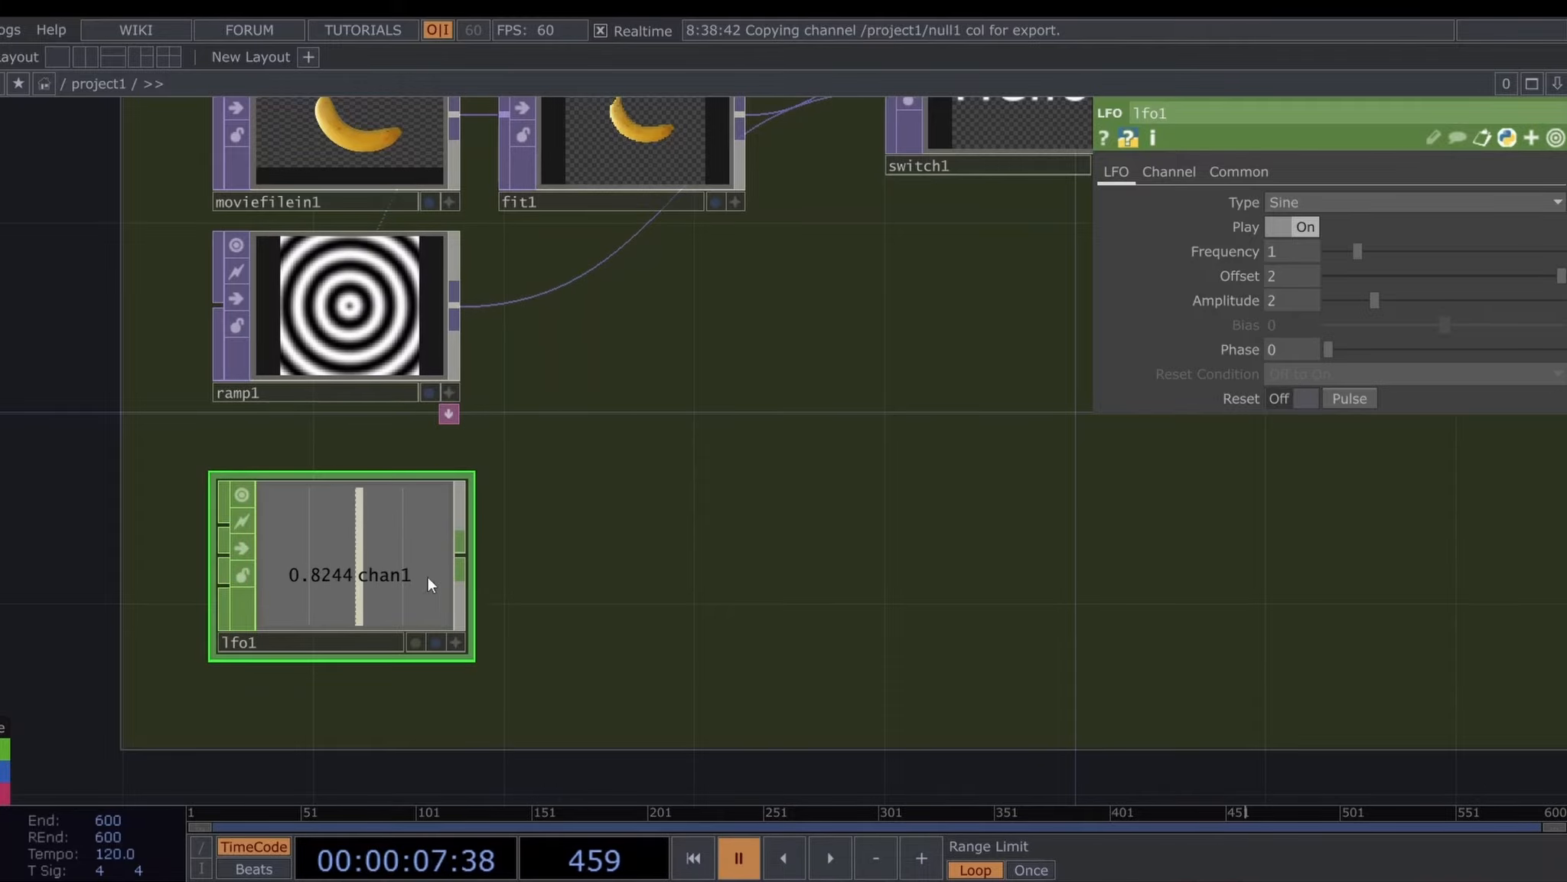
# Add a Math CHOP connected to the output of lfo1
pyautogui.rightClick(463, 555)
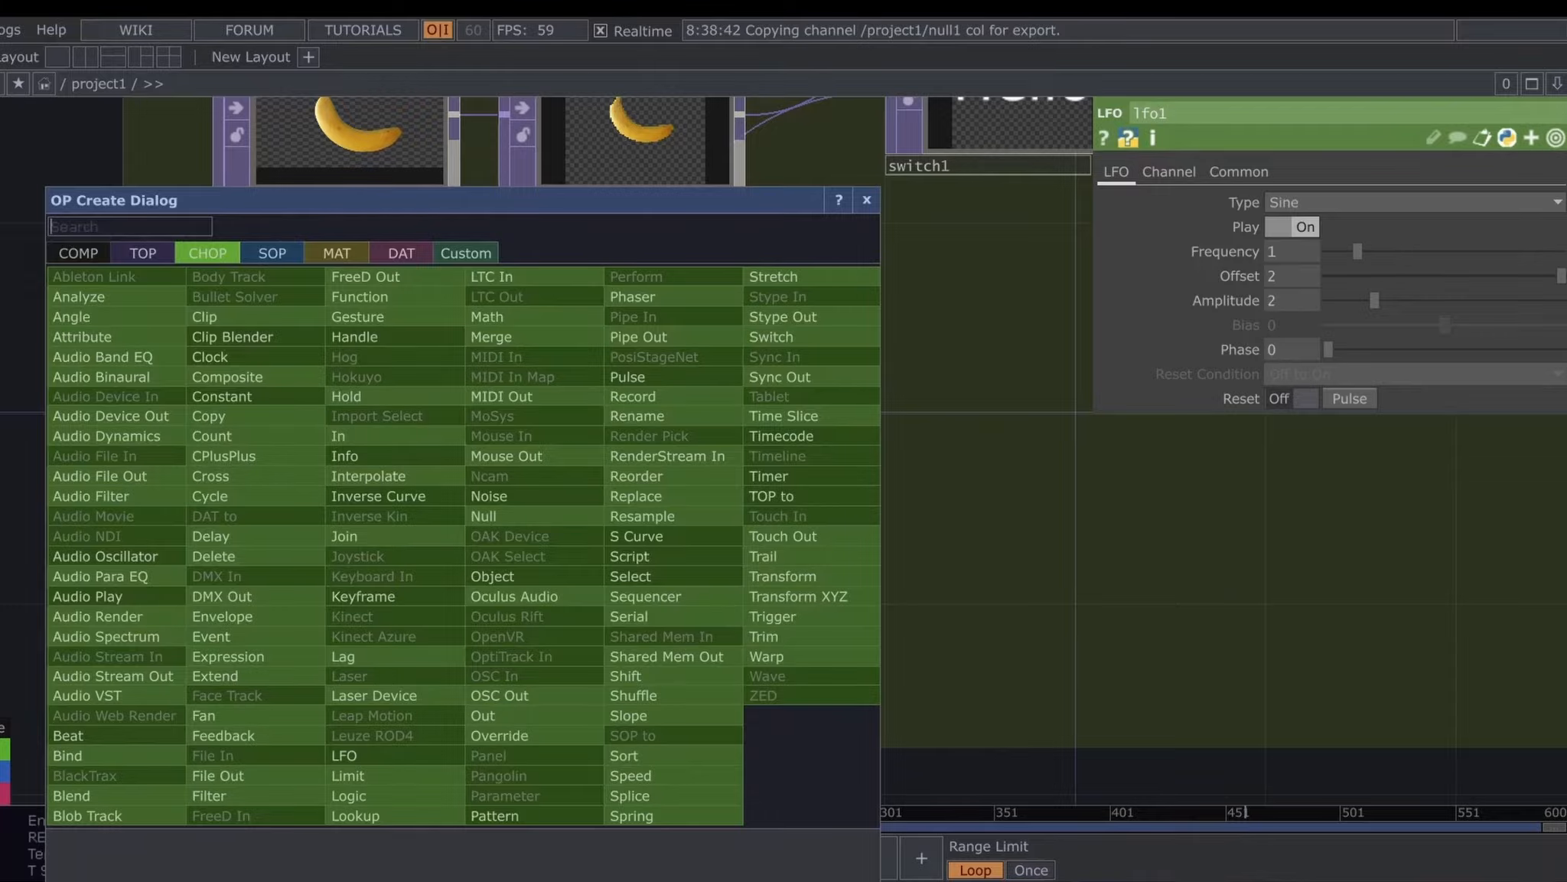
pyautogui.click(560, 314)
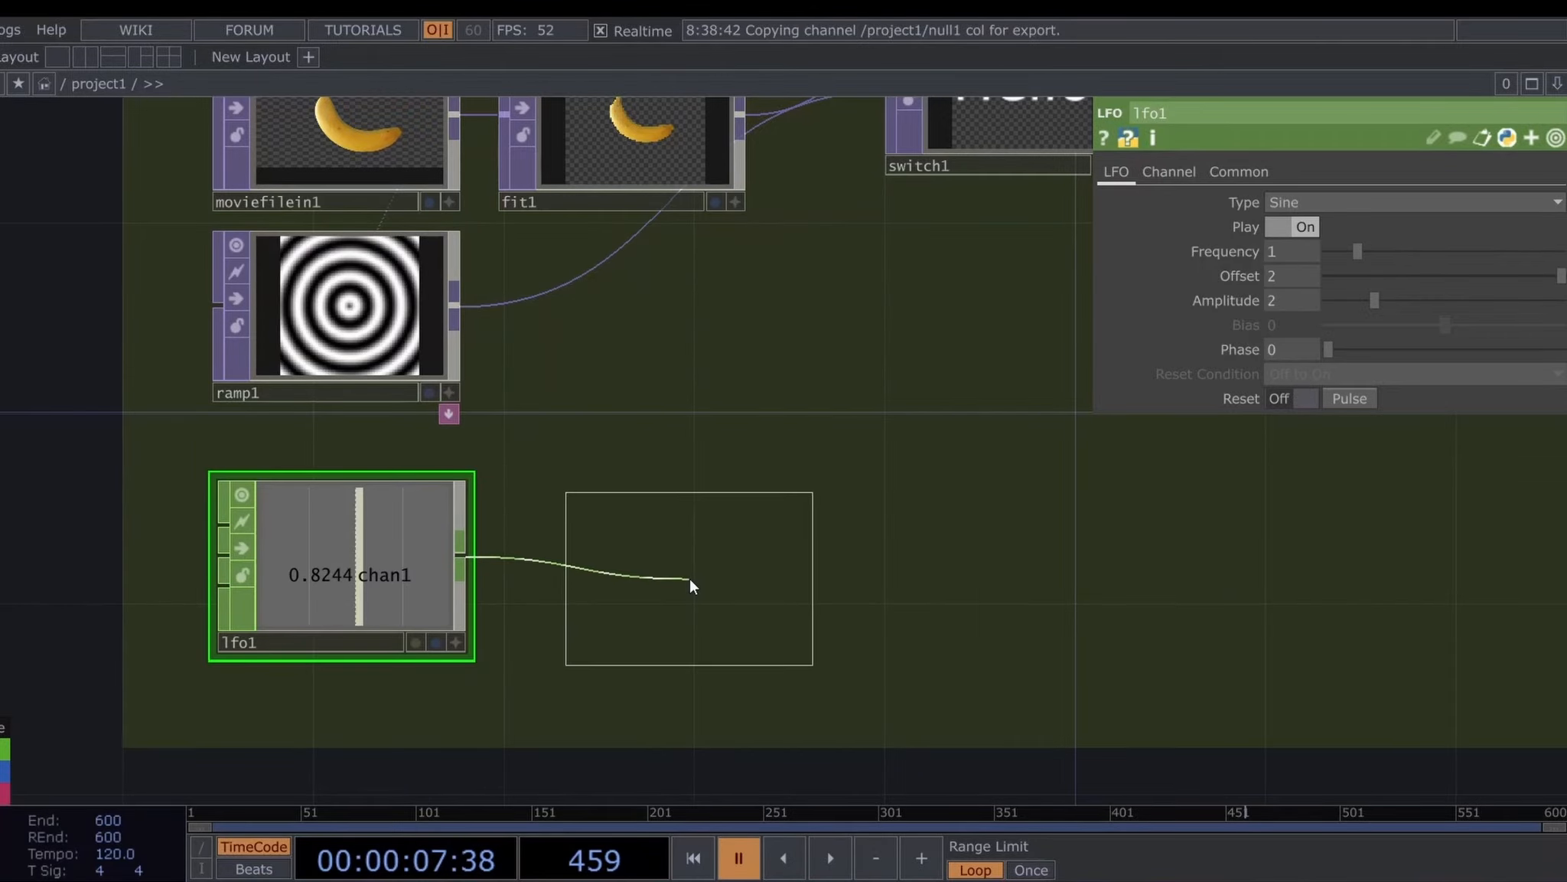
pyautogui.click(689, 577)
# Set the upper limits of math1's From Range and To Range to 4, and start playback
pyautogui.click(1237, 172)
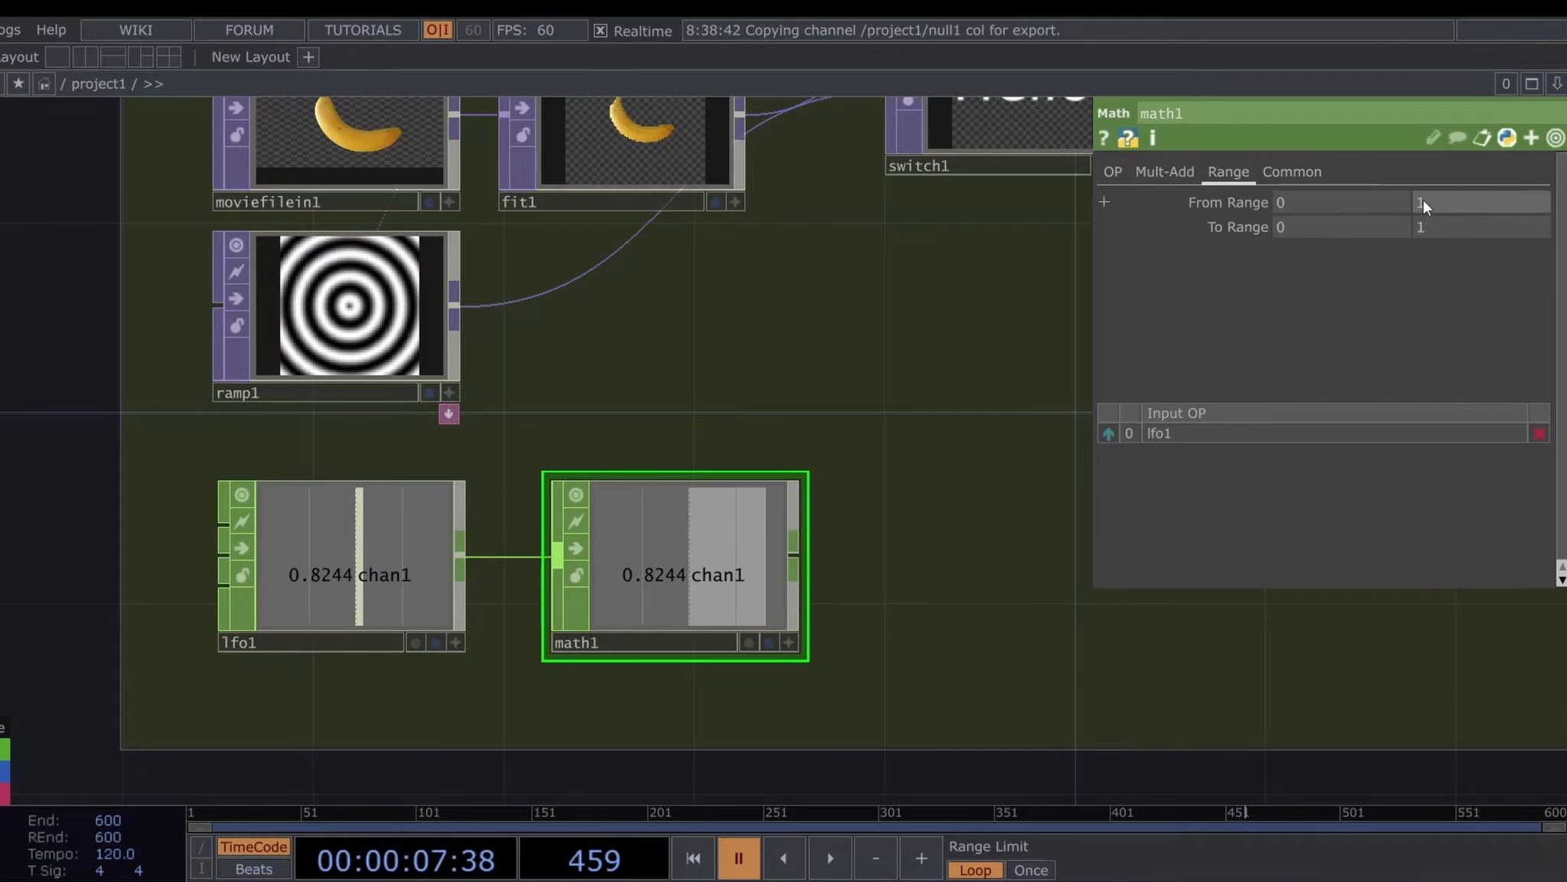
pyautogui.write('4')
pyautogui.press('Tab')
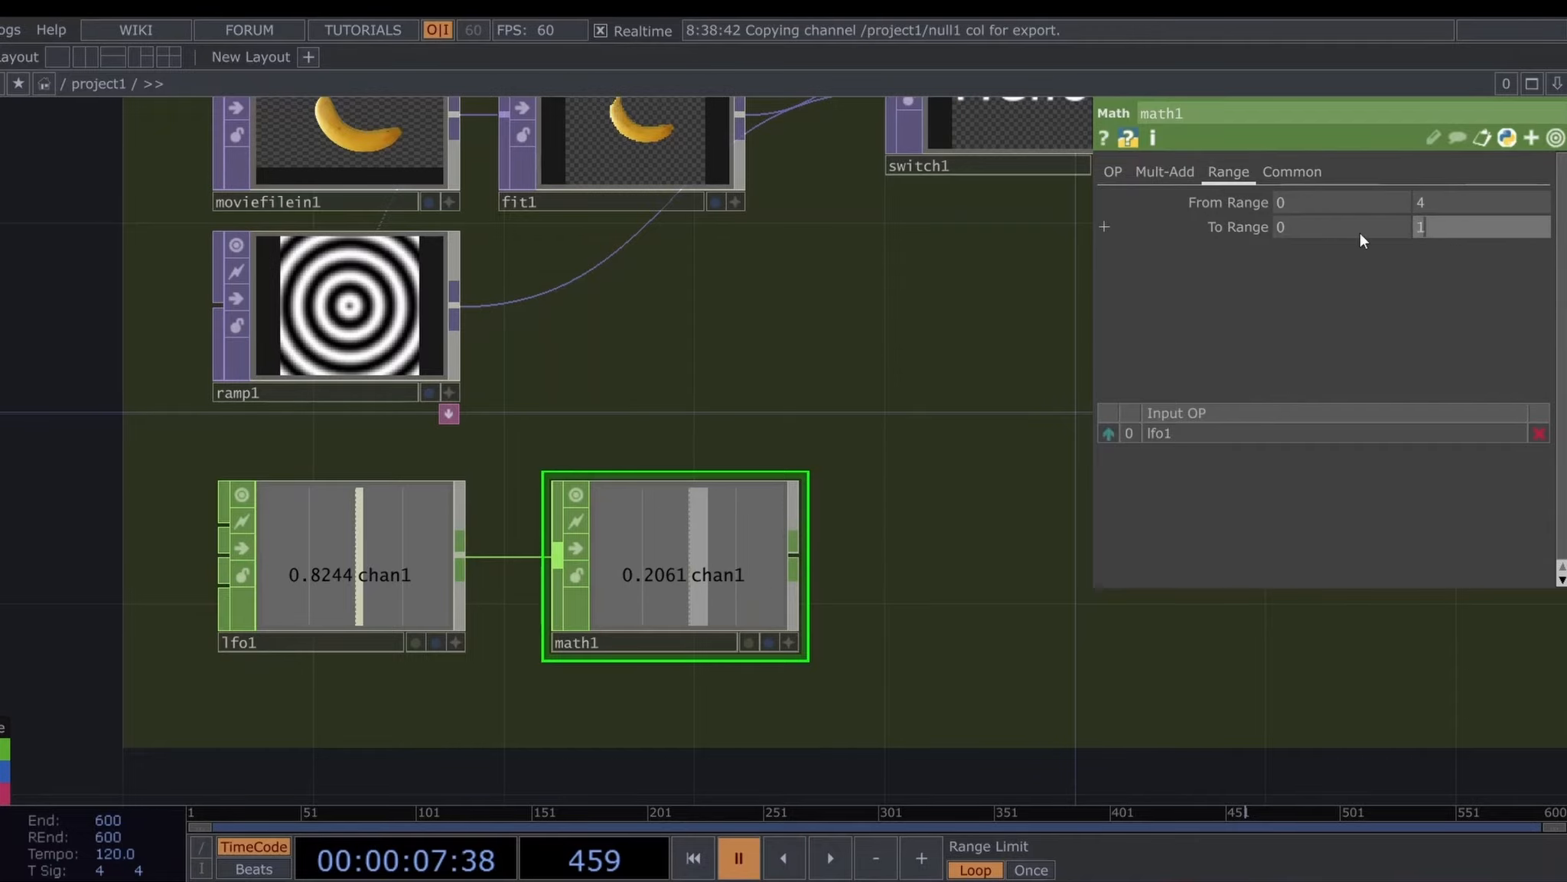
pyautogui.press('Return')
pyautogui.scroll(5, 718, 601)
pyautogui.press('space')
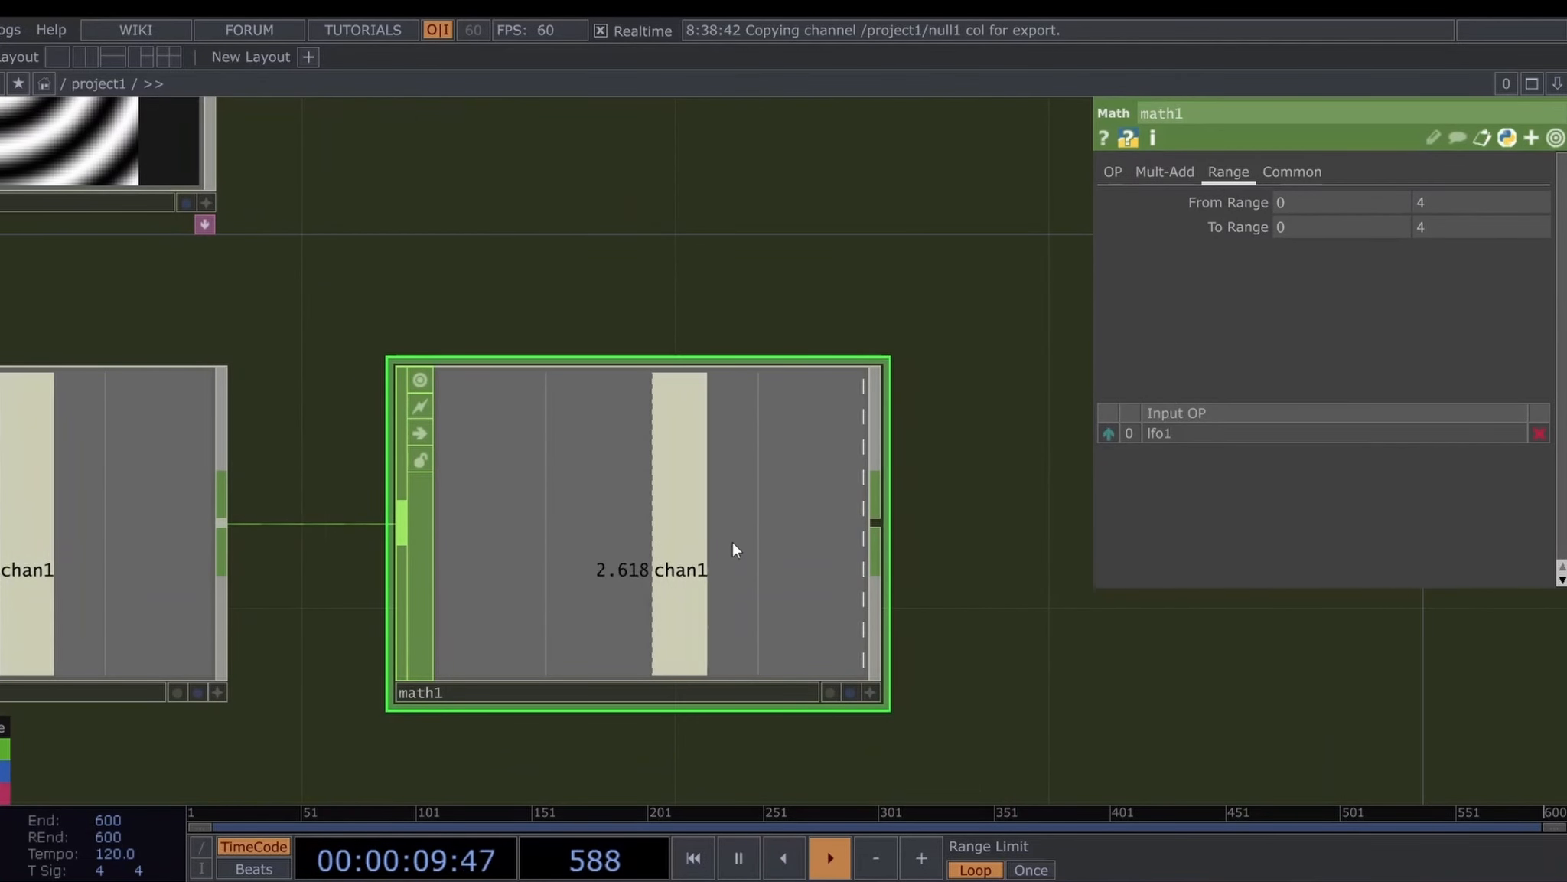
# Set the upper limit of math1's To Range to 2, and pause the timeline
pyautogui.click(1434, 223)
pyautogui.write('2')
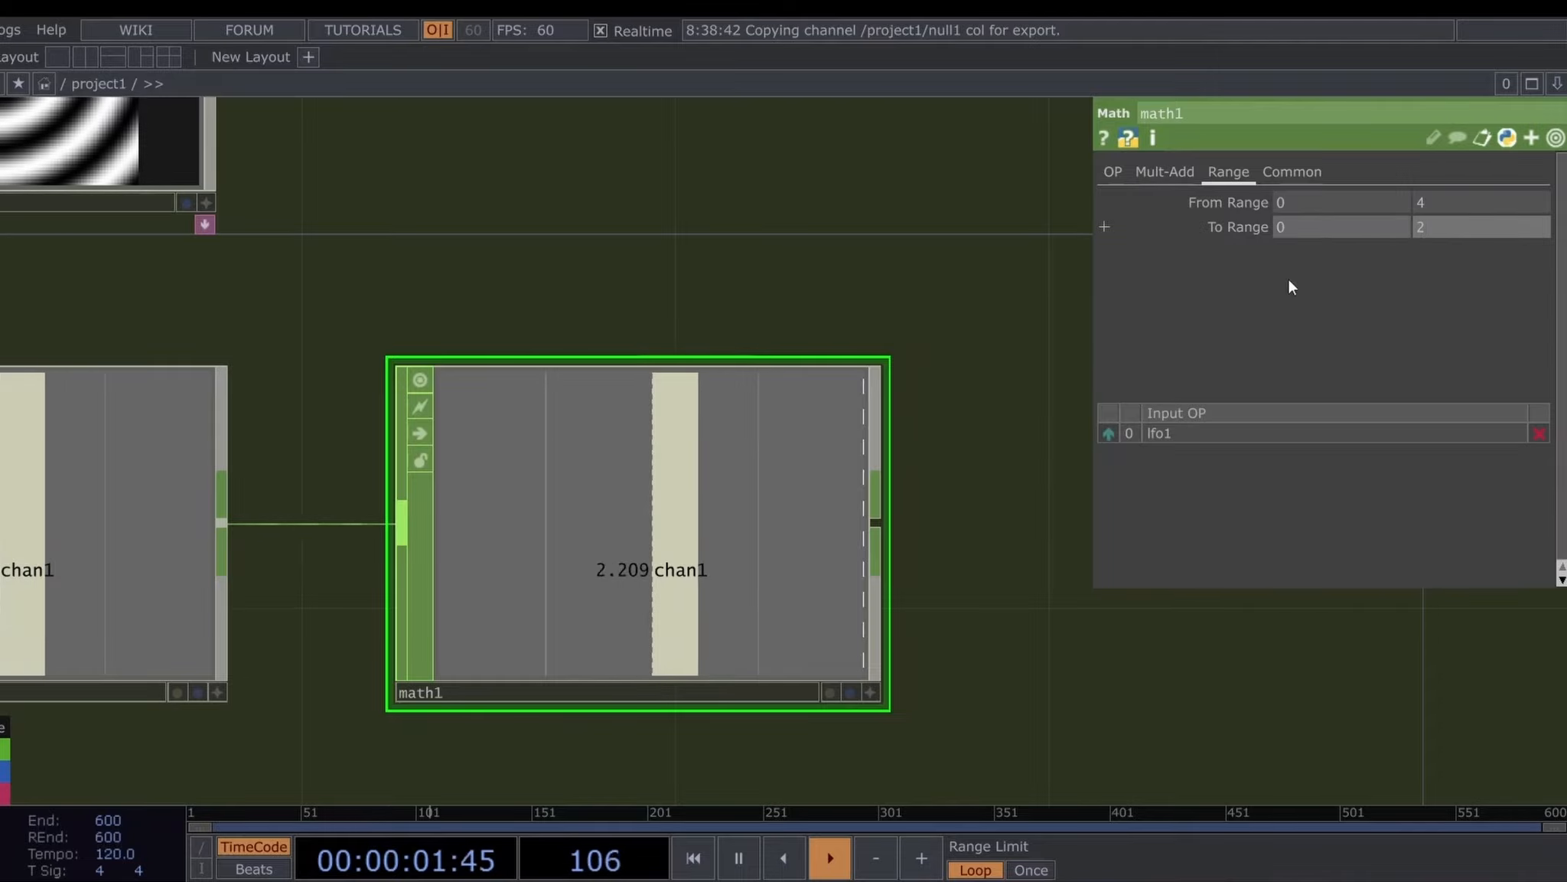
pyautogui.press('Return')
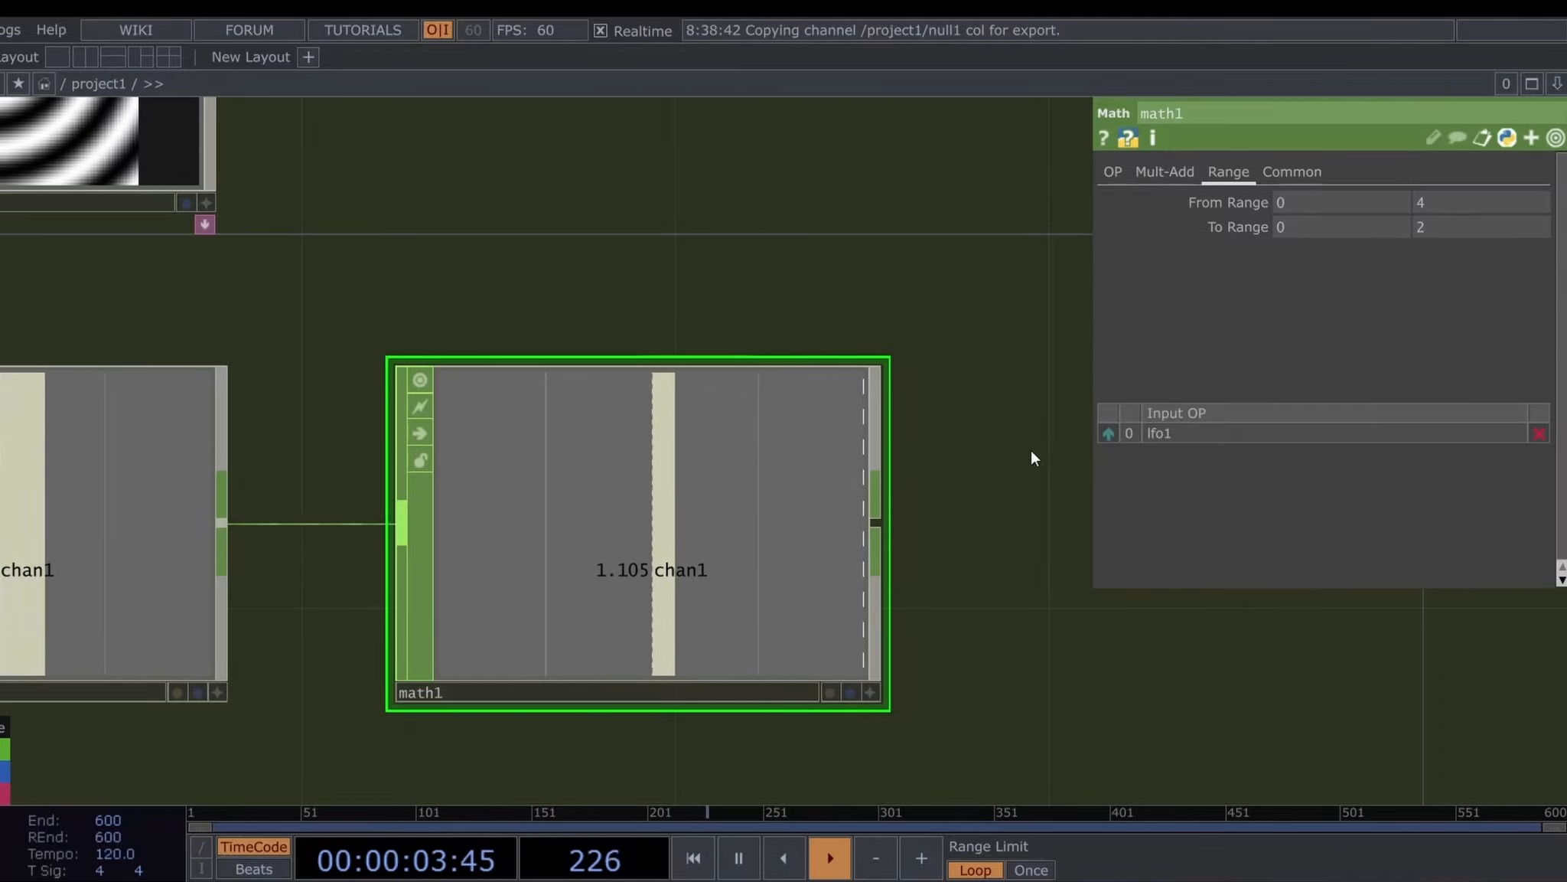
pyautogui.press('space')
# Add a Lag CHOP connected to the output of math1
pyautogui.scroll(-2, 813, 413)
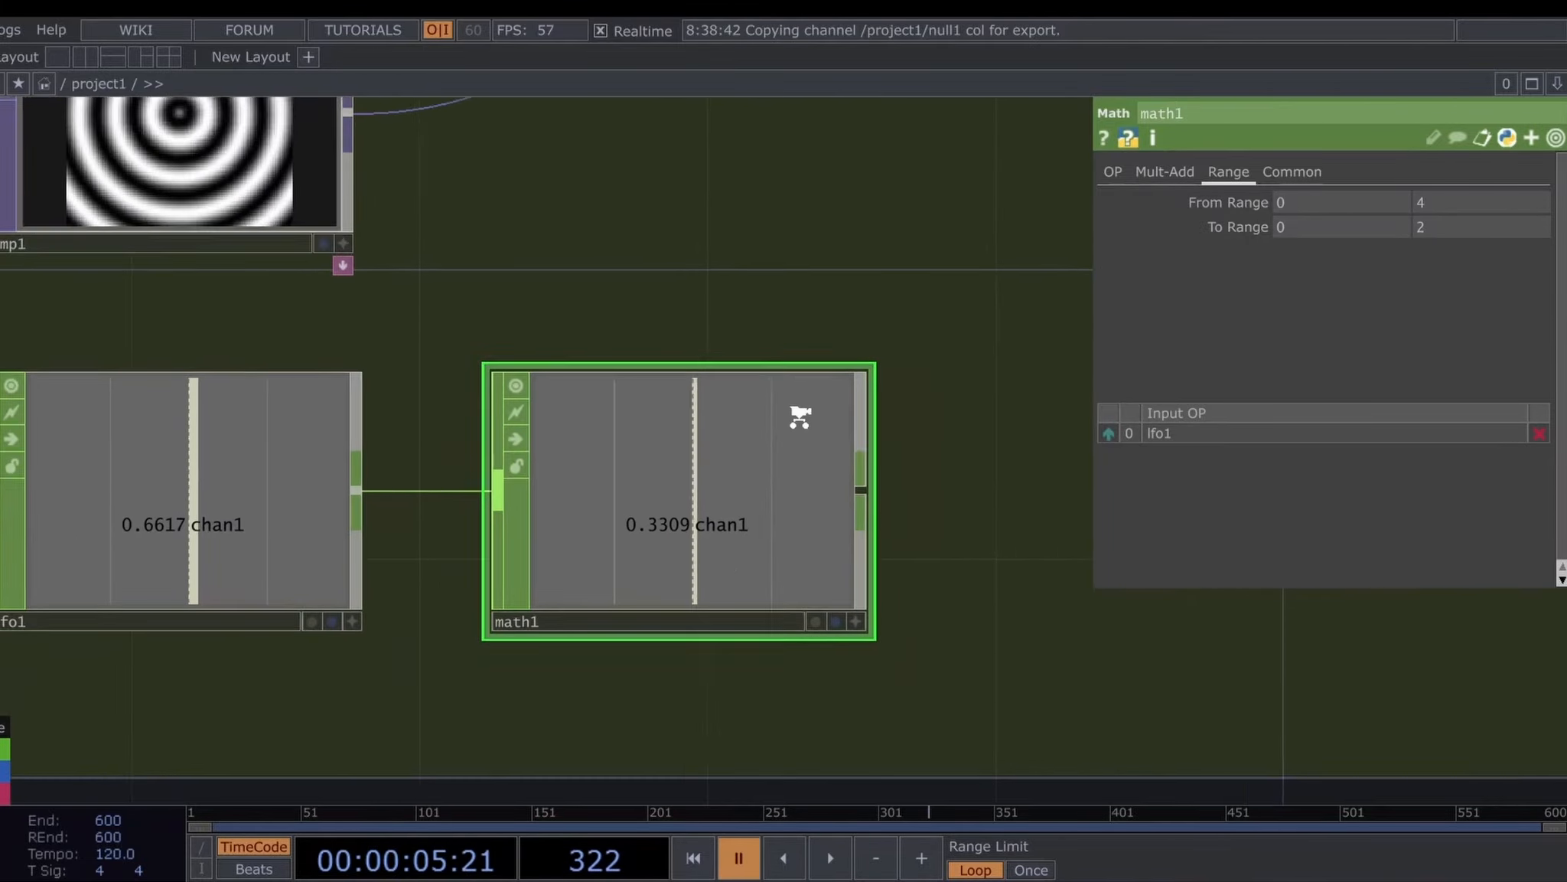
pyautogui.click(856, 475)
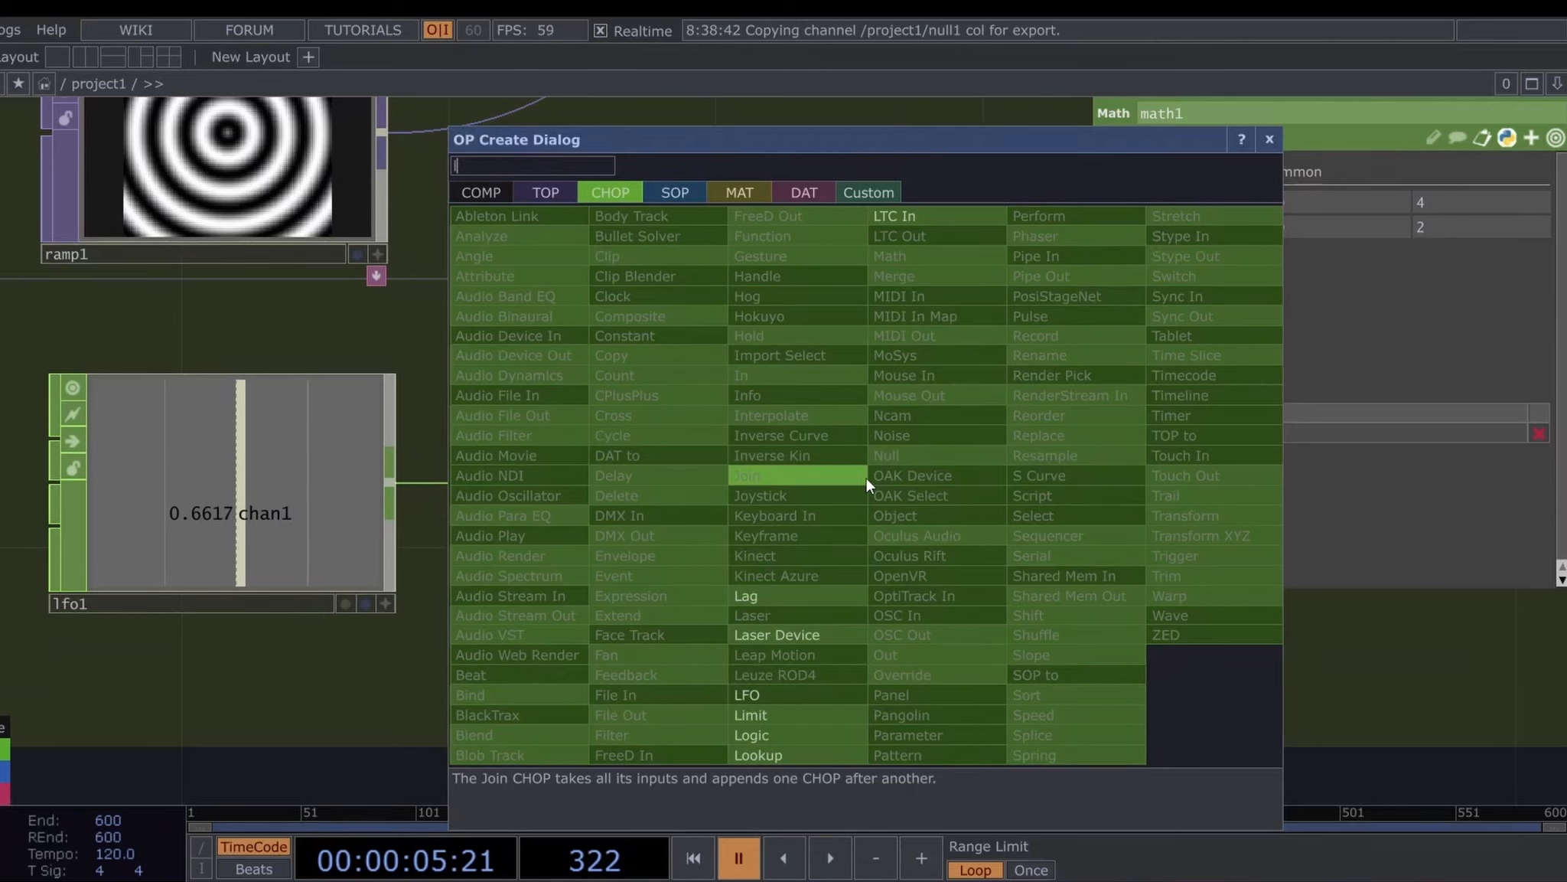
pyautogui.write('lag')
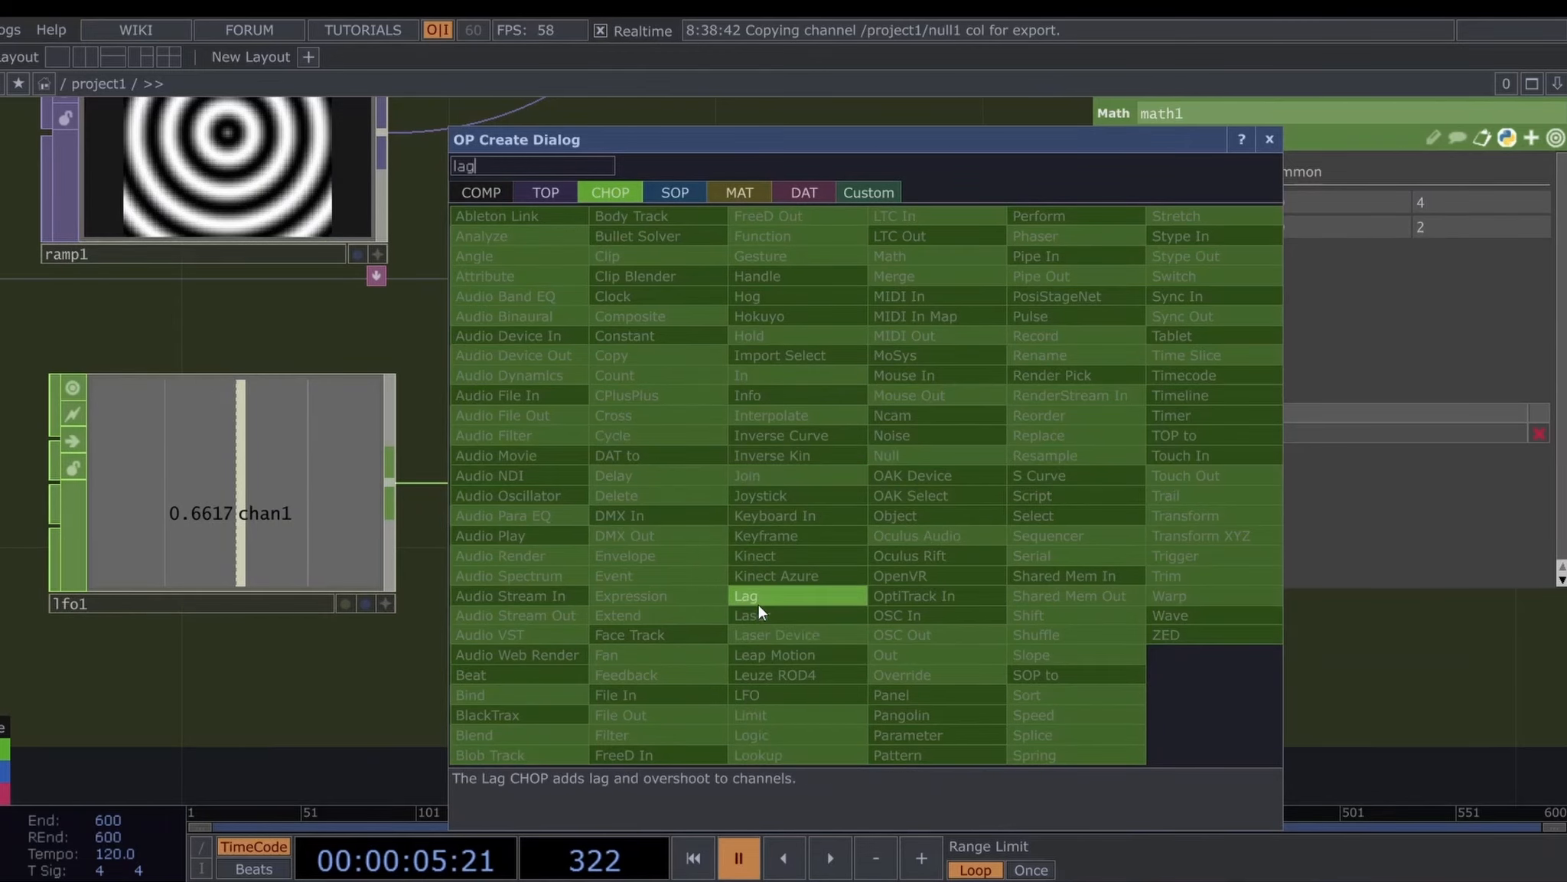
pyautogui.click(758, 602)
pyautogui.click(1085, 471)
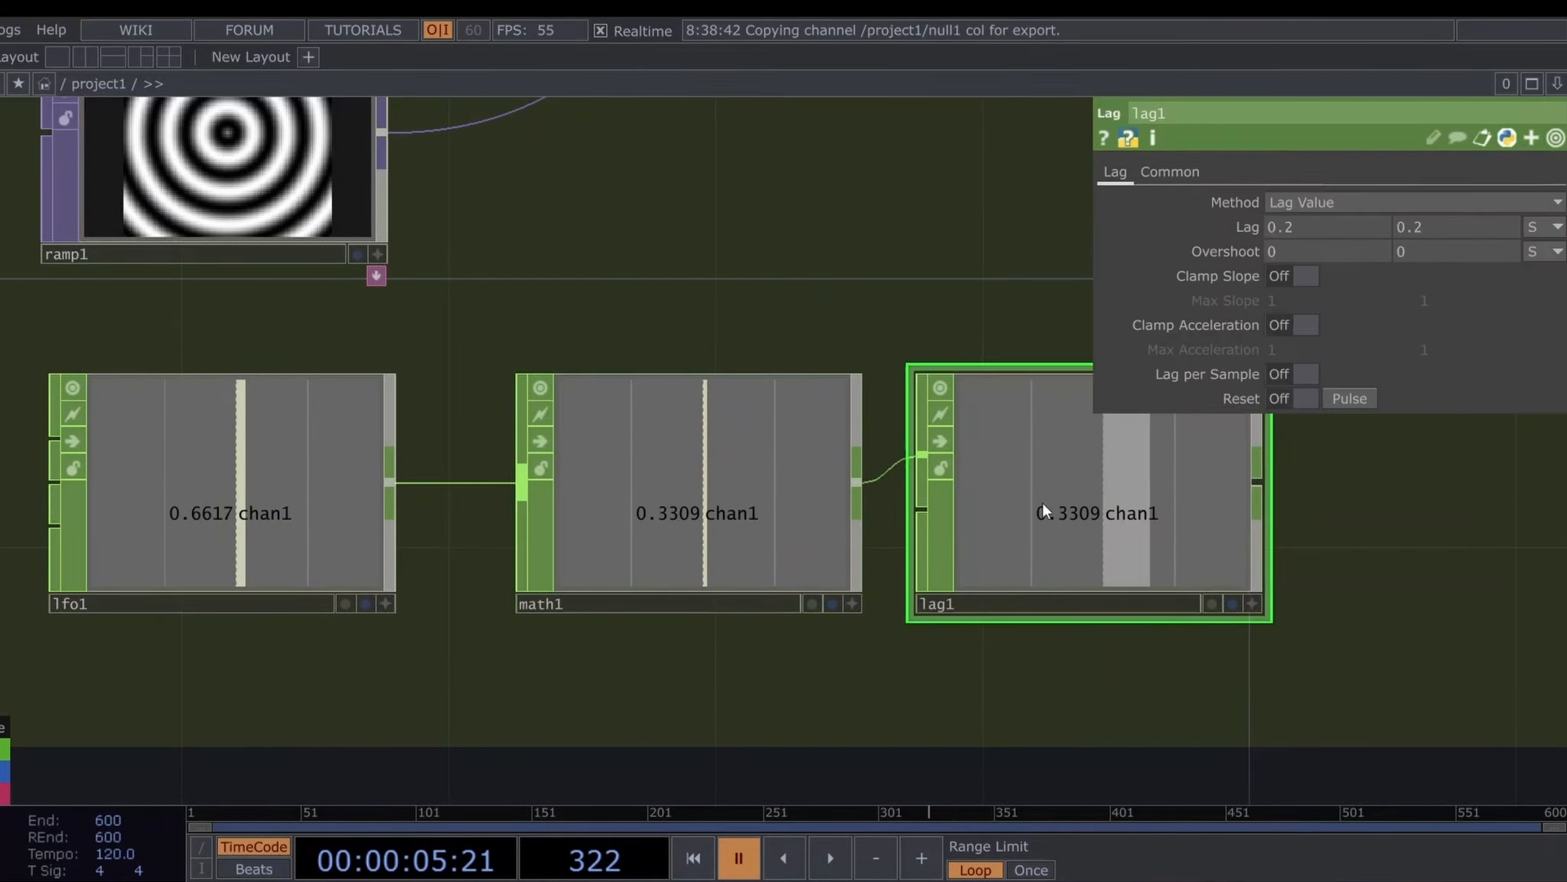
# Set lfo1's frequency to 0.1 and start playback to compare the math1 and lag1 channels
pyautogui.click(327, 511)
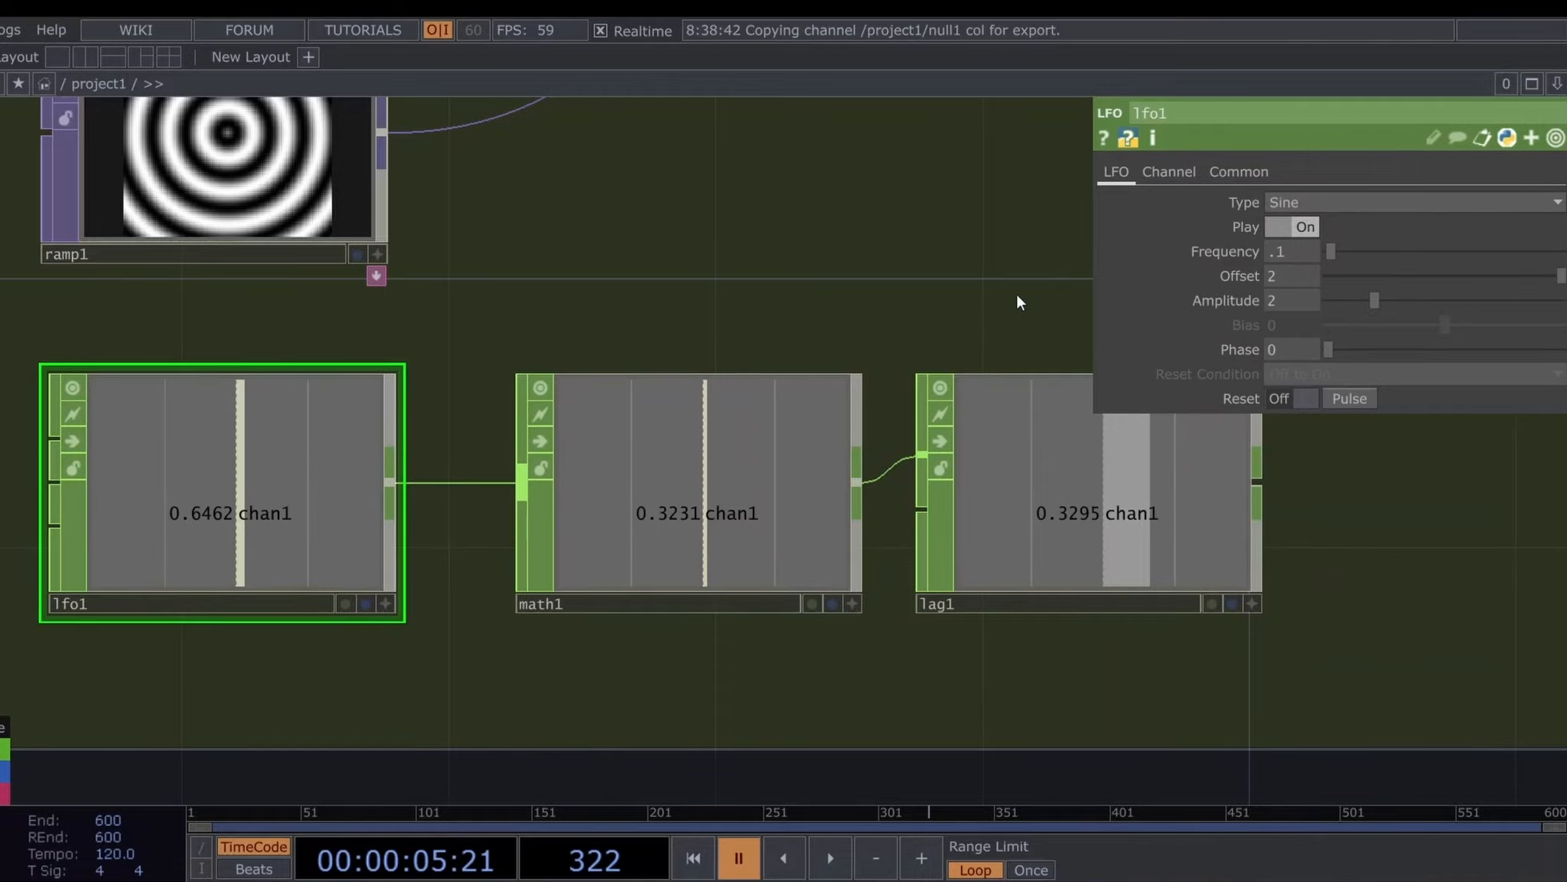
pyautogui.moveTo(1017, 292); pyautogui.dragTo(663, 313)
pyautogui.scroll(2, 700, 517)
pyautogui.press('space')
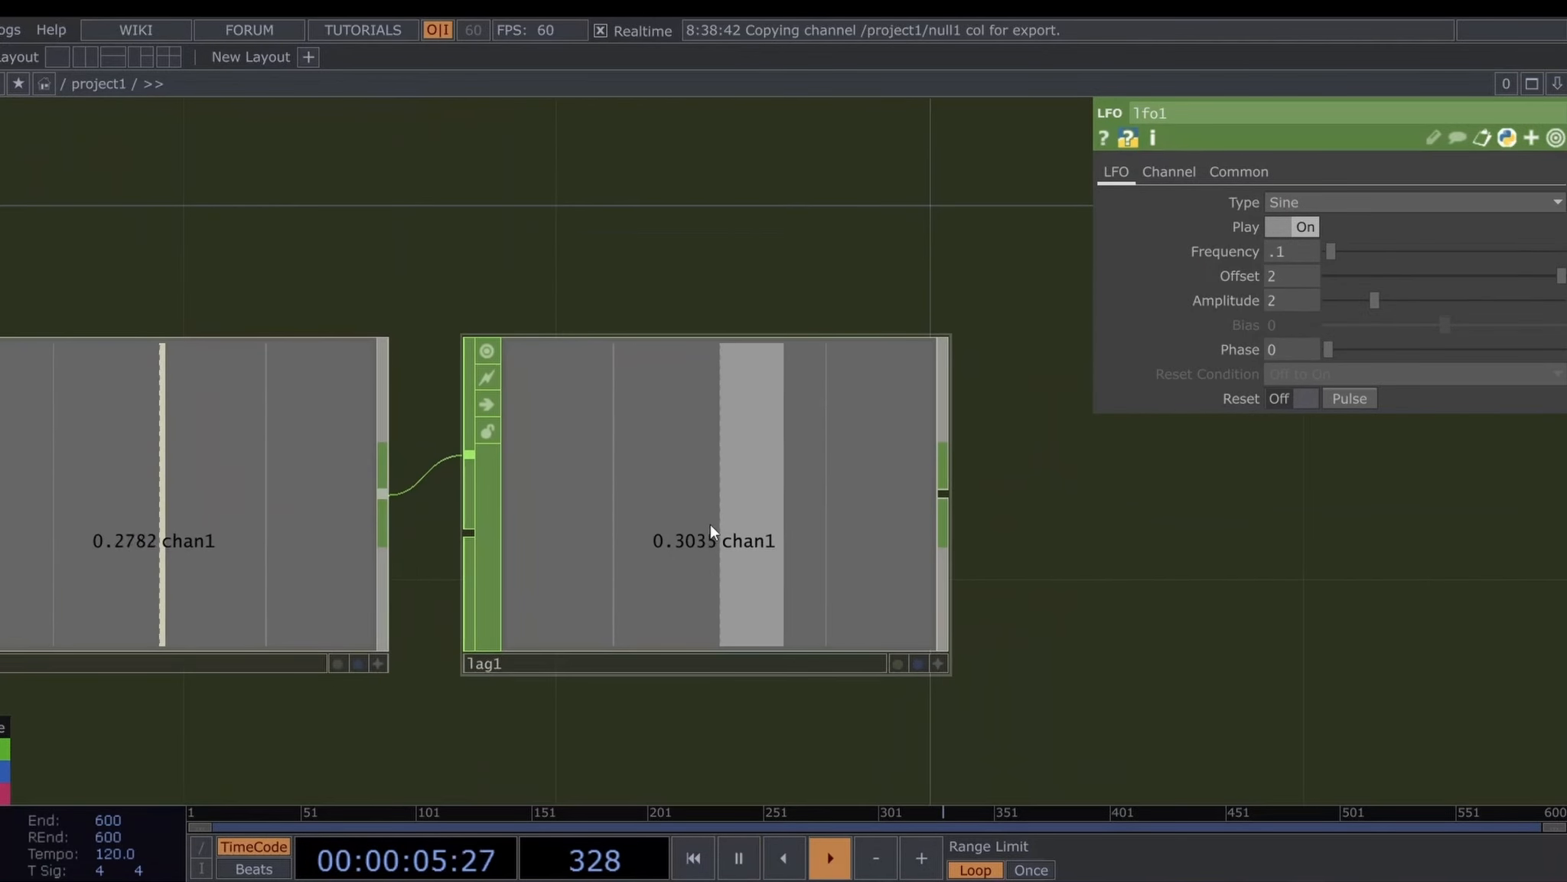
# Set both of lag1's Lag values to 0.1, and pause the timeline
pyautogui.click(708, 518)
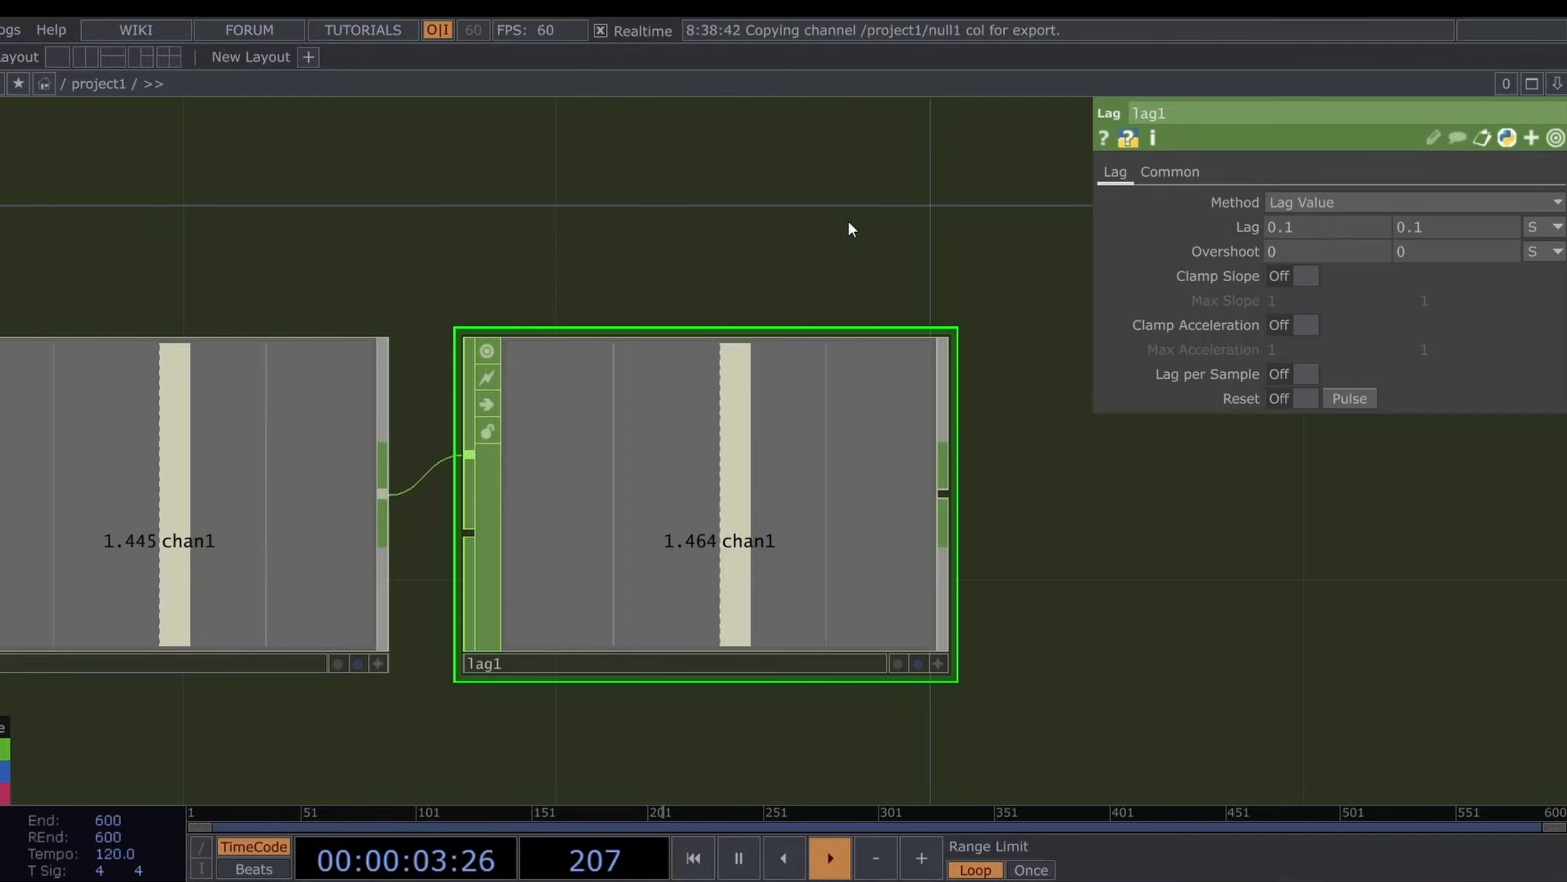
pyautogui.scroll(-5, 598, 324)
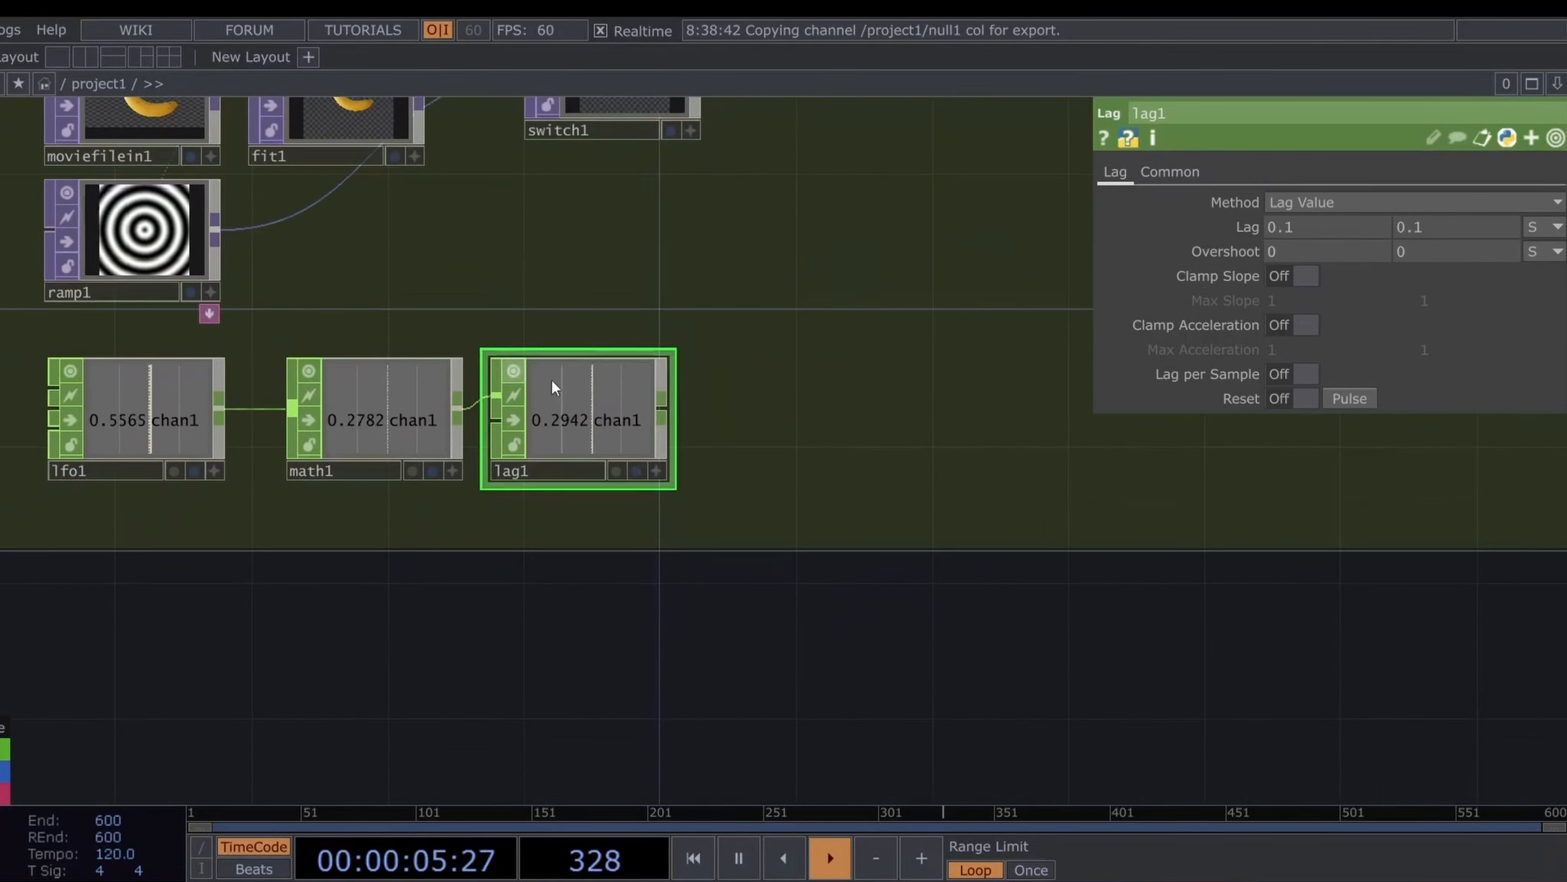
pyautogui.press('space')
# Add a Null CHOP after lag1 and make its viewer active
pyautogui.moveTo(784, 424); pyautogui.dragTo(727, 430)
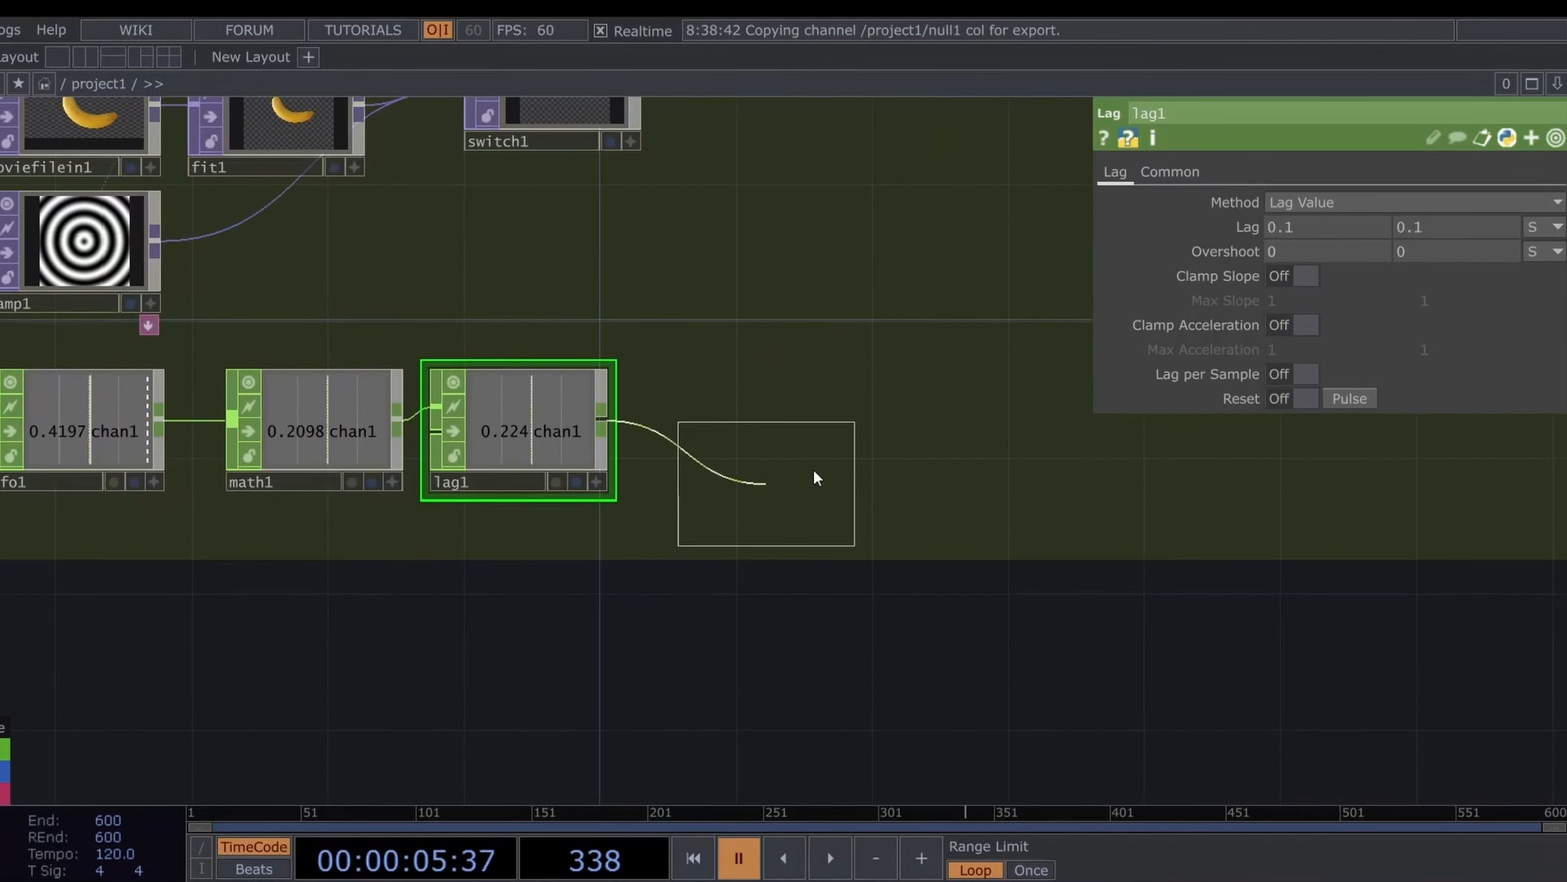
pyautogui.click(764, 430)
pyautogui.moveTo(530, 283); pyautogui.dragTo(675, 384)
pyautogui.click(980, 580)
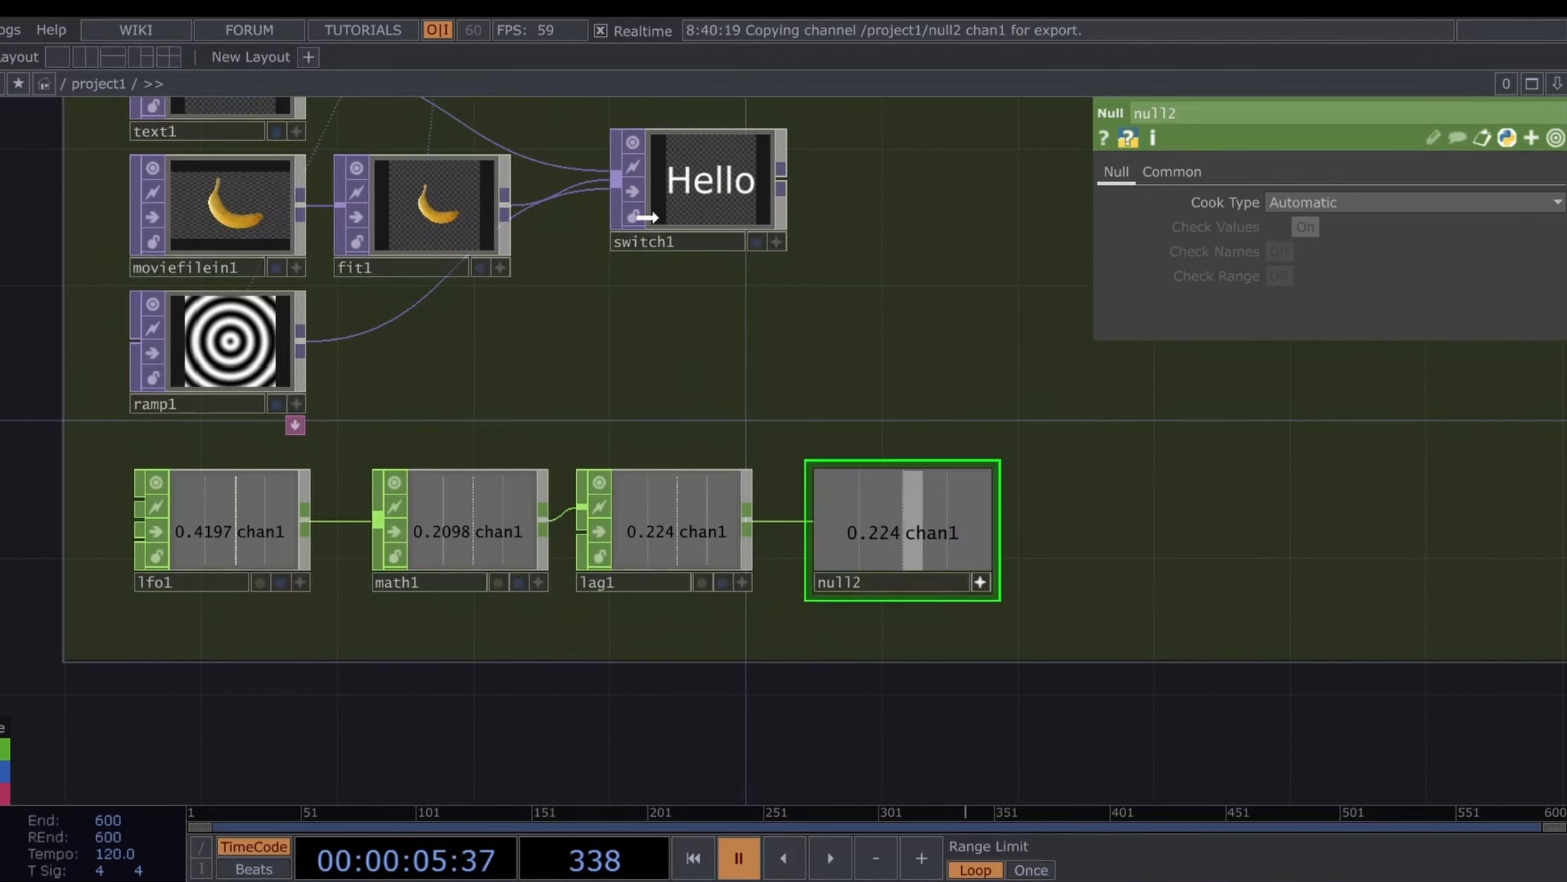
# Link null2's chan1 channel to the Index parameter of switch1, and start playback
pyautogui.click(655, 165)
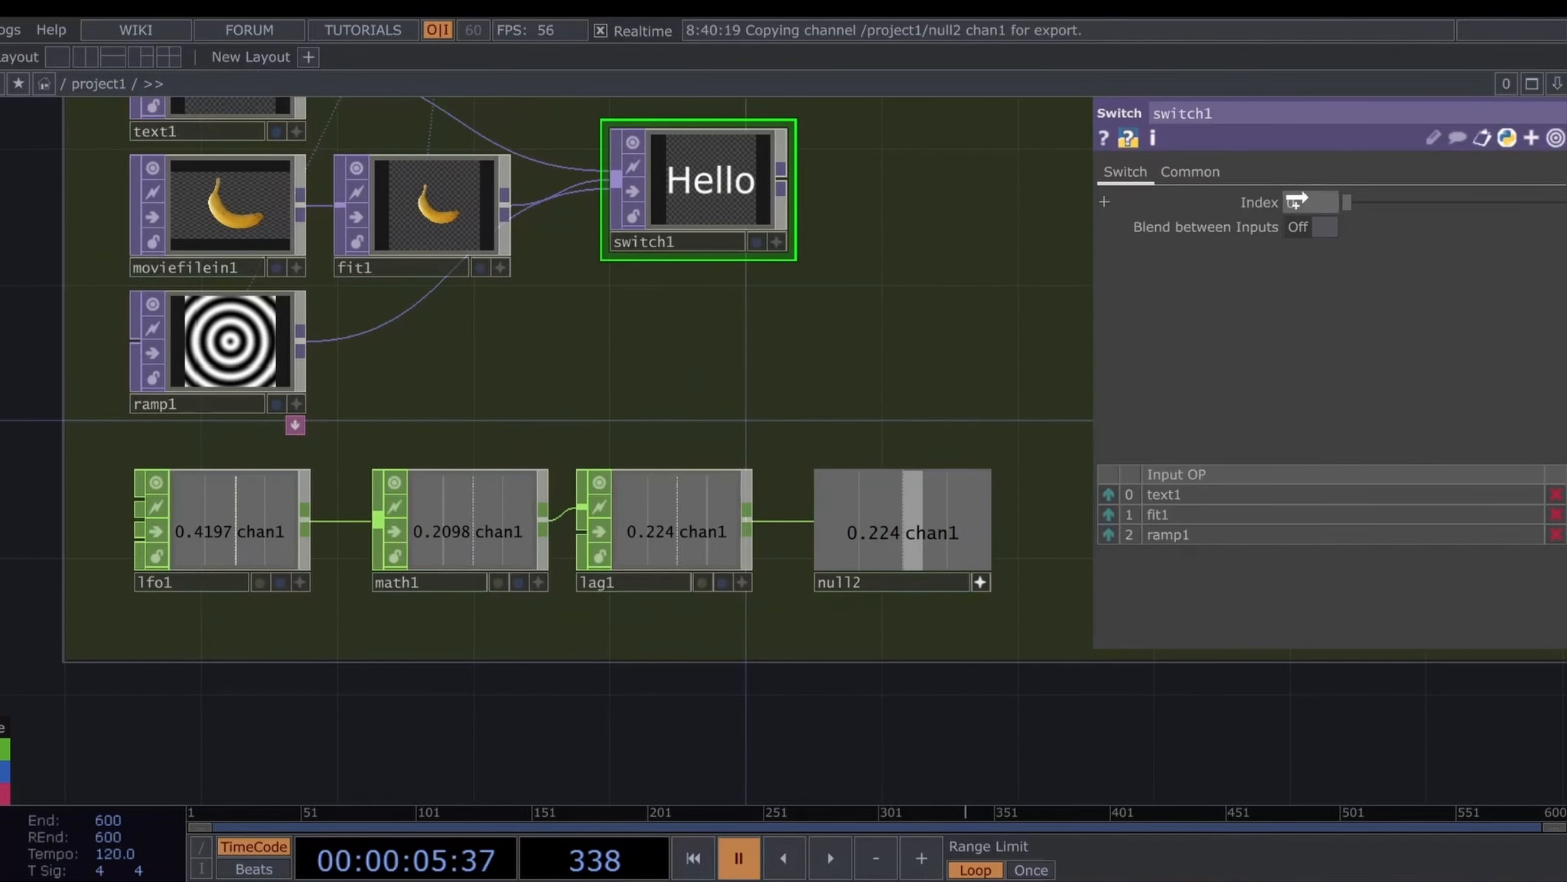
pyautogui.moveTo(1297, 200); pyautogui.dragTo(1308, 196)
pyautogui.click(1306, 189)
pyautogui.moveTo(722, 364); pyautogui.dragTo(634, 426)
pyautogui.press('space')
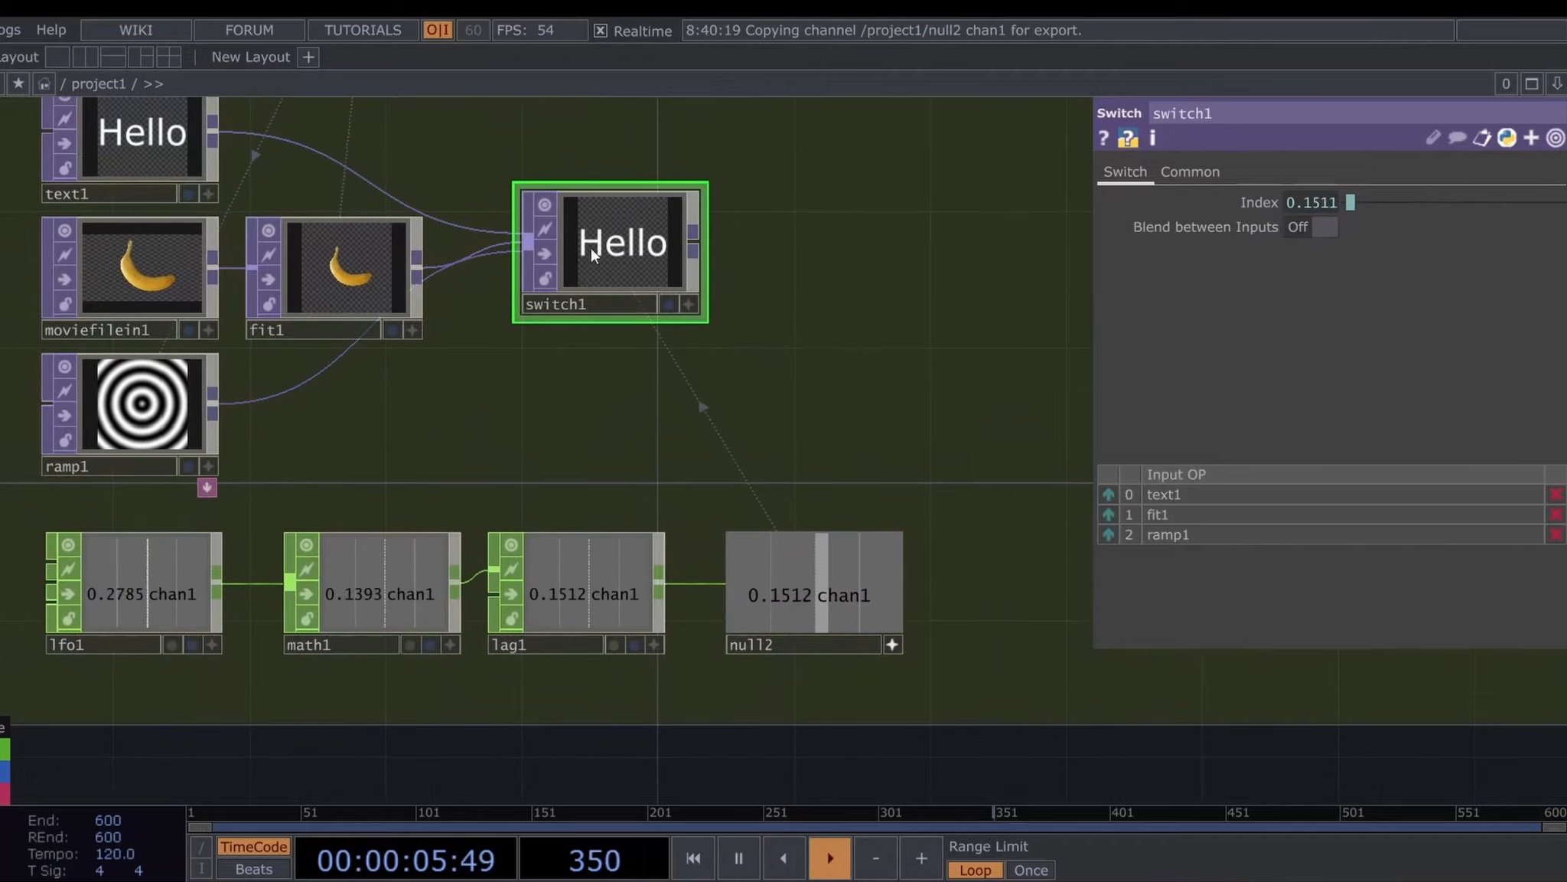
# Examine how switch1's output changes between its inputs during playback, and pause the timeline
pyautogui.scroll(3, 593, 255)
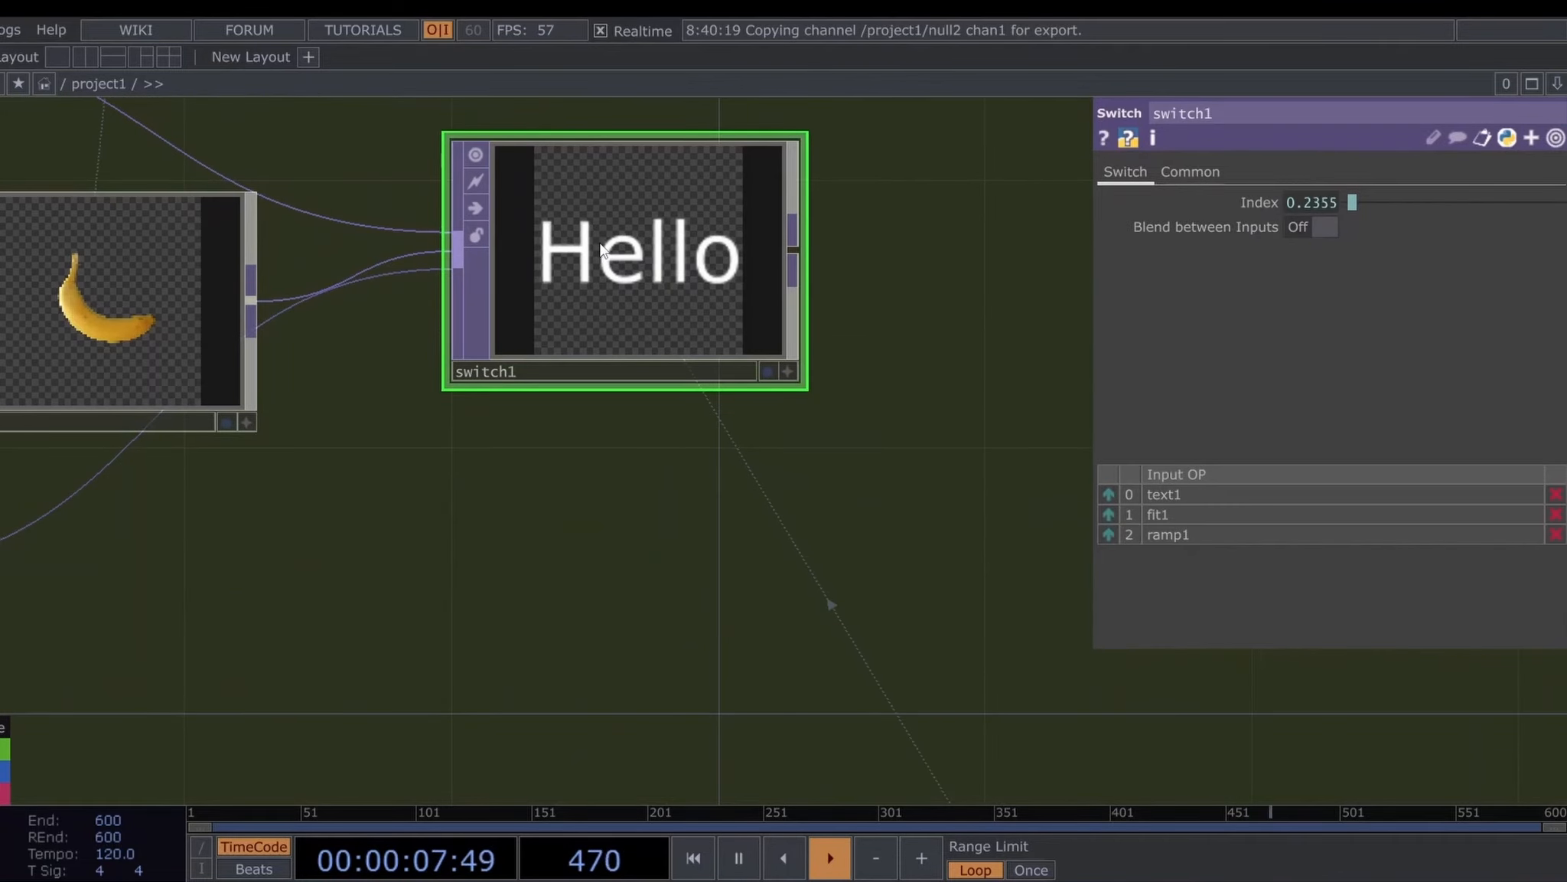
pyautogui.scroll(-3, 601, 244)
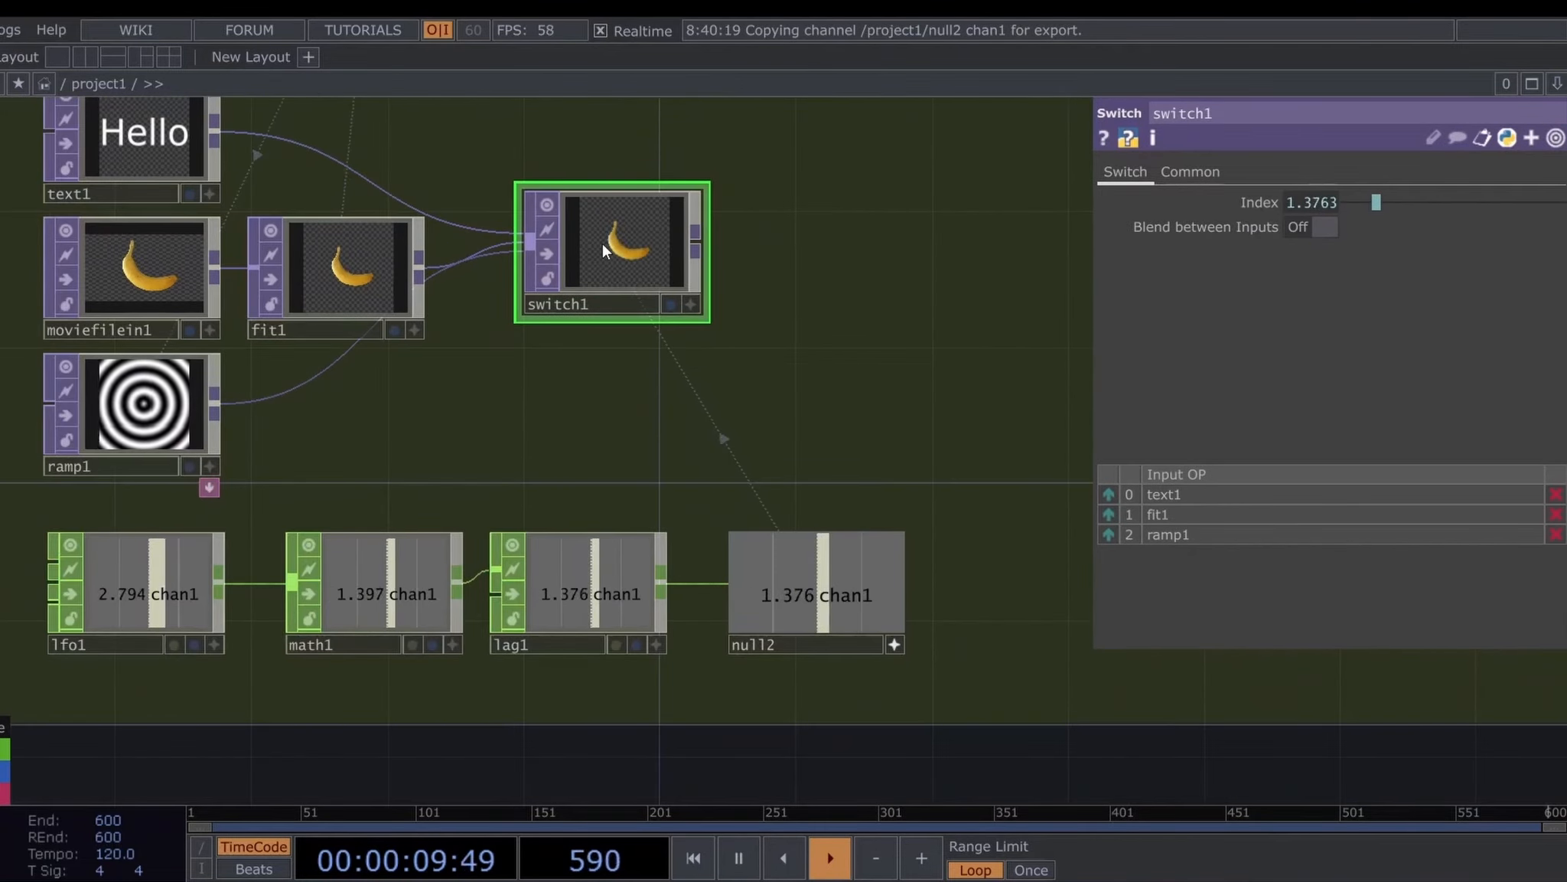
pyautogui.scroll(3, 603, 243)
pyautogui.scroll(-2, 614, 247)
pyautogui.scroll(3, 615, 248)
pyautogui.scroll(-5, 615, 251)
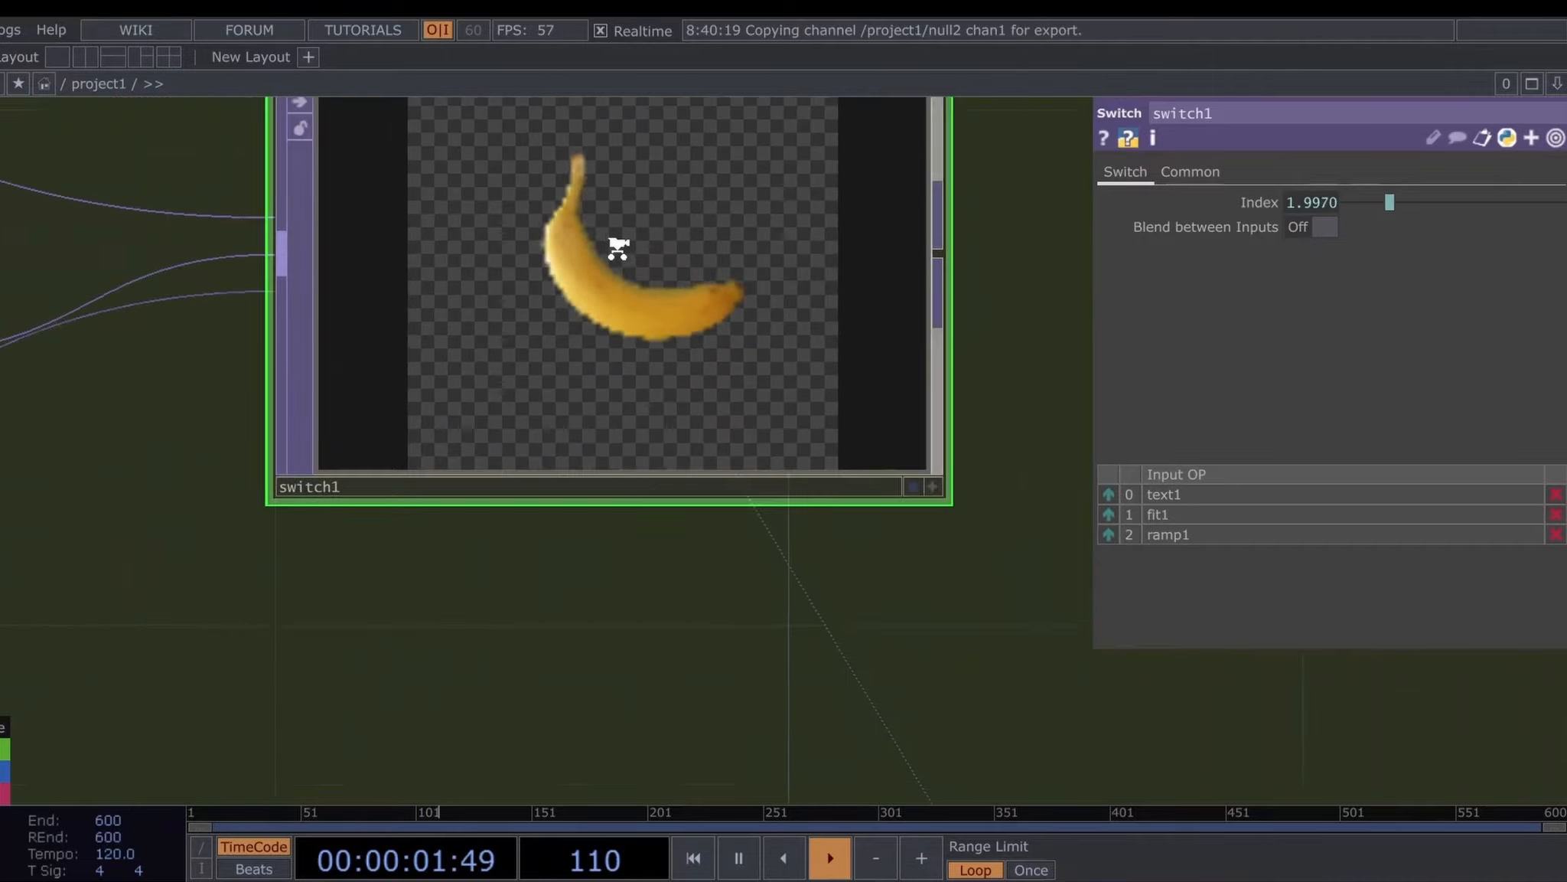
pyautogui.press('space')
# Add a Blur TOP connected to the output of switch1
pyautogui.moveTo(728, 358); pyautogui.dragTo(597, 409)
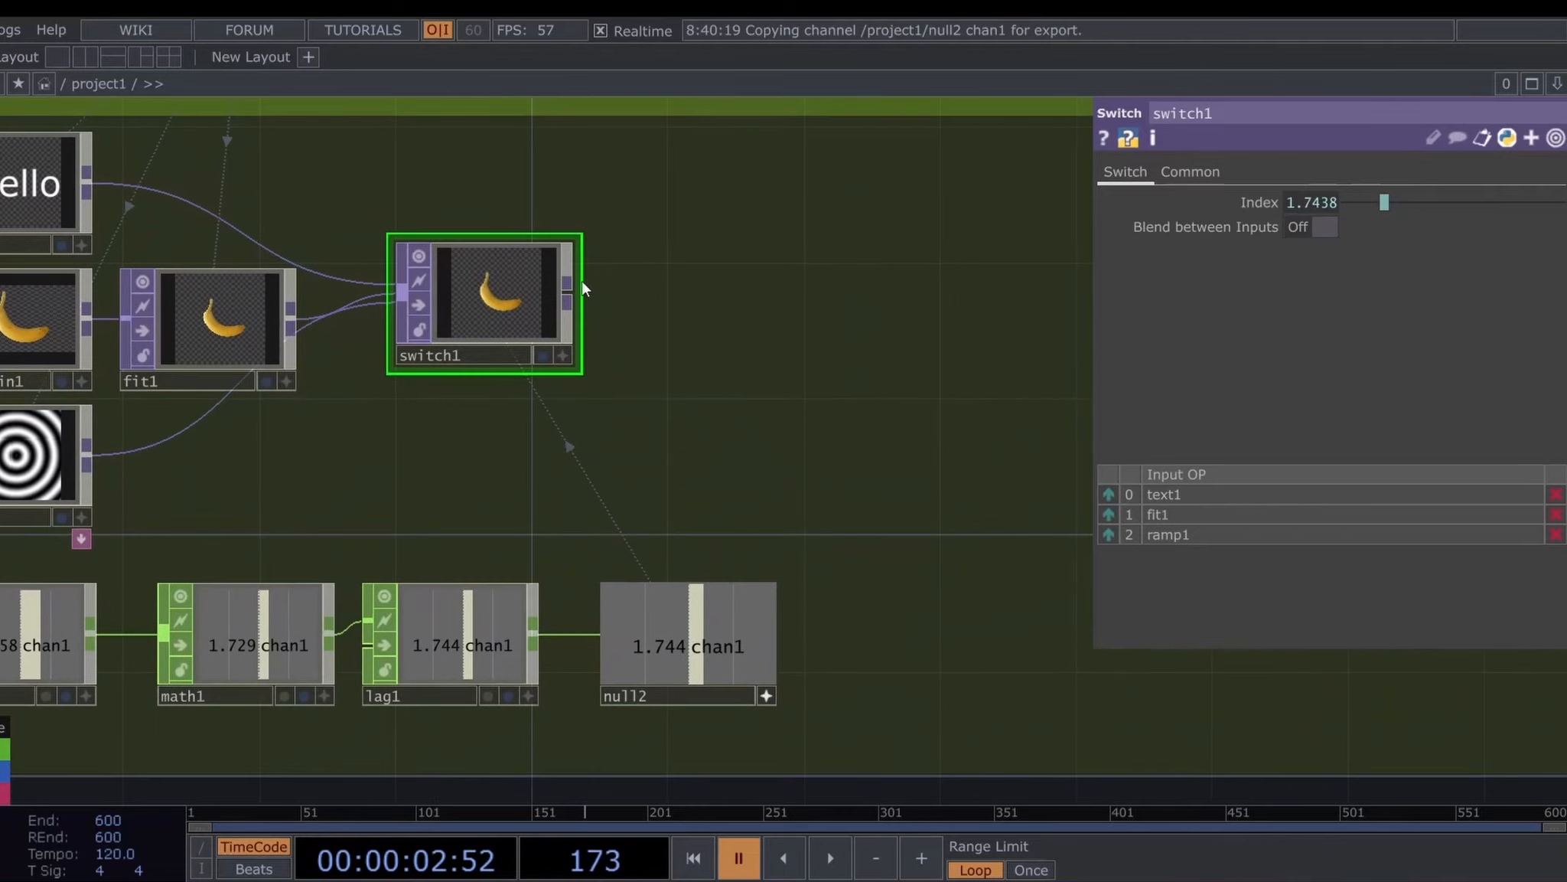
pyautogui.rightClick(571, 288)
pyautogui.write('blu')
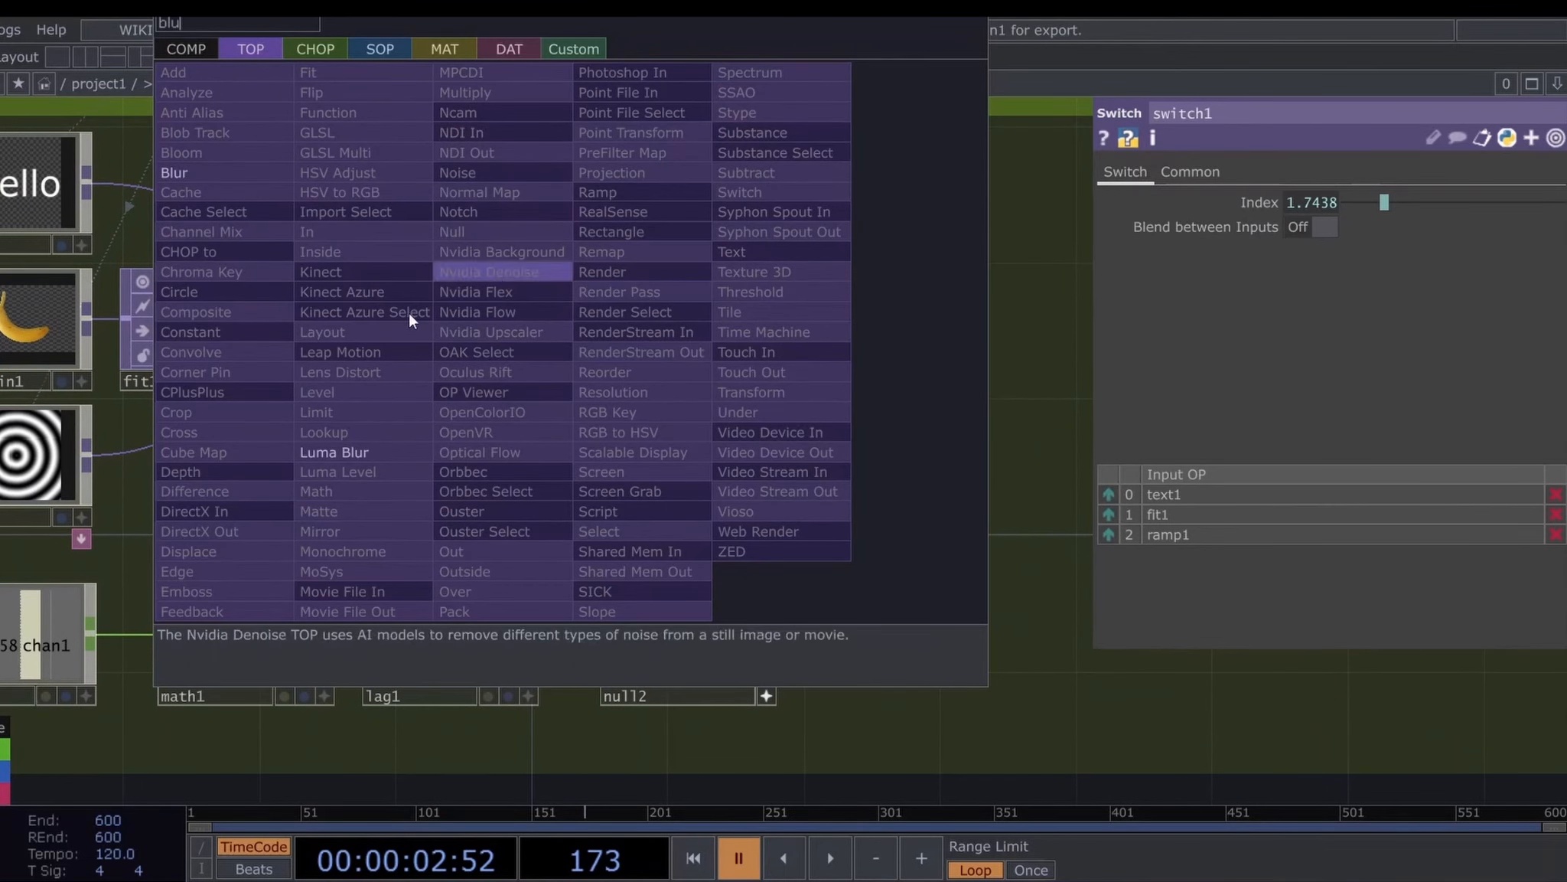
pyautogui.click(192, 173)
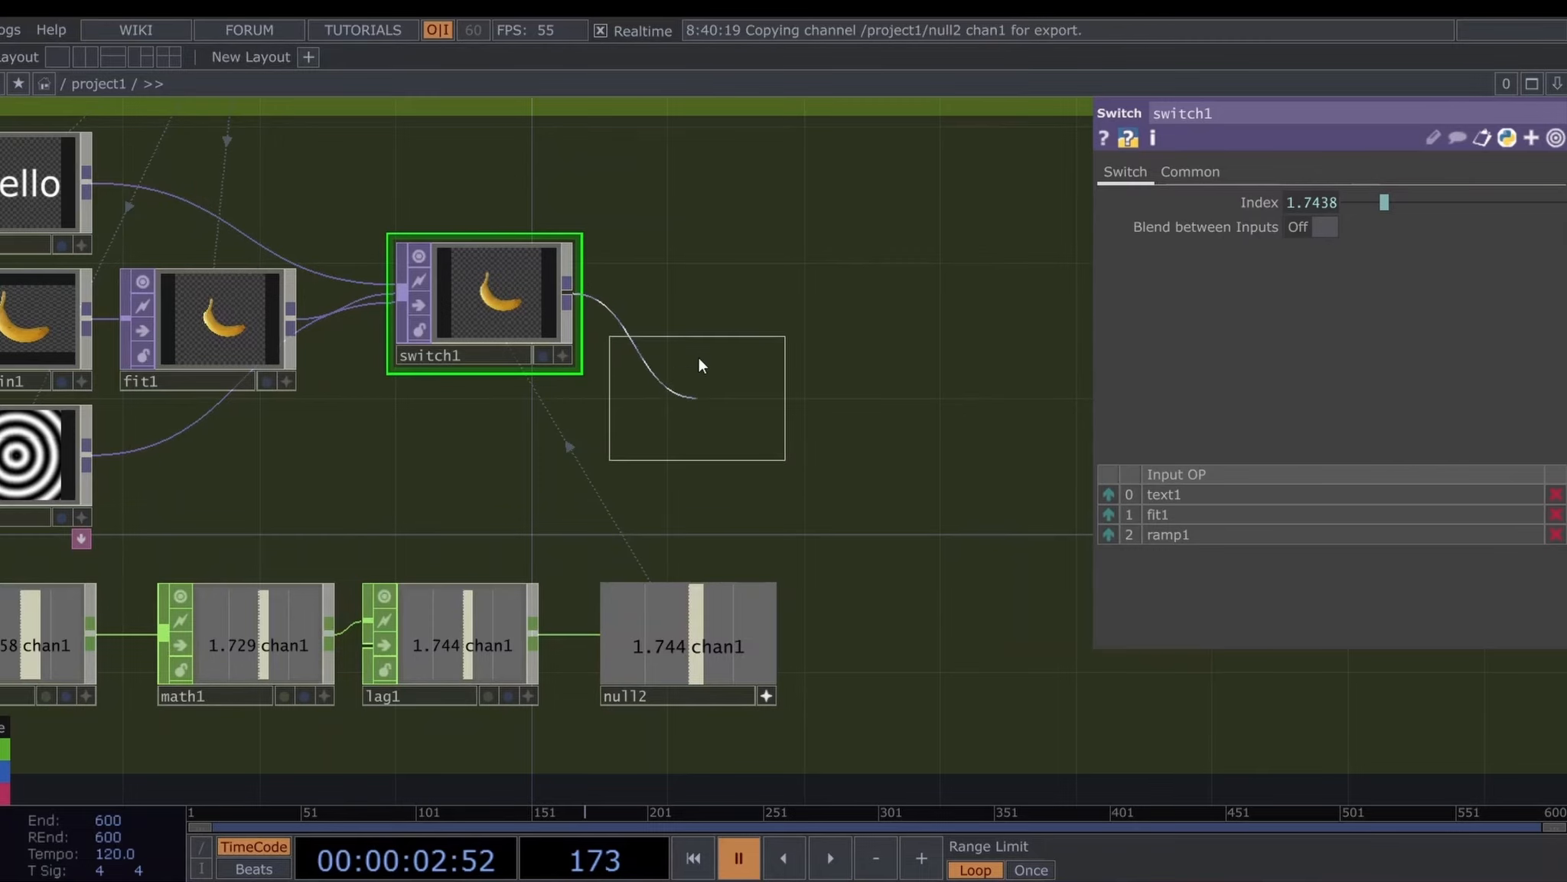
pyautogui.click(697, 296)
# Set blur1's Filter Size to 4
pyautogui.scroll(8, 698, 303)
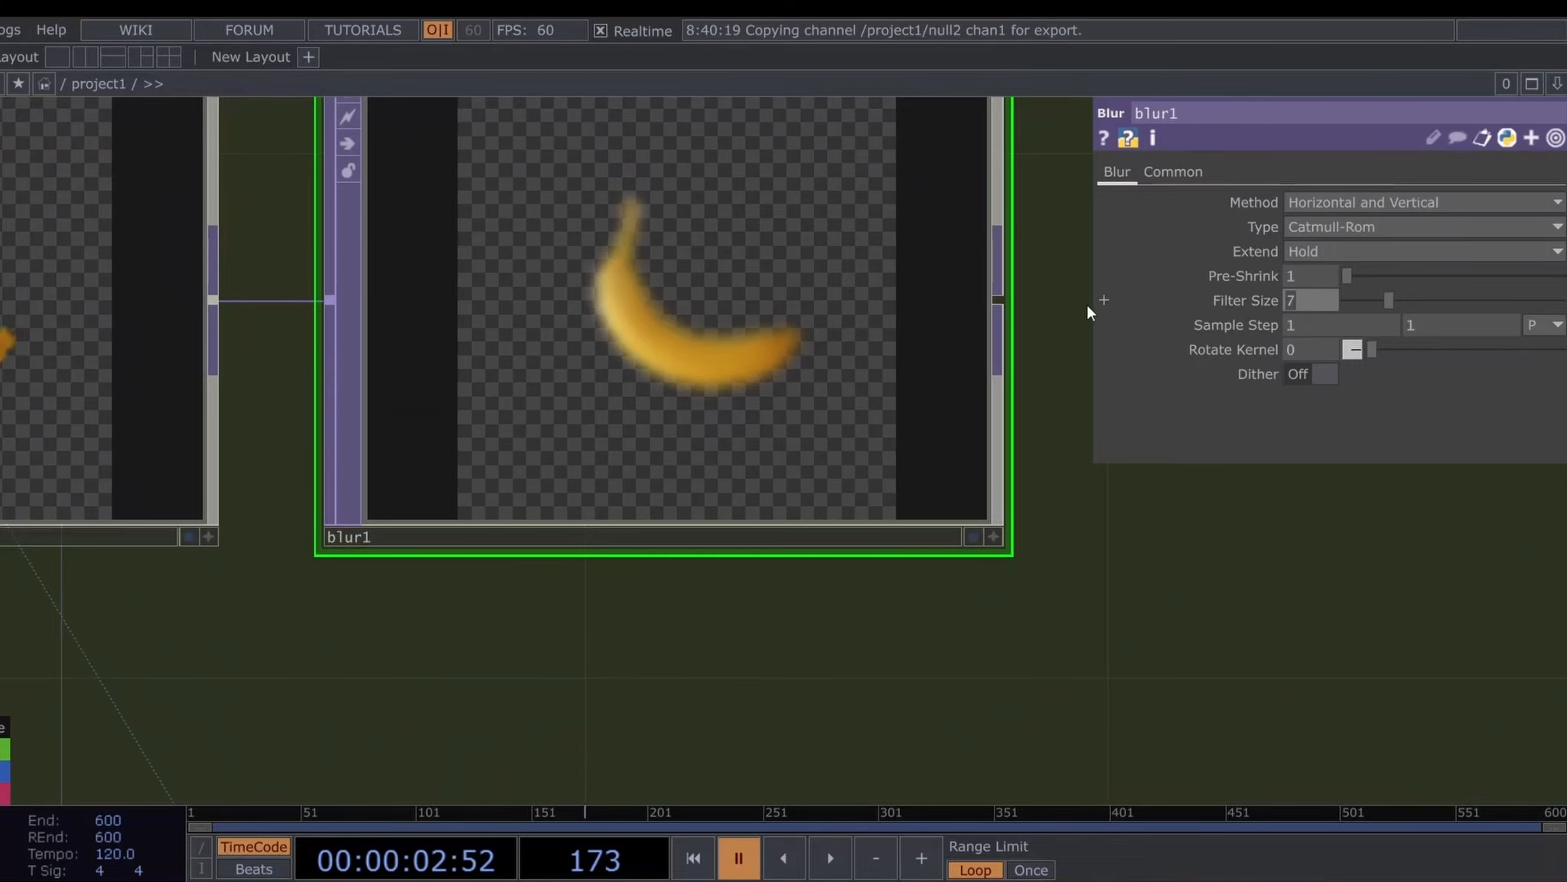
pyautogui.write('4')
pyautogui.press('Return')
pyautogui.scroll(4, 631, 323)
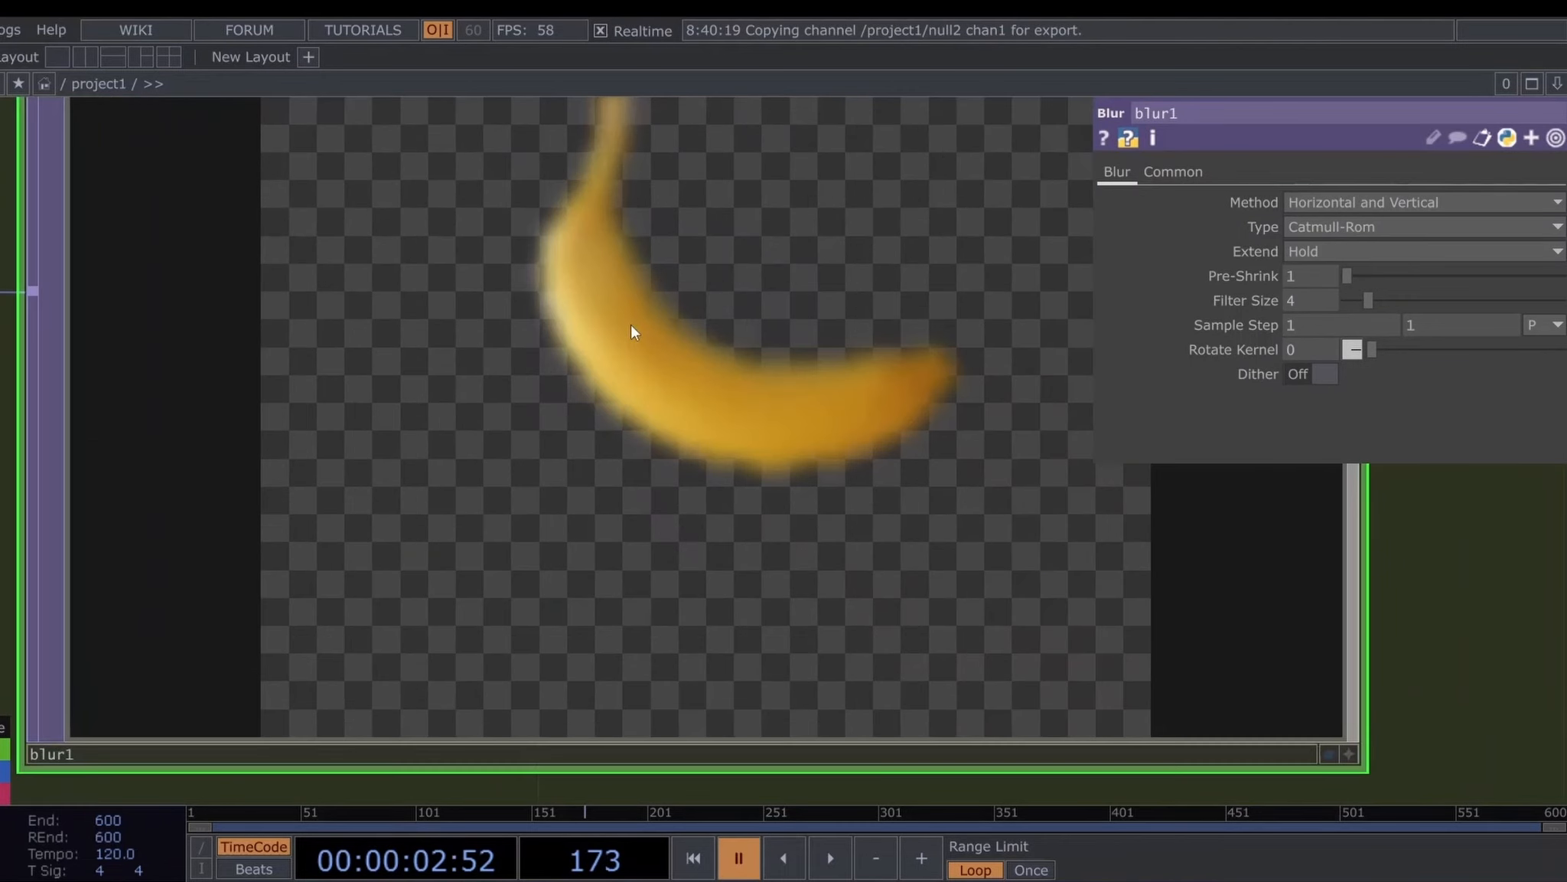
# Play the timeline and examine the blurred images in blur1 as the inputs switch
pyautogui.press('space')
pyautogui.scroll(-2, 647, 328)
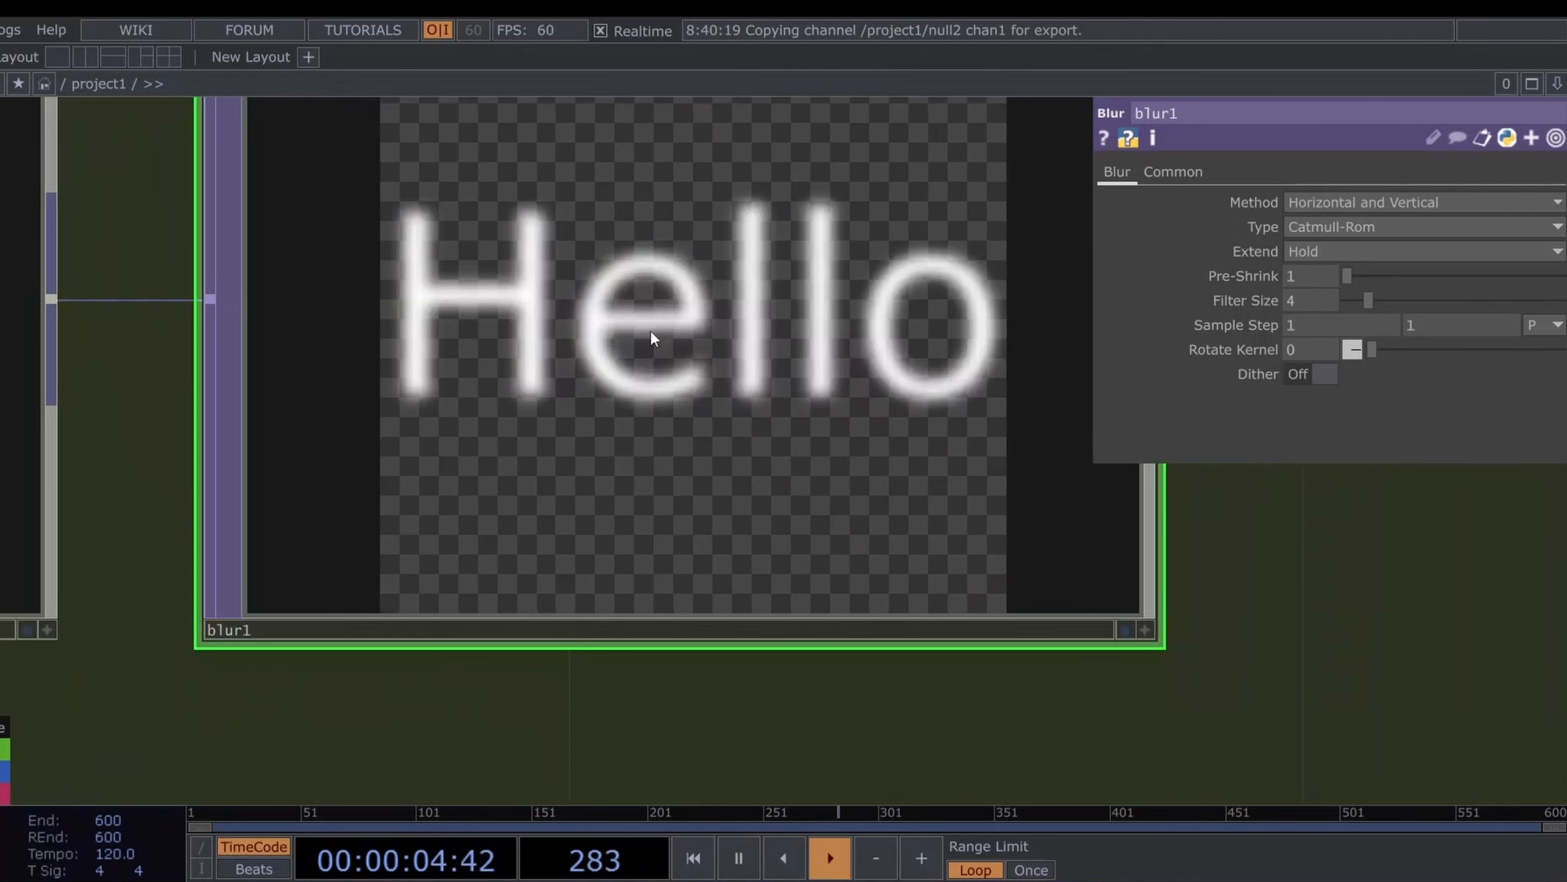
pyautogui.scroll(-2, 651, 331)
pyautogui.scroll(2, 650, 331)
pyautogui.scroll(-5, 650, 329)
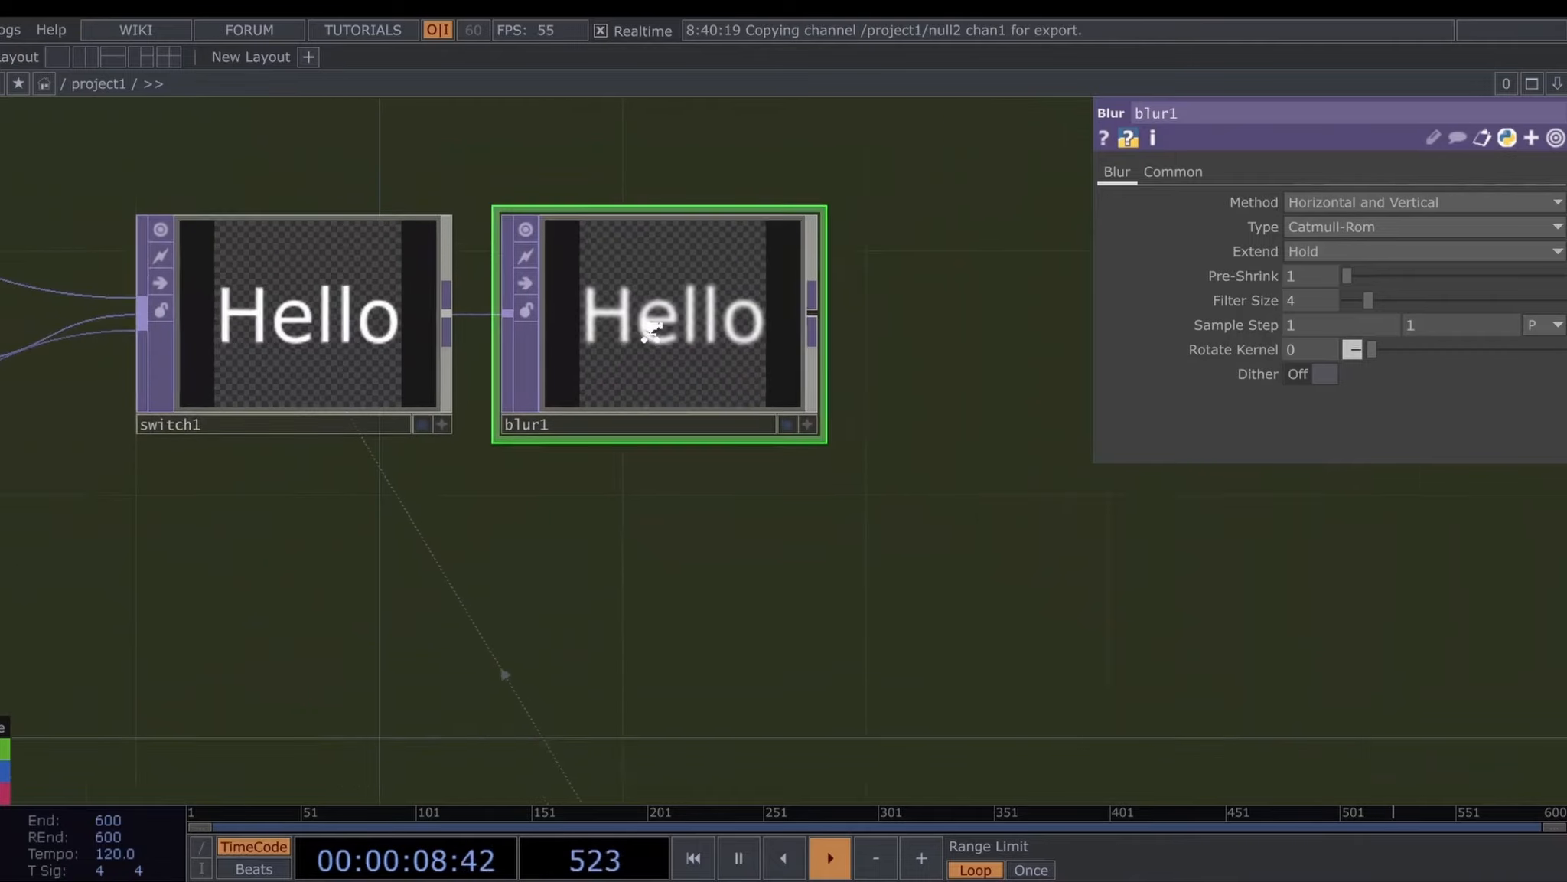
# Pause the timeline and move the fit1 node closer to moviefilein1
pyautogui.moveTo(905, 502)
pyautogui.mouseDown()
pyautogui.moveTo(756, 542)
pyautogui.moveTo(723, 529)
pyautogui.moveTo(706, 593)
pyautogui.moveTo(675, 497)
pyautogui.moveTo(698, 443)
pyautogui.moveTo(691, 561)
pyautogui.moveTo(768, 531)
pyautogui.mouseUp()
pyautogui.press('space')
pyautogui.moveTo(645, 546)
pyautogui.mouseDown()
pyautogui.moveTo(803, 545)
pyautogui.moveTo(742, 539)
pyautogui.moveTo(754, 534)
pyautogui.mouseUp()
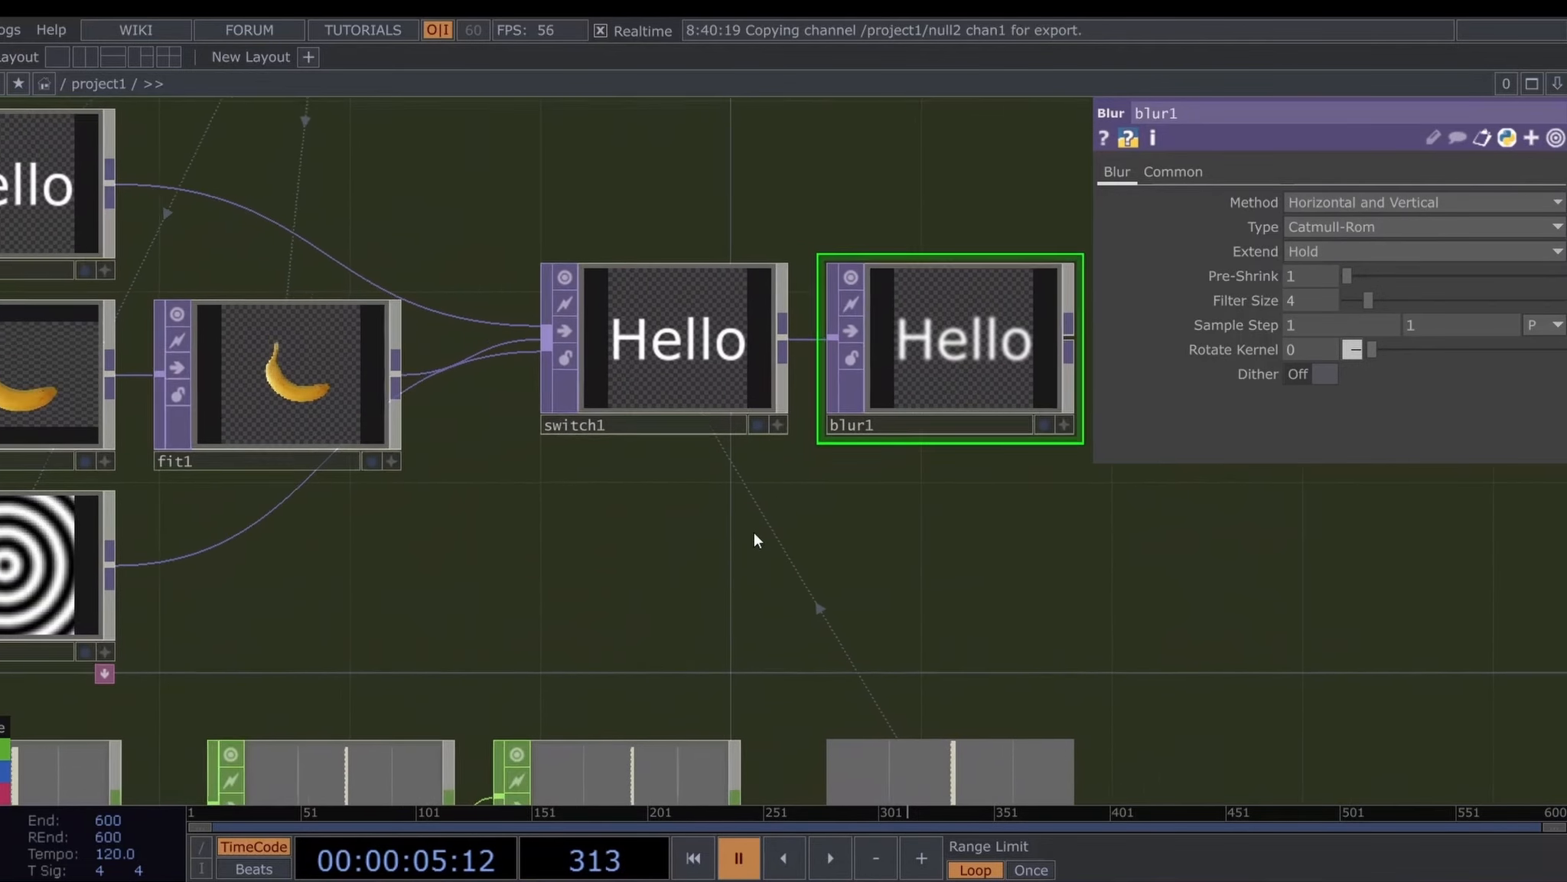
pyautogui.moveTo(323, 408); pyautogui.dragTo(285, 399)
# Select switch1 and resume playback to watch its Index drive the switching through to blur1
pyautogui.click(640, 348)
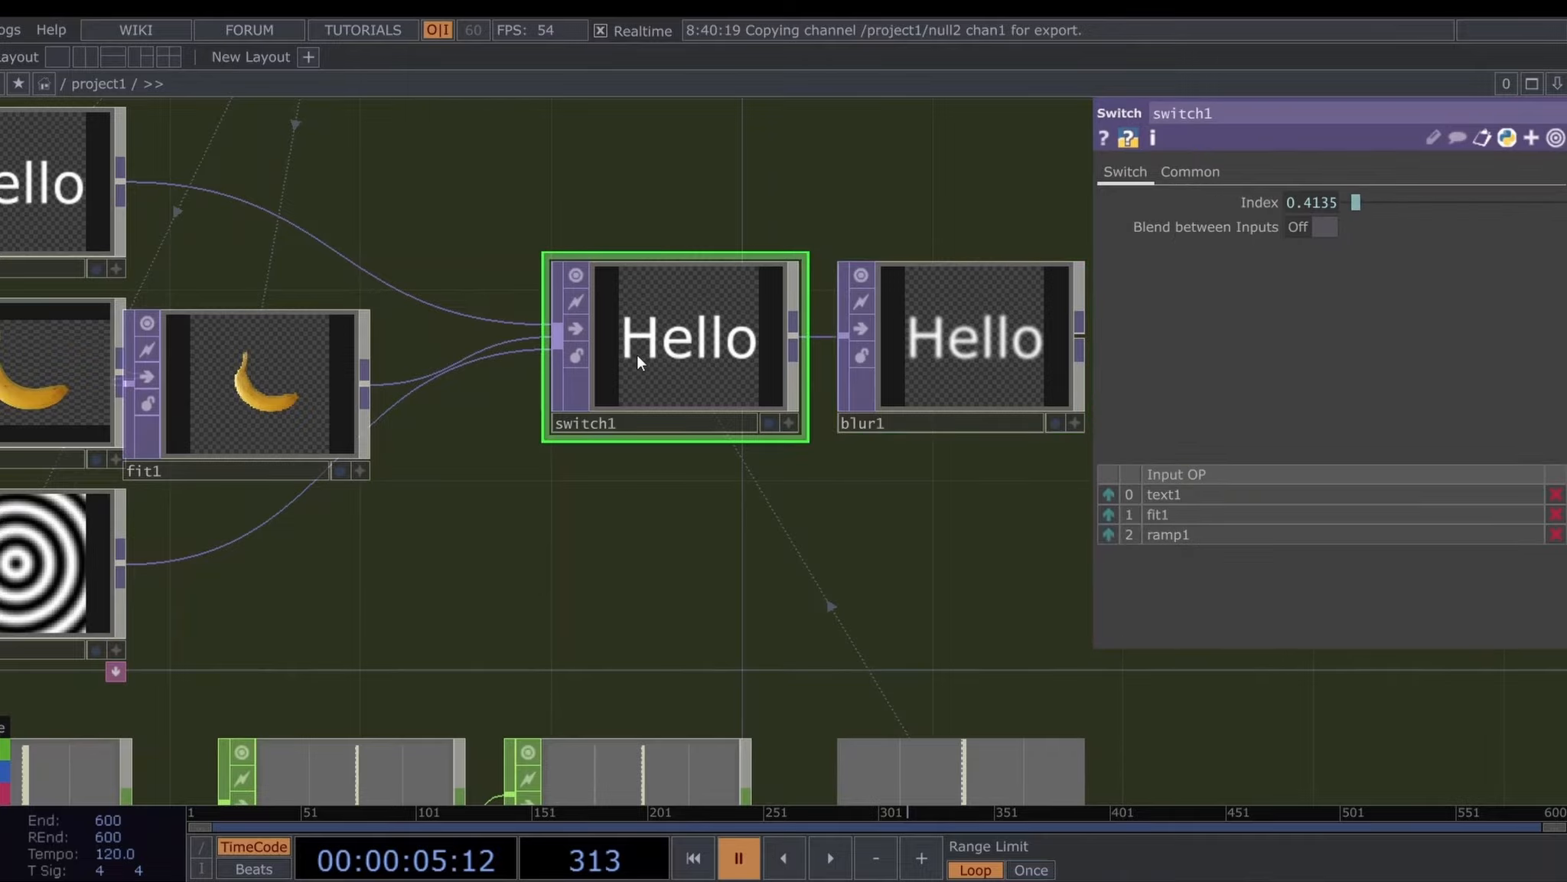
pyautogui.press('space')
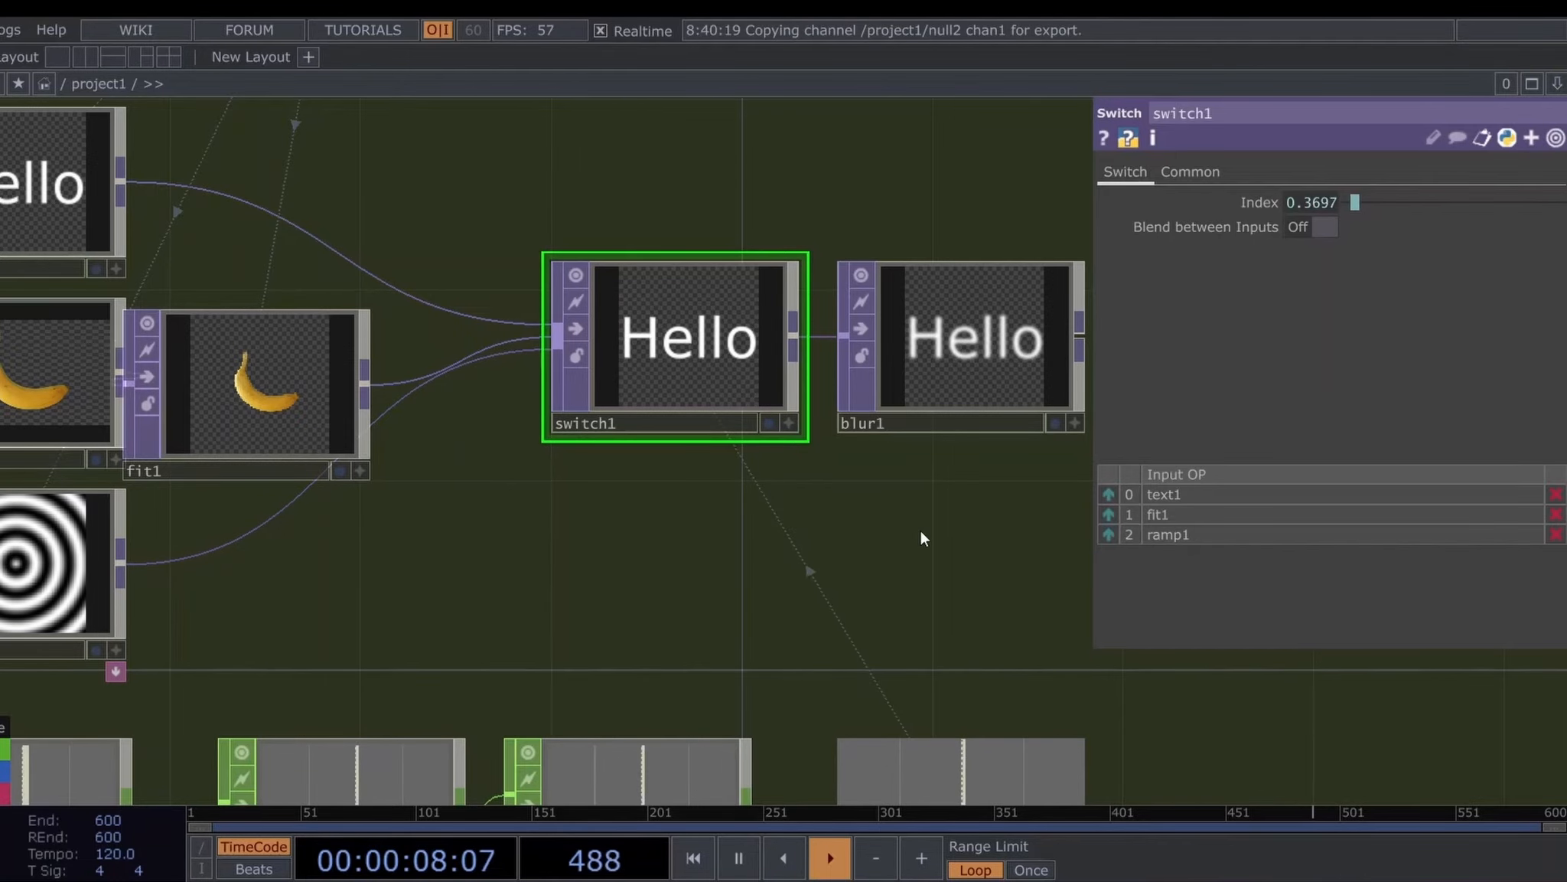
pyautogui.moveTo(920, 535); pyautogui.dragTo(771, 507)
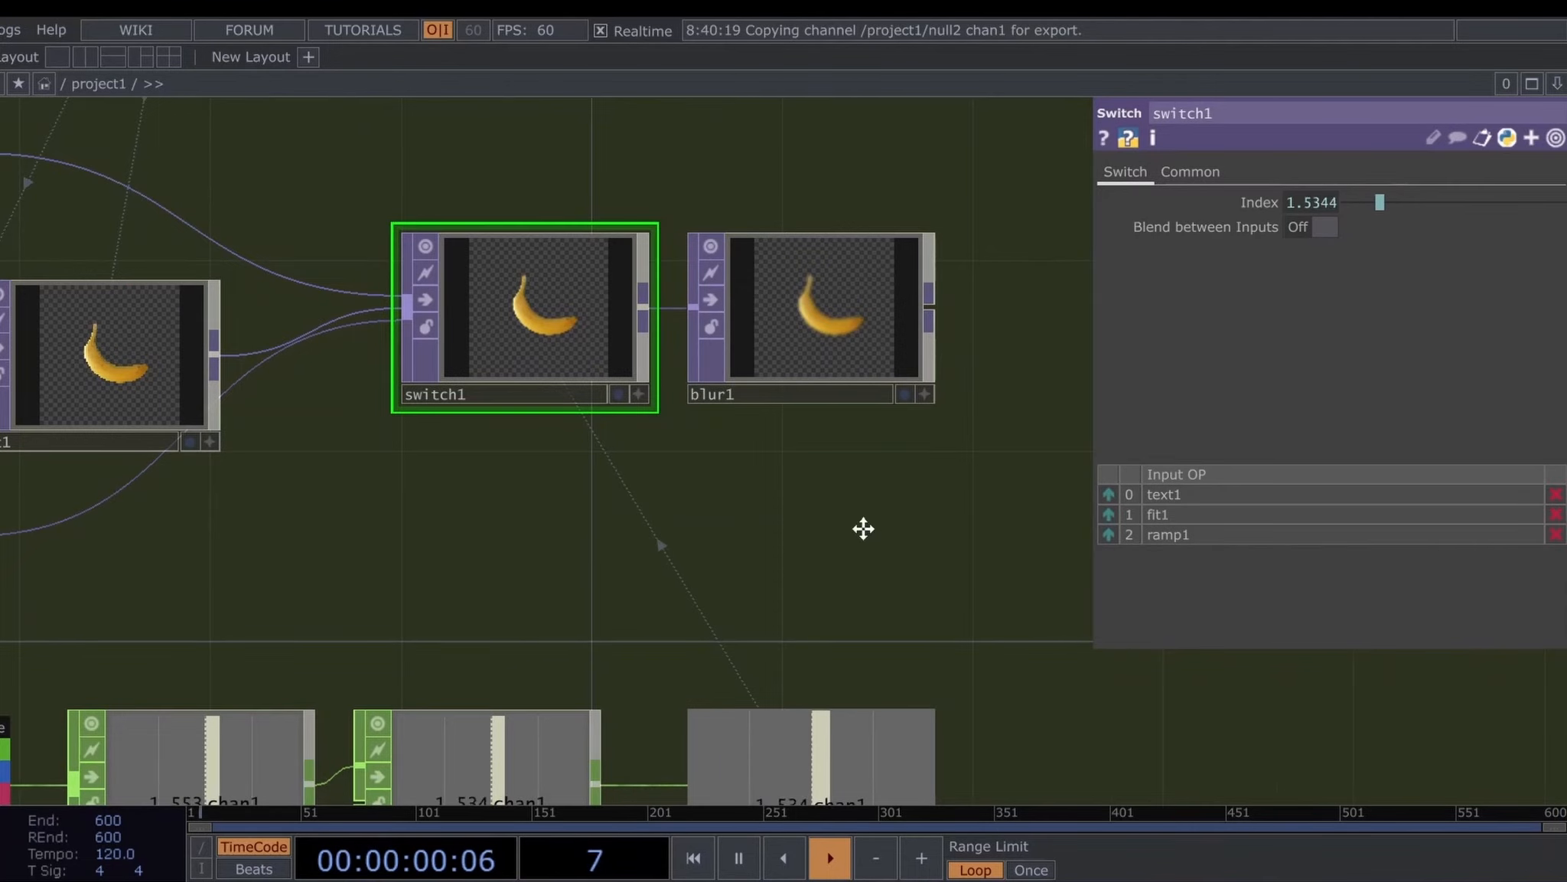
# Set the upper value of math1's To Range to 3
pyautogui.moveTo(864, 529); pyautogui.dragTo(867, 412)
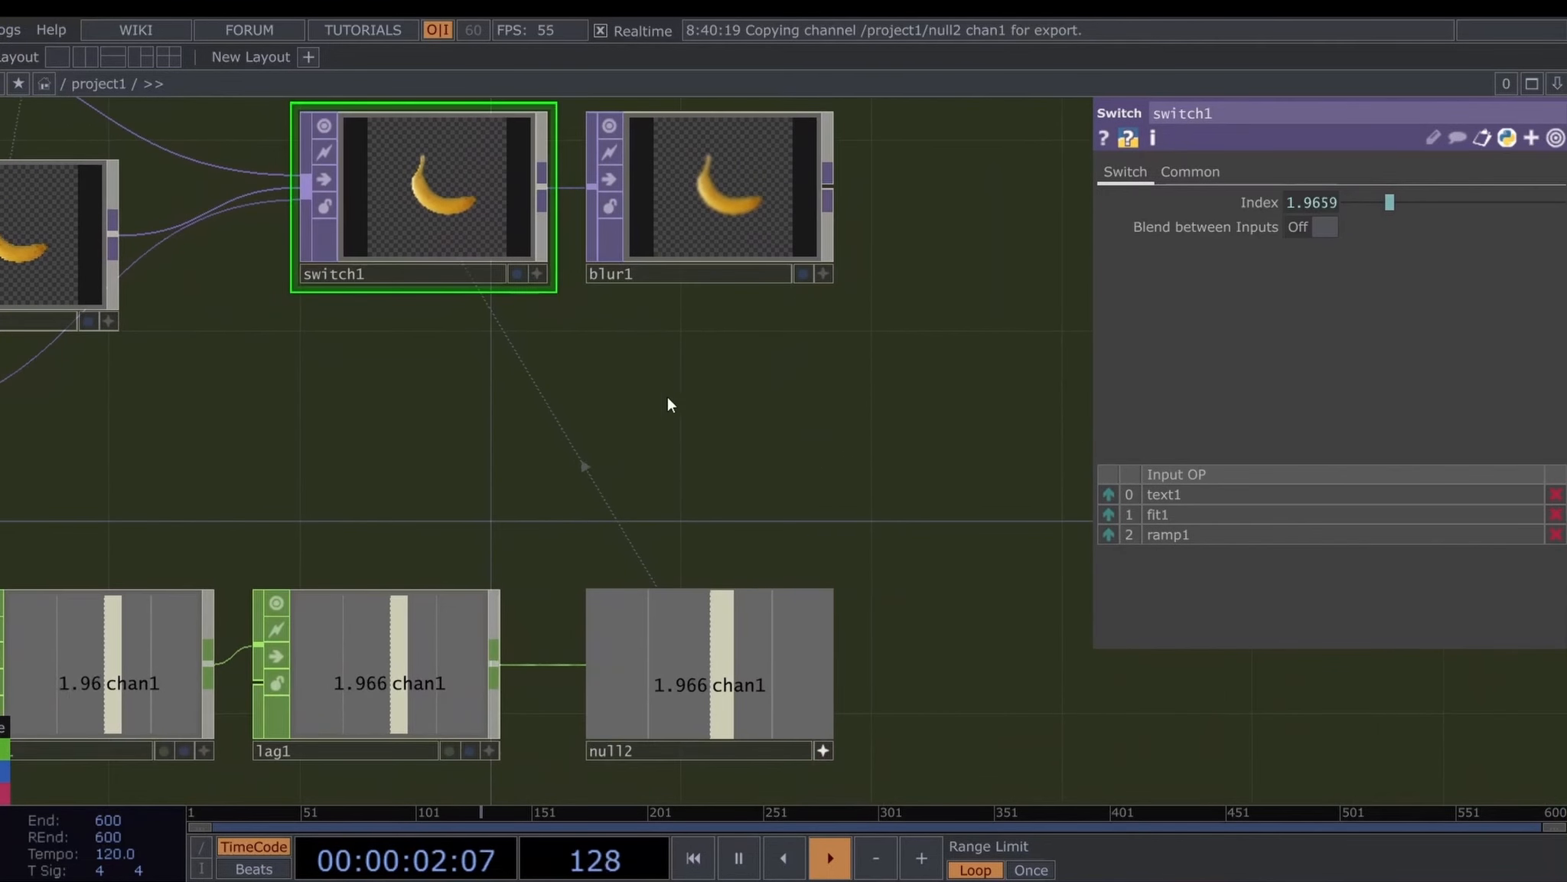
pyautogui.moveTo(668, 403); pyautogui.dragTo(769, 383)
pyautogui.click(240, 598)
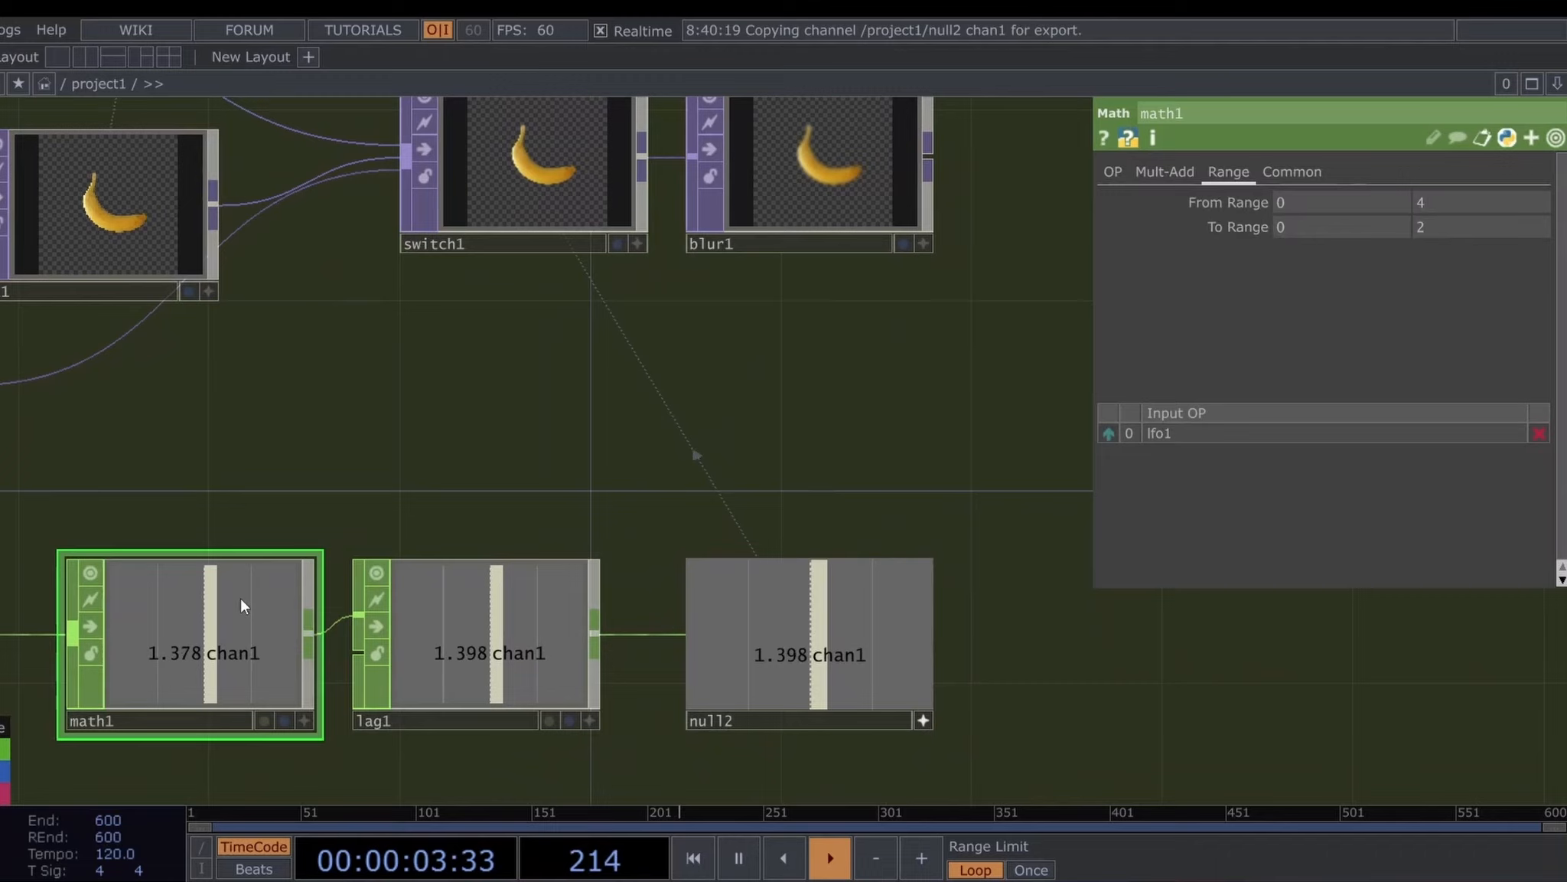
pyautogui.click(1376, 230)
pyautogui.write('2')
pyautogui.press('BackSpace')
pyautogui.write('3')
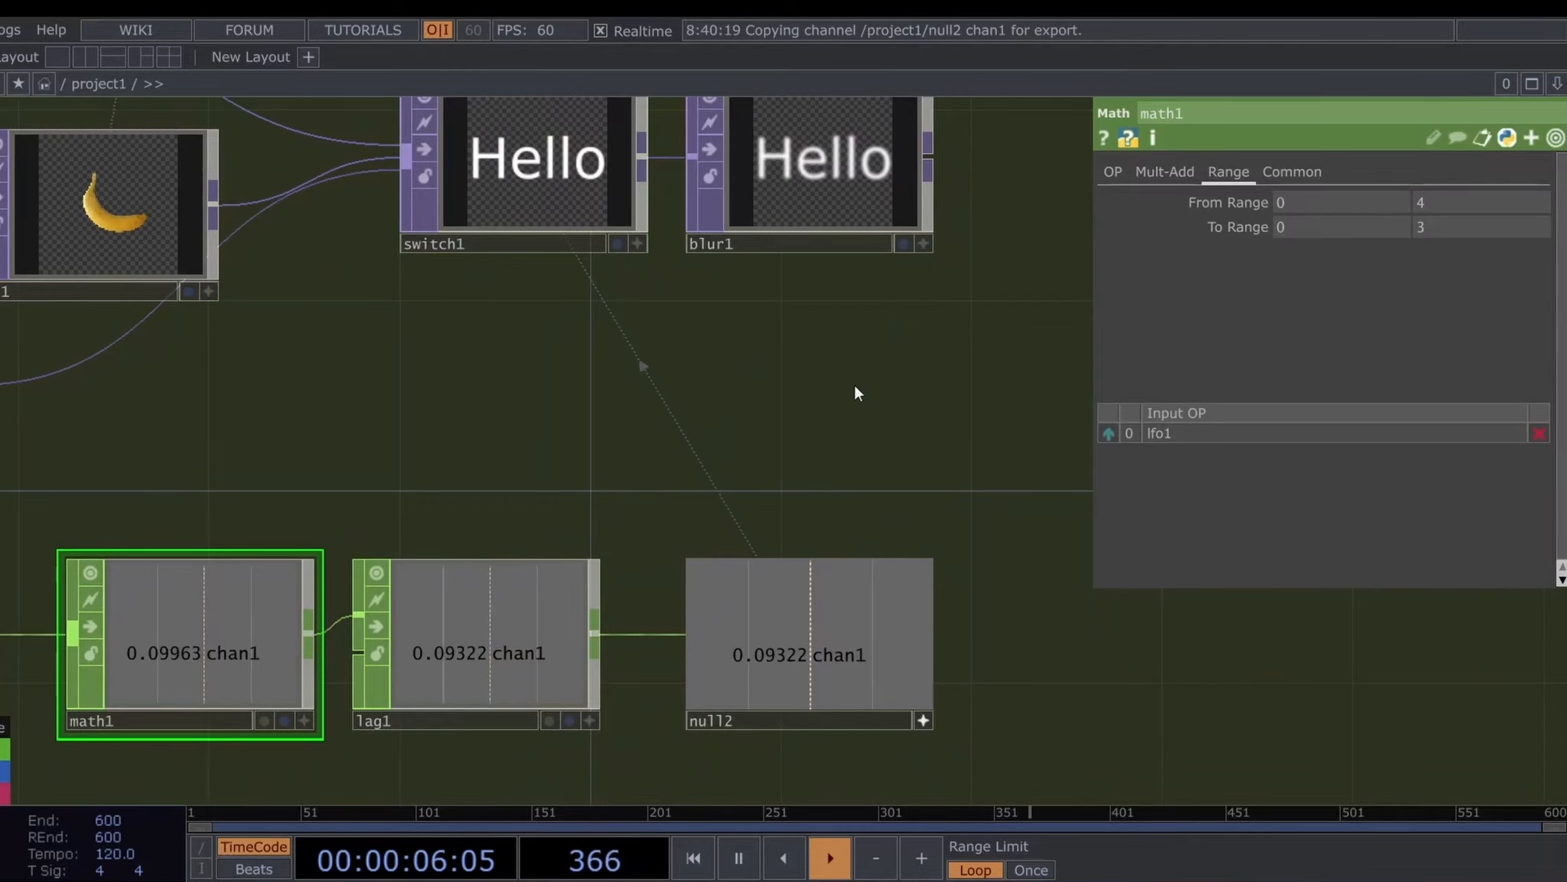
pyautogui.press('Return')
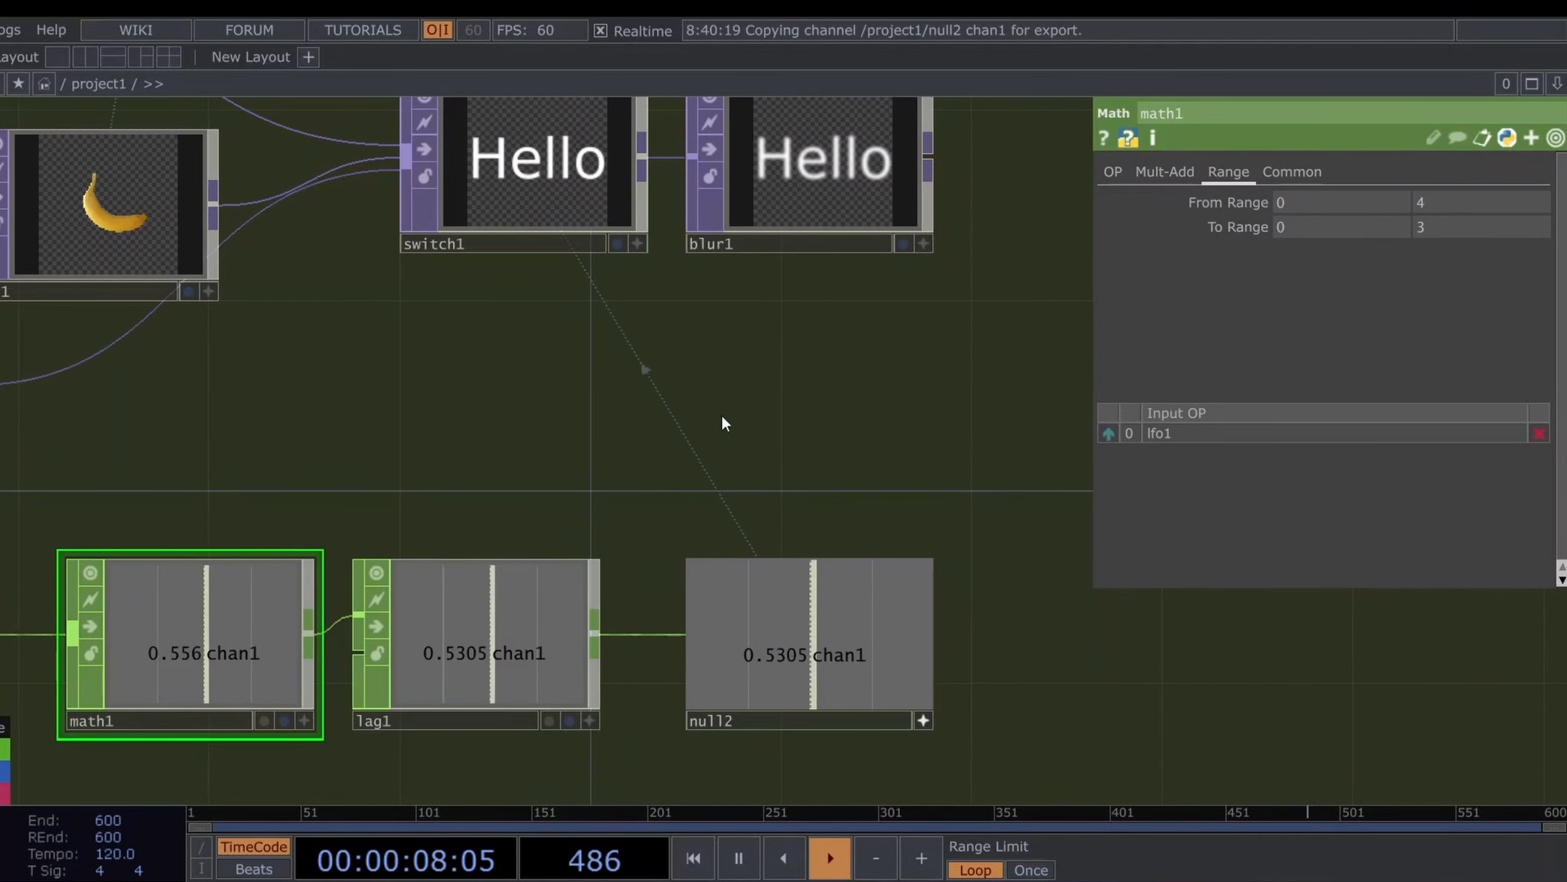
# Watch switch1 and blur1 cycle through the images with the new range, and pause the timeline
pyautogui.scroll(5, 795, 395)
pyautogui.hscroll(5, 794, 395)
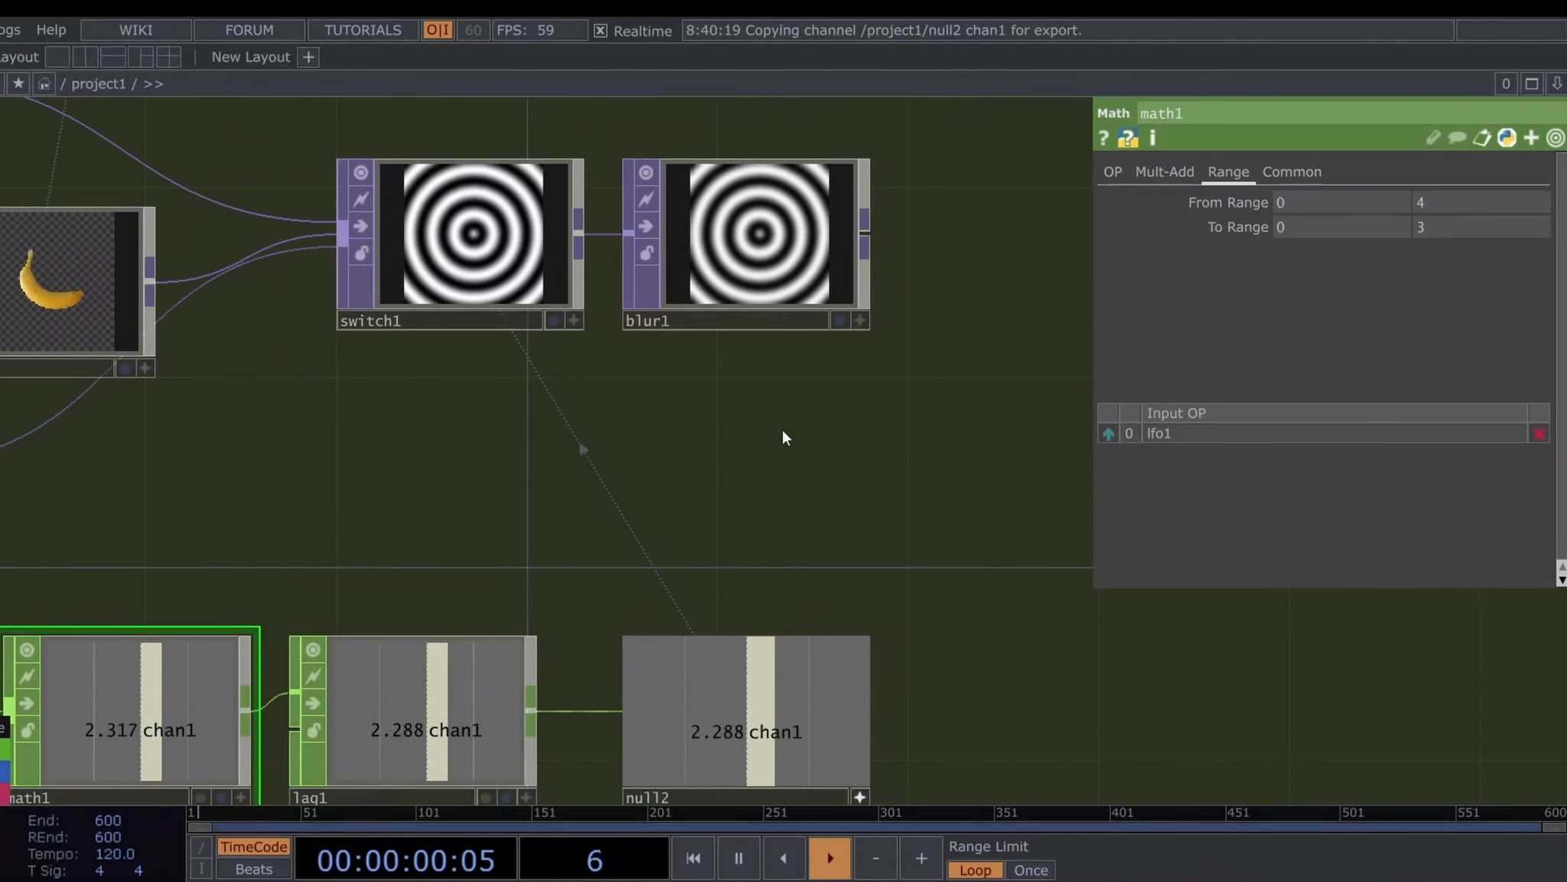
pyautogui.scroll(3, 829, 444)
pyautogui.hscroll(5, 828, 444)
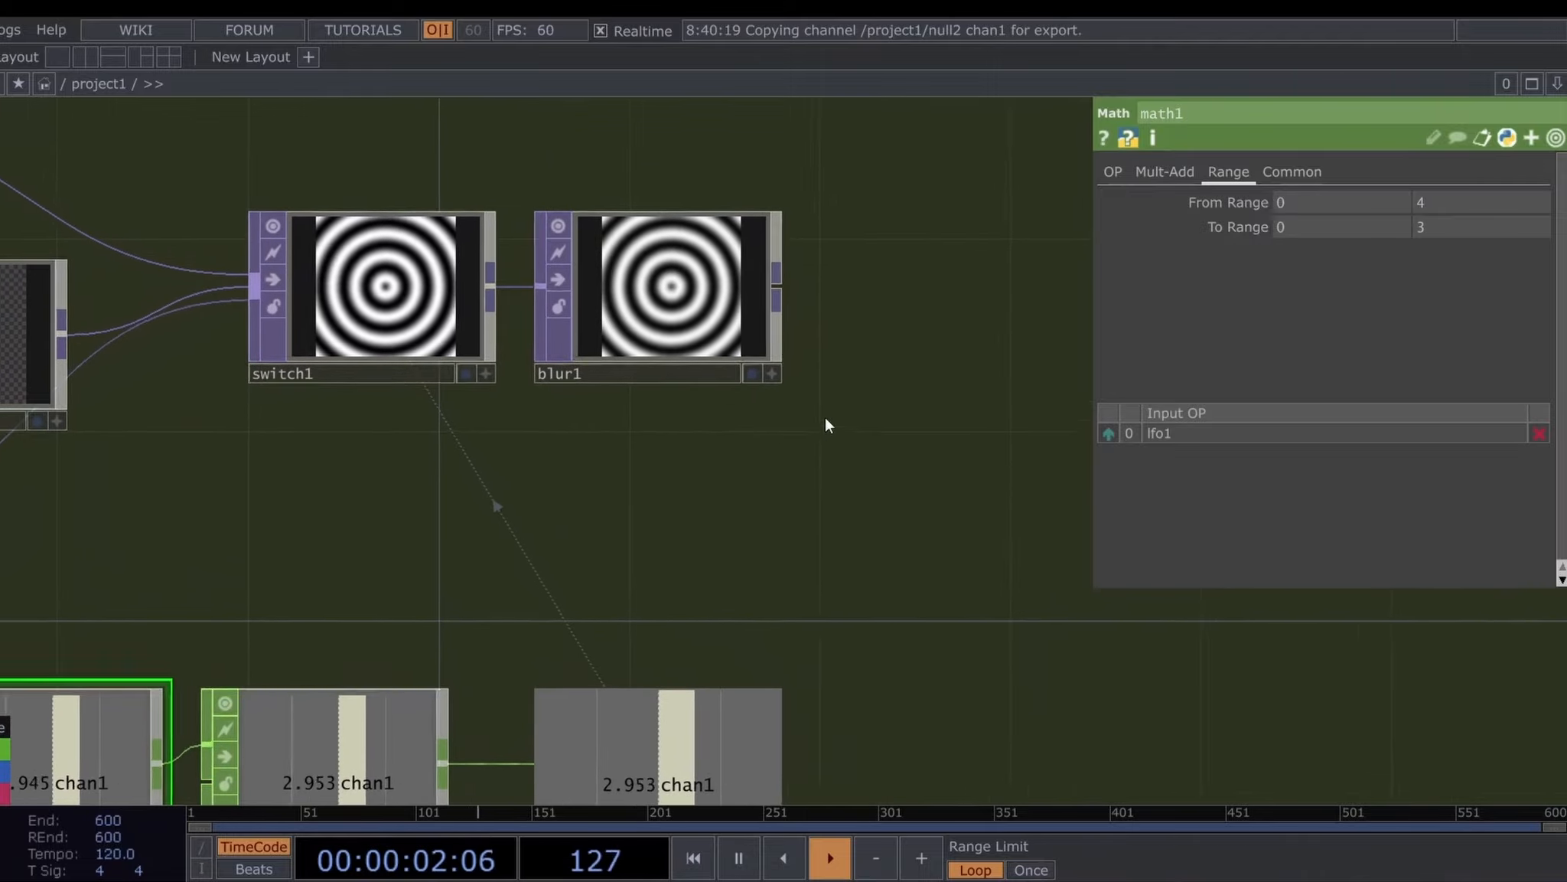
pyautogui.hscroll(2, 774, 451)
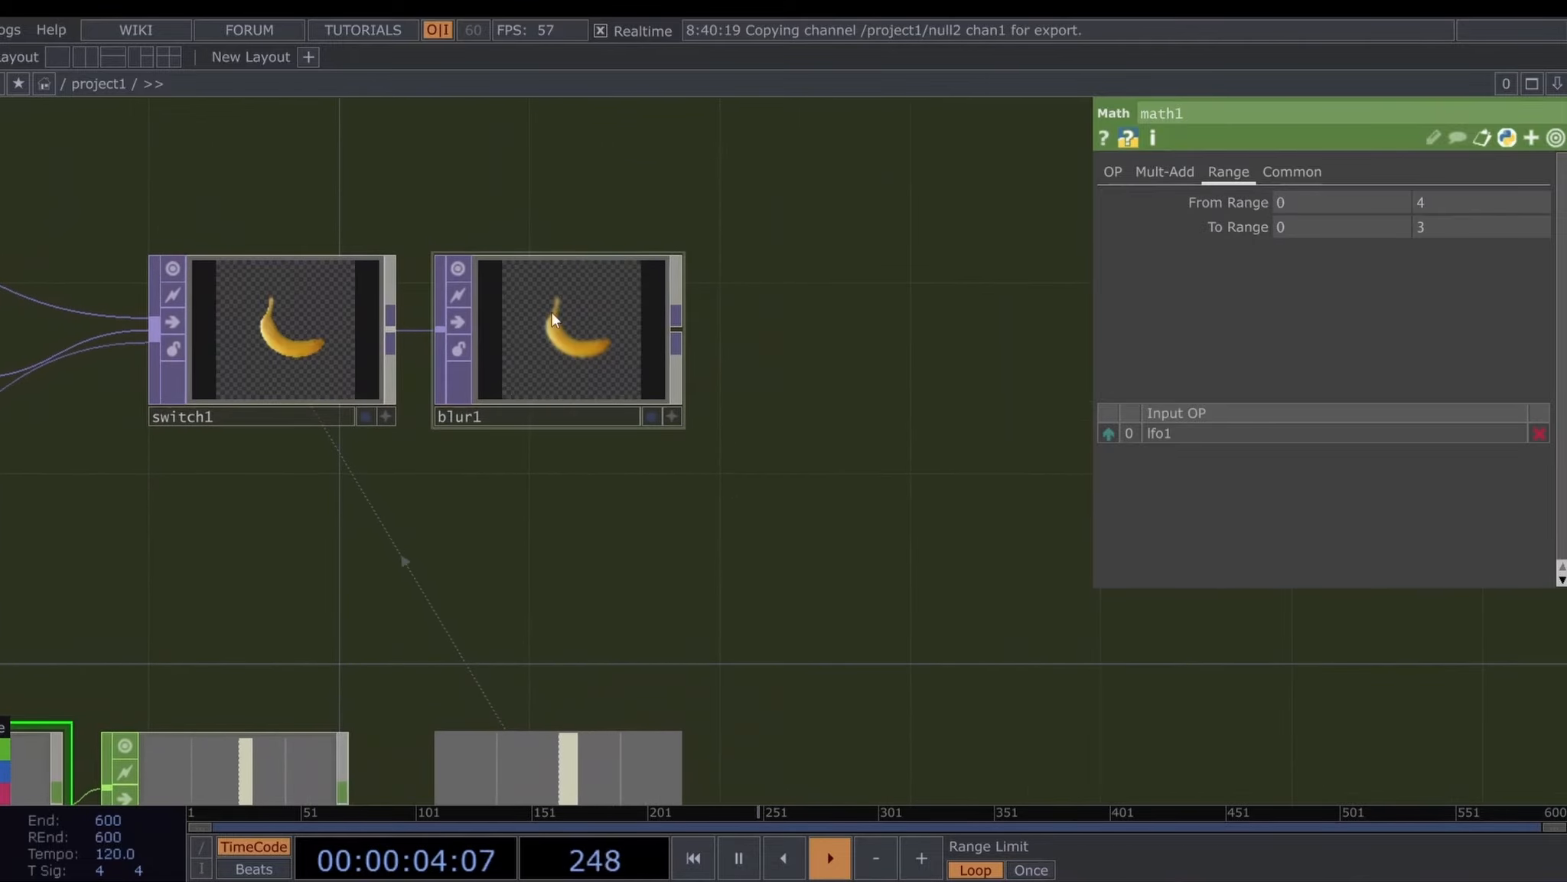
pyautogui.scroll(3, 551, 311)
pyautogui.scroll(-2, 647, 375)
pyautogui.moveTo(862, 394); pyautogui.dragTo(711, 411)
pyautogui.press('space')
# Add a Null TOP connected to the output of blur1
pyautogui.scroll(-5, 692, 429)
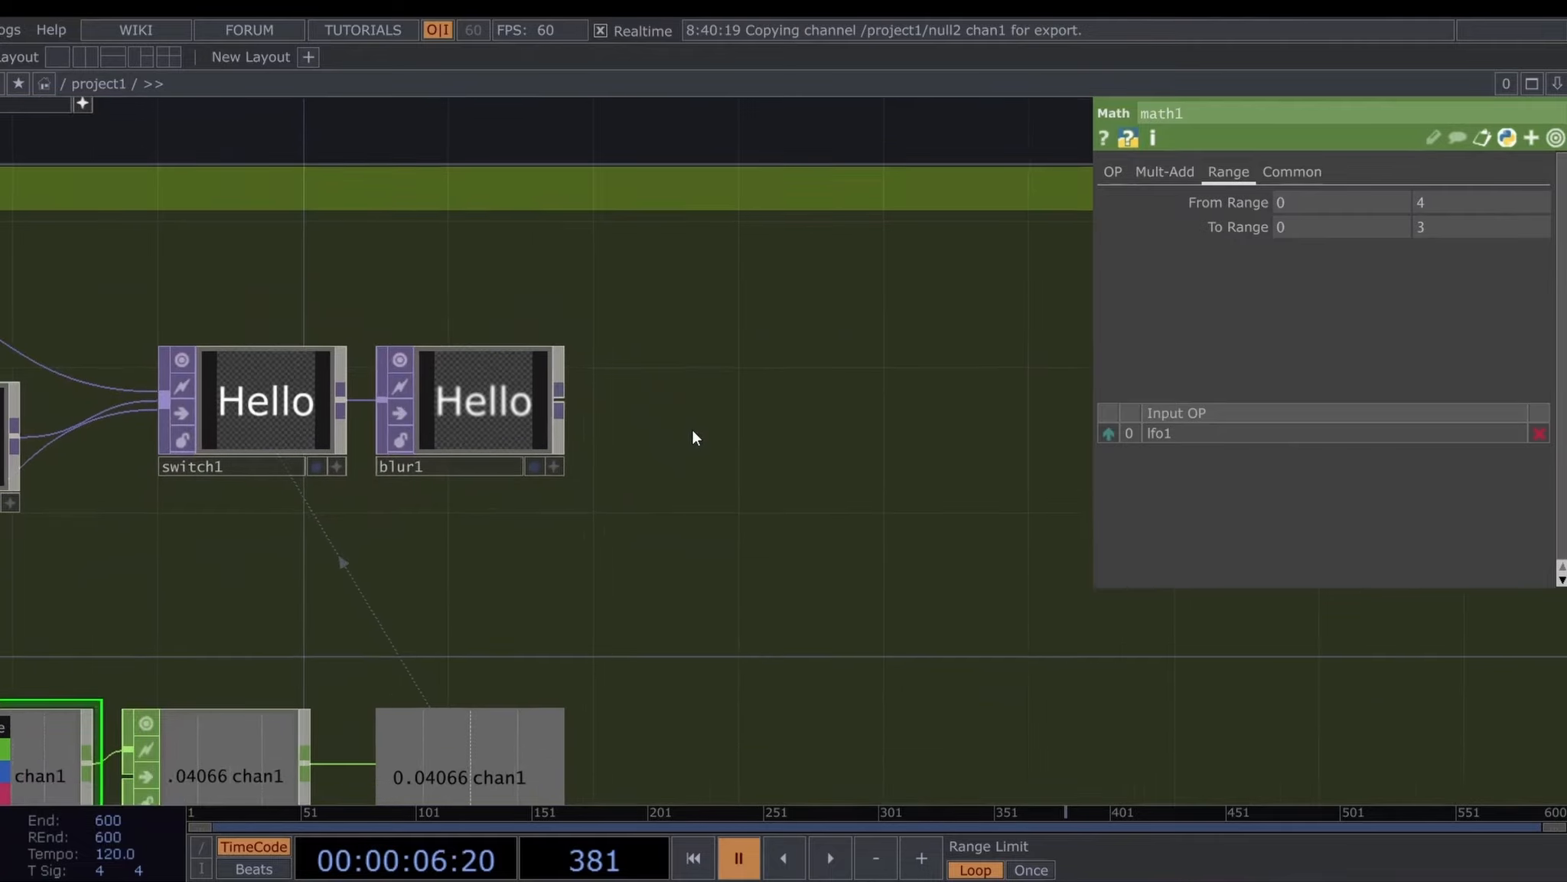
pyautogui.scroll(-3, 696, 428)
pyautogui.moveTo(720, 434); pyautogui.dragTo(643, 452)
pyautogui.click(442, 438)
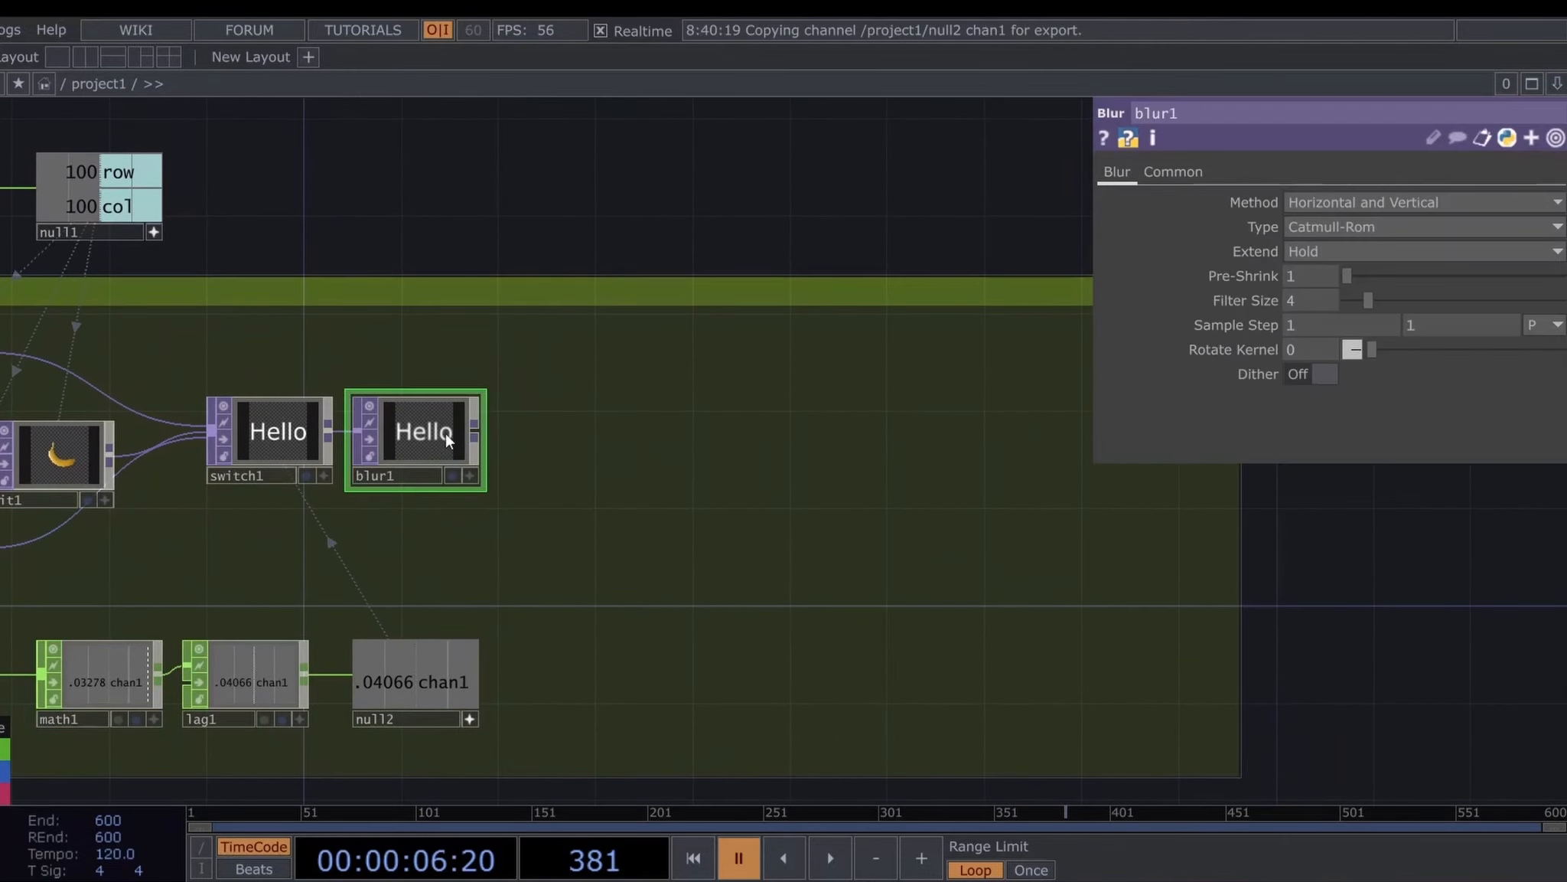
pyautogui.rightClick(477, 455)
pyautogui.click(593, 448)
# Add a TOP to CHOP fed by null3 and place it beside that node
pyautogui.moveTo(700, 498); pyautogui.dragTo(568, 508)
pyautogui.click(535, 465)
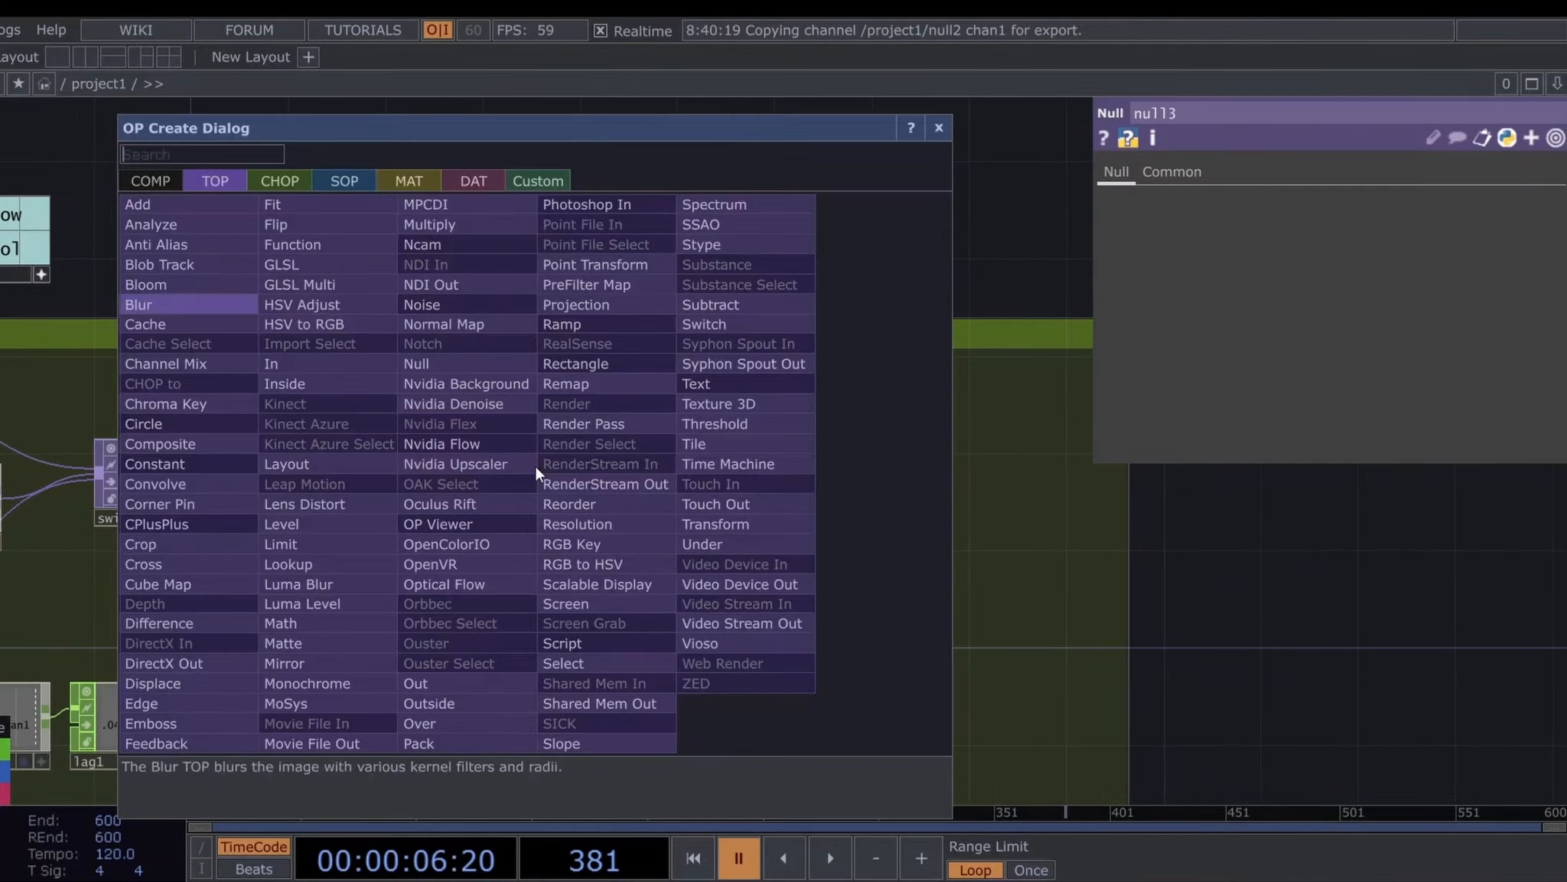
pyautogui.click(279, 180)
pyautogui.click(216, 206)
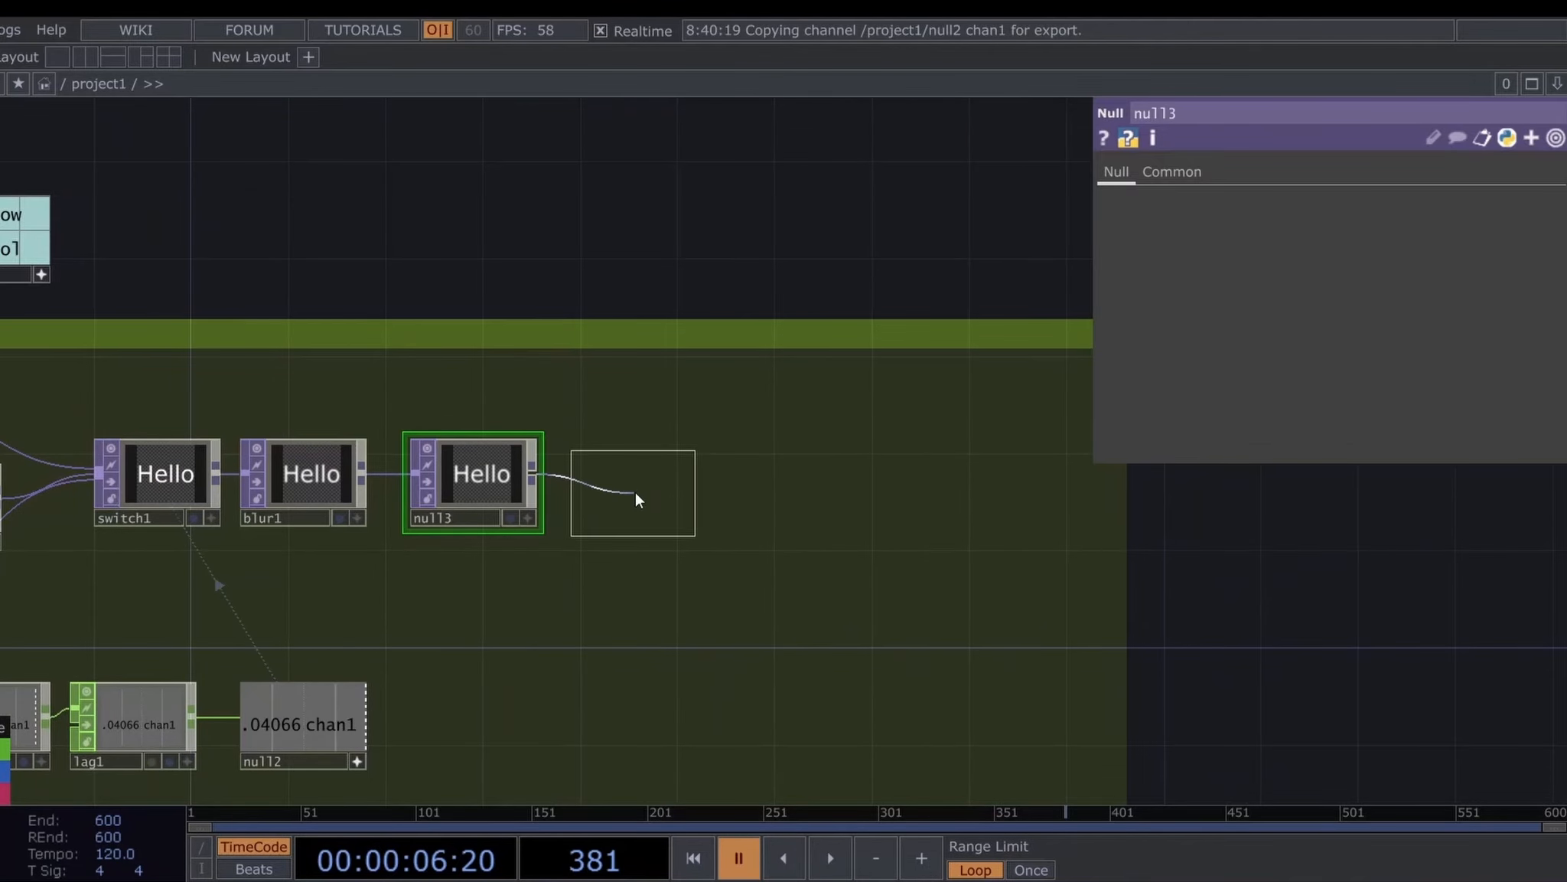
pyautogui.click(635, 493)
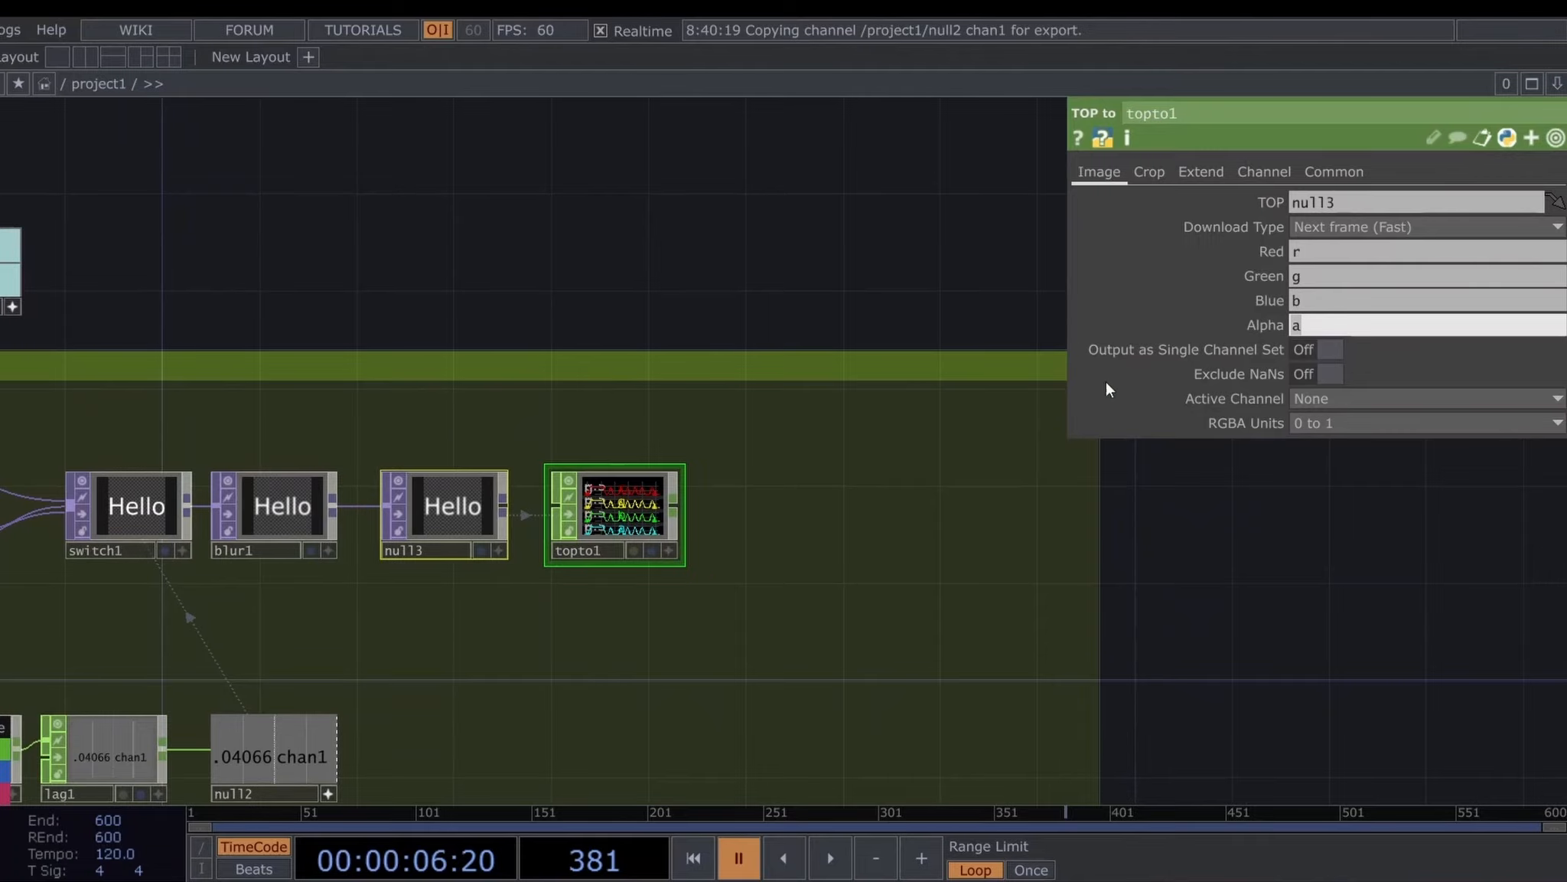
# Clear the Alpha, Blue and Green channel names of topto1 so only the red channel r is output
pyautogui.press('BackSpace')
pyautogui.press('Return')
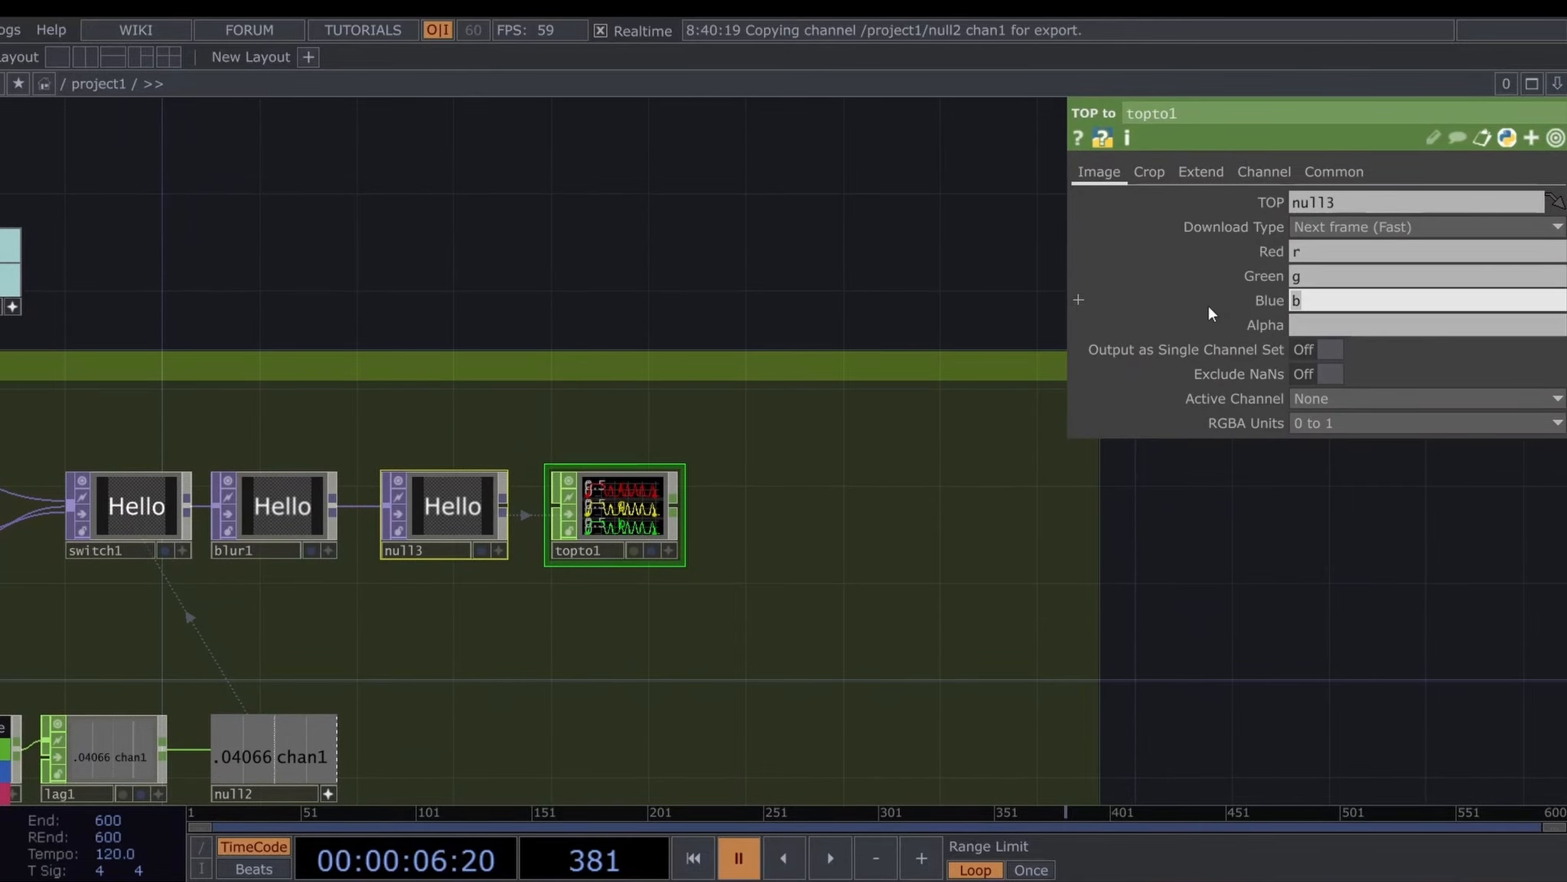
pyautogui.press('BackSpace')
pyautogui.click(1318, 270)
pyautogui.press('Return')
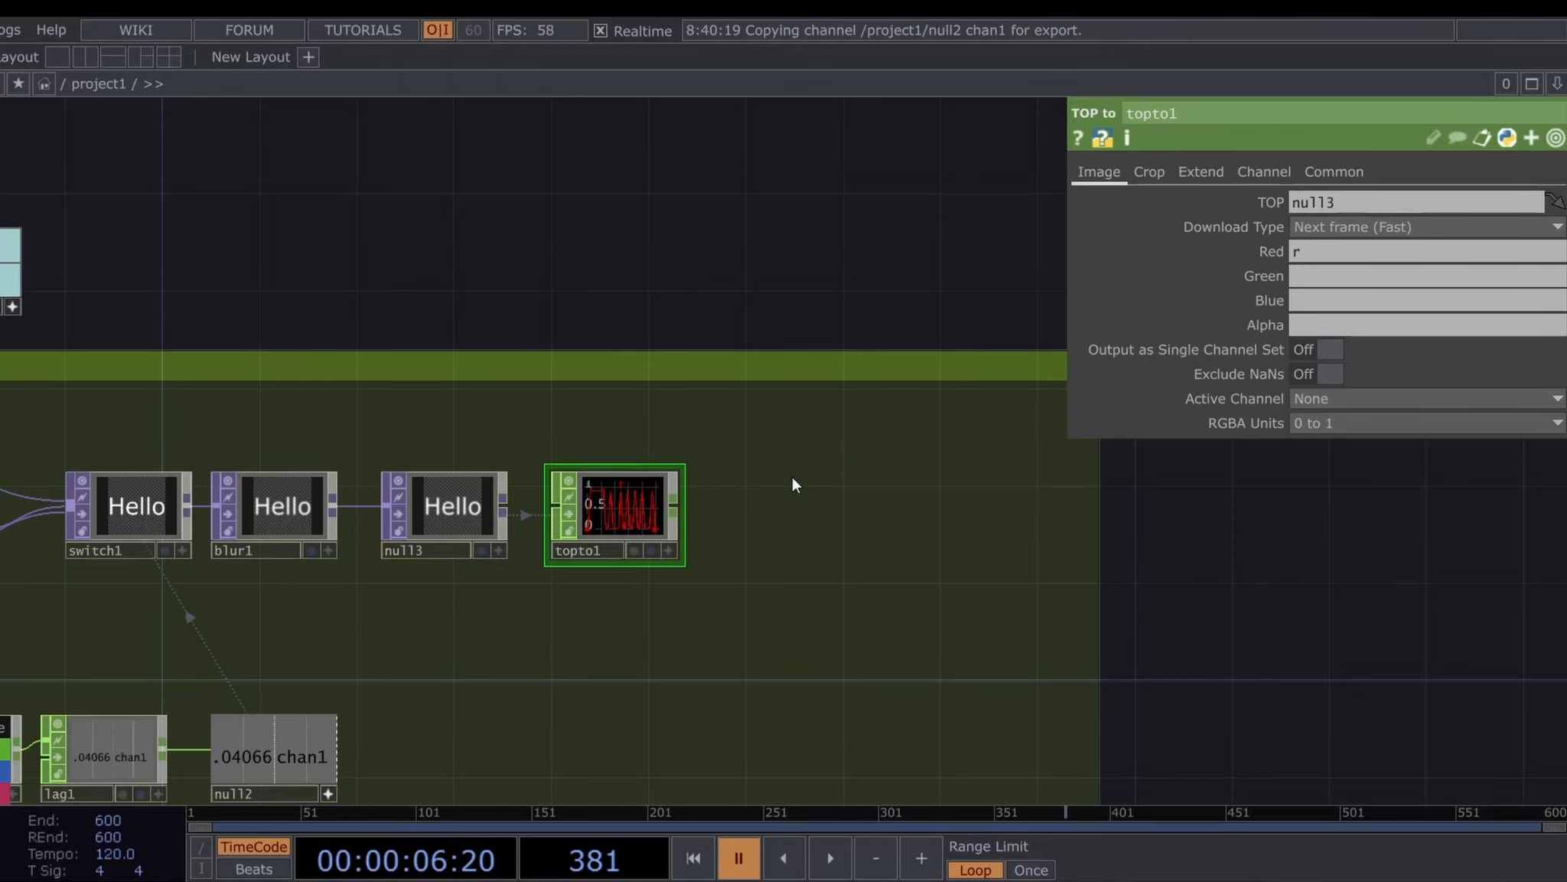
# Add a Shuffle CHOP connected to the output of topto1
pyautogui.scroll(3, 643, 534)
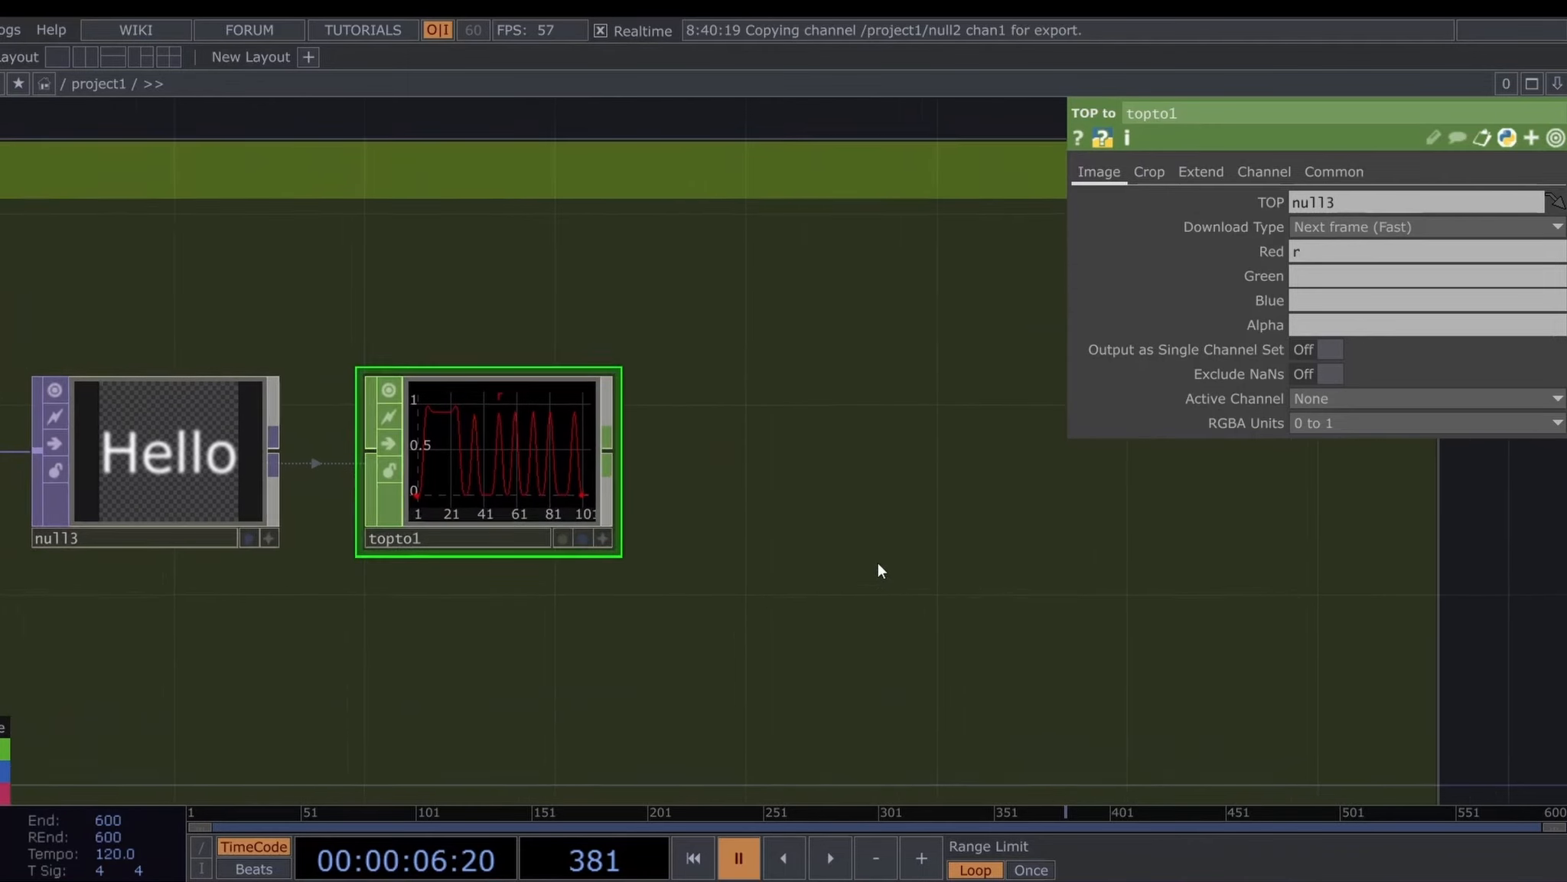
pyautogui.click(506, 475)
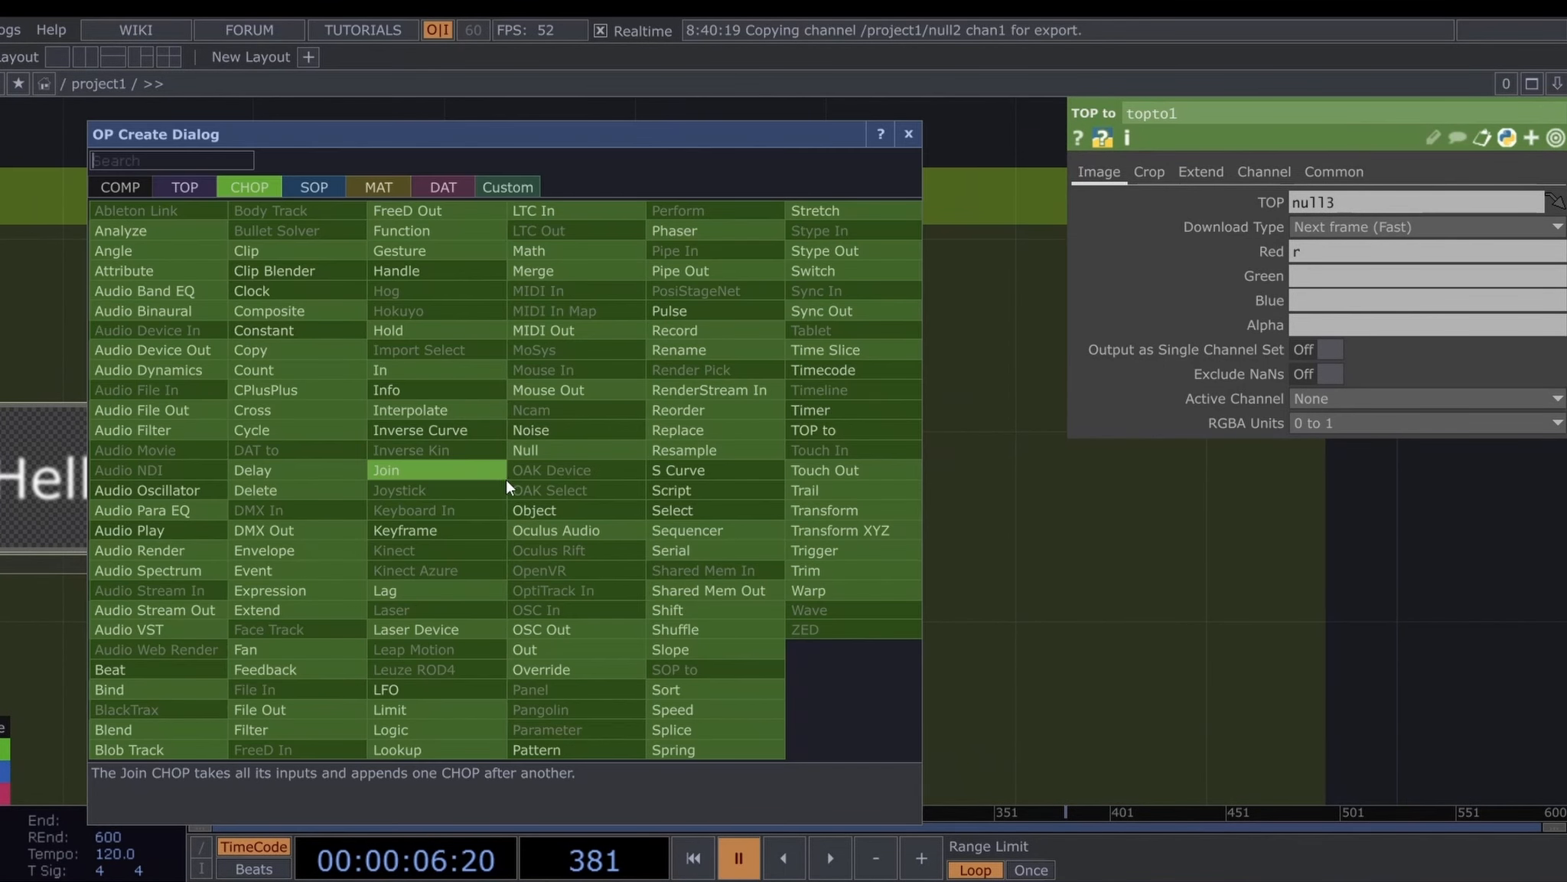
pyautogui.write('shu')
pyautogui.click(702, 629)
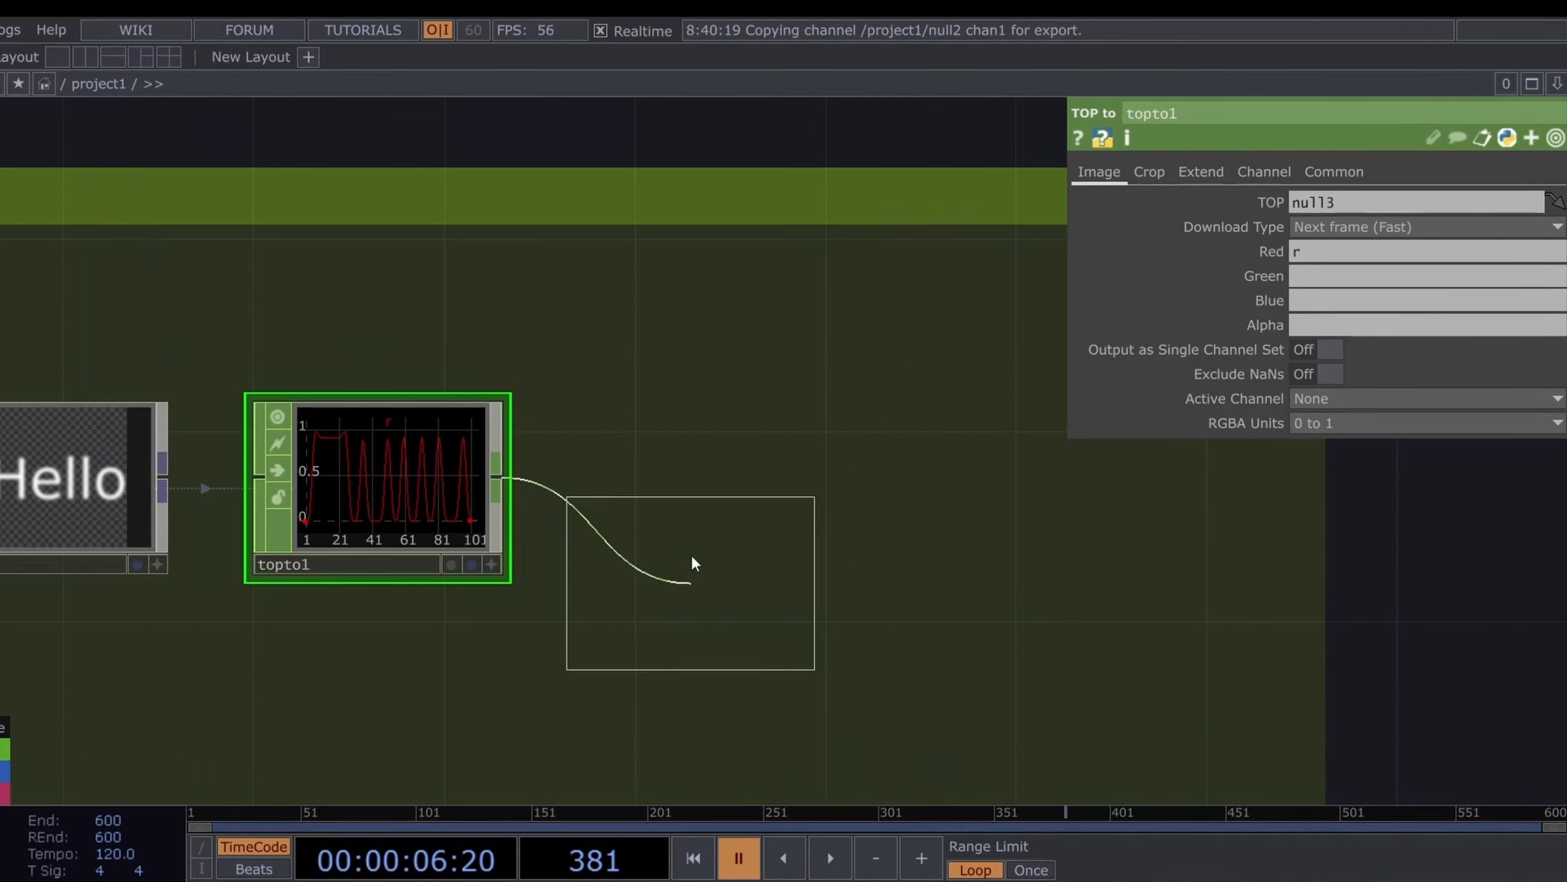
pyautogui.click(684, 491)
# Set shuffle1's Method to Sequence Channels by Name
pyautogui.click(1308, 200)
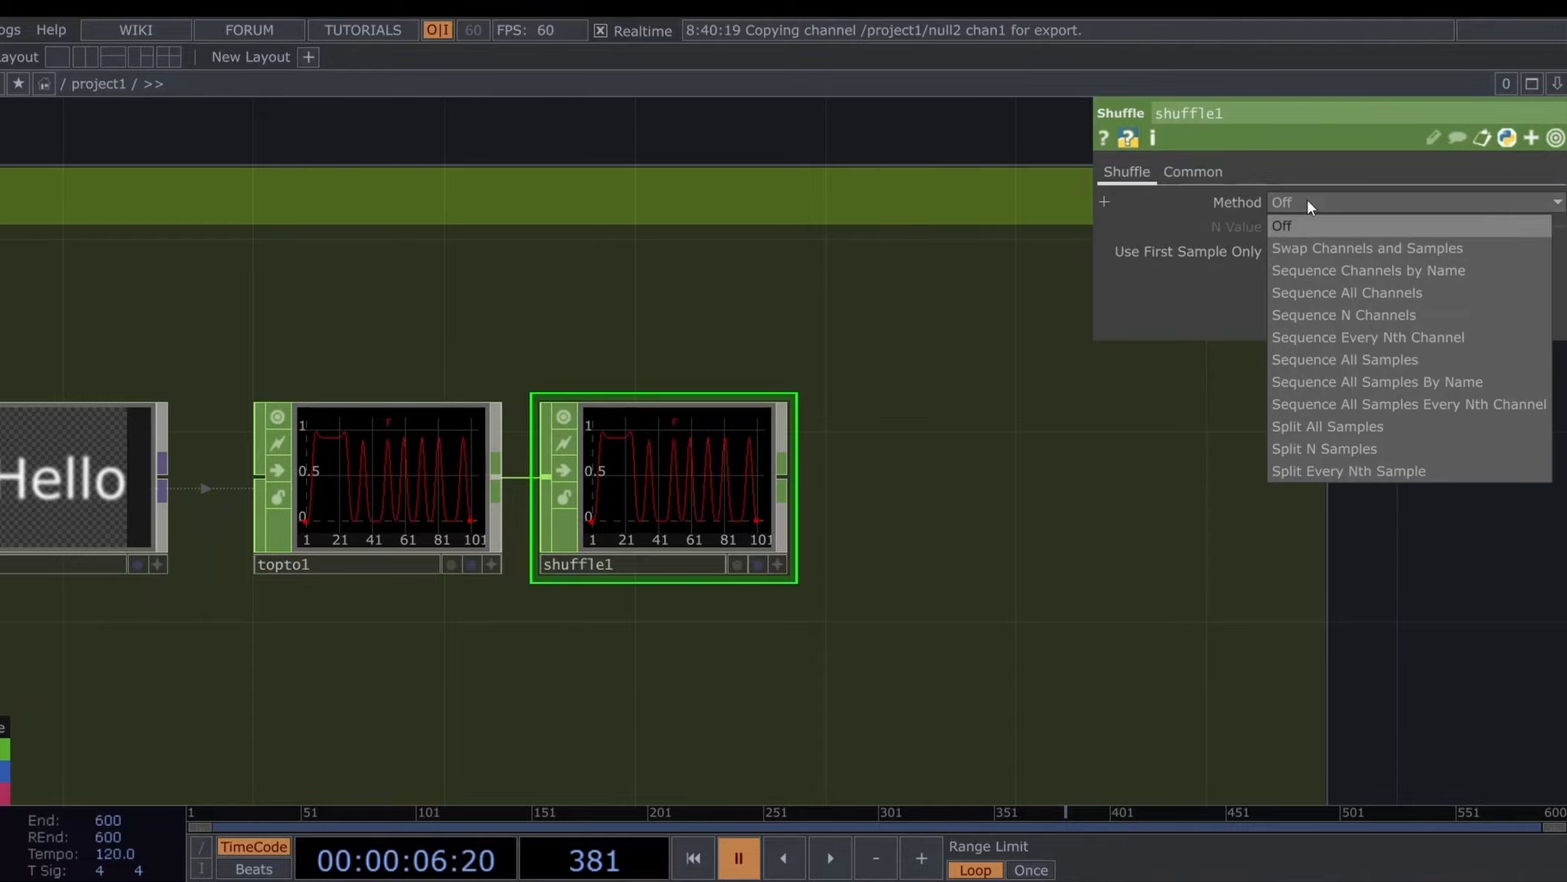
pyautogui.click(1340, 270)
pyautogui.moveTo(1018, 513); pyautogui.dragTo(645, 571)
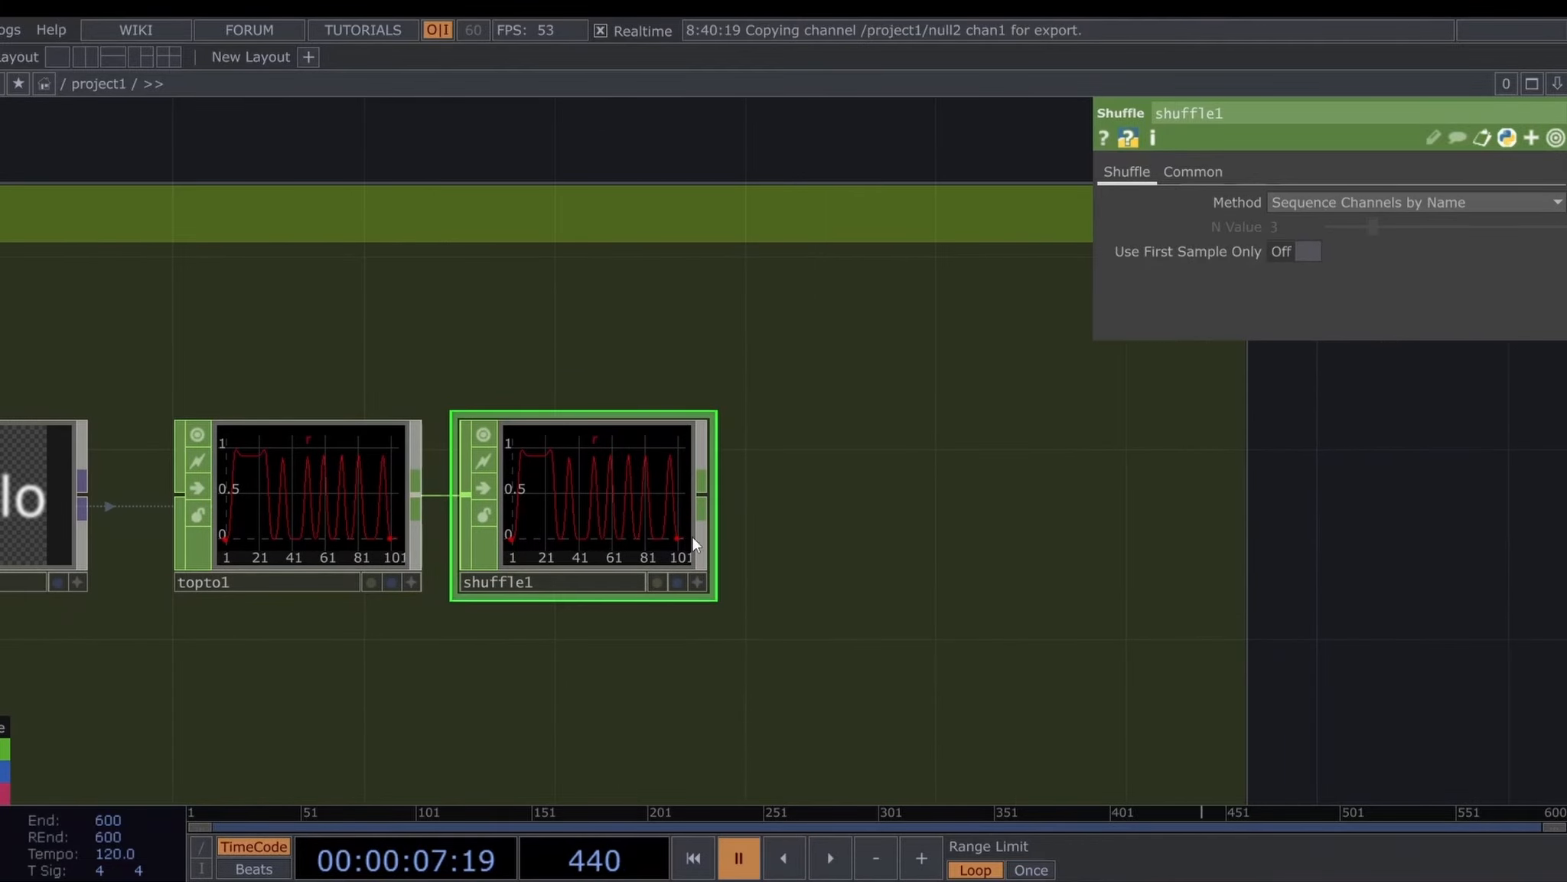
pyautogui.moveTo(844, 540); pyautogui.dragTo(984, 549)
# Set topto1's Crop option to Full Image
pyautogui.click(517, 511)
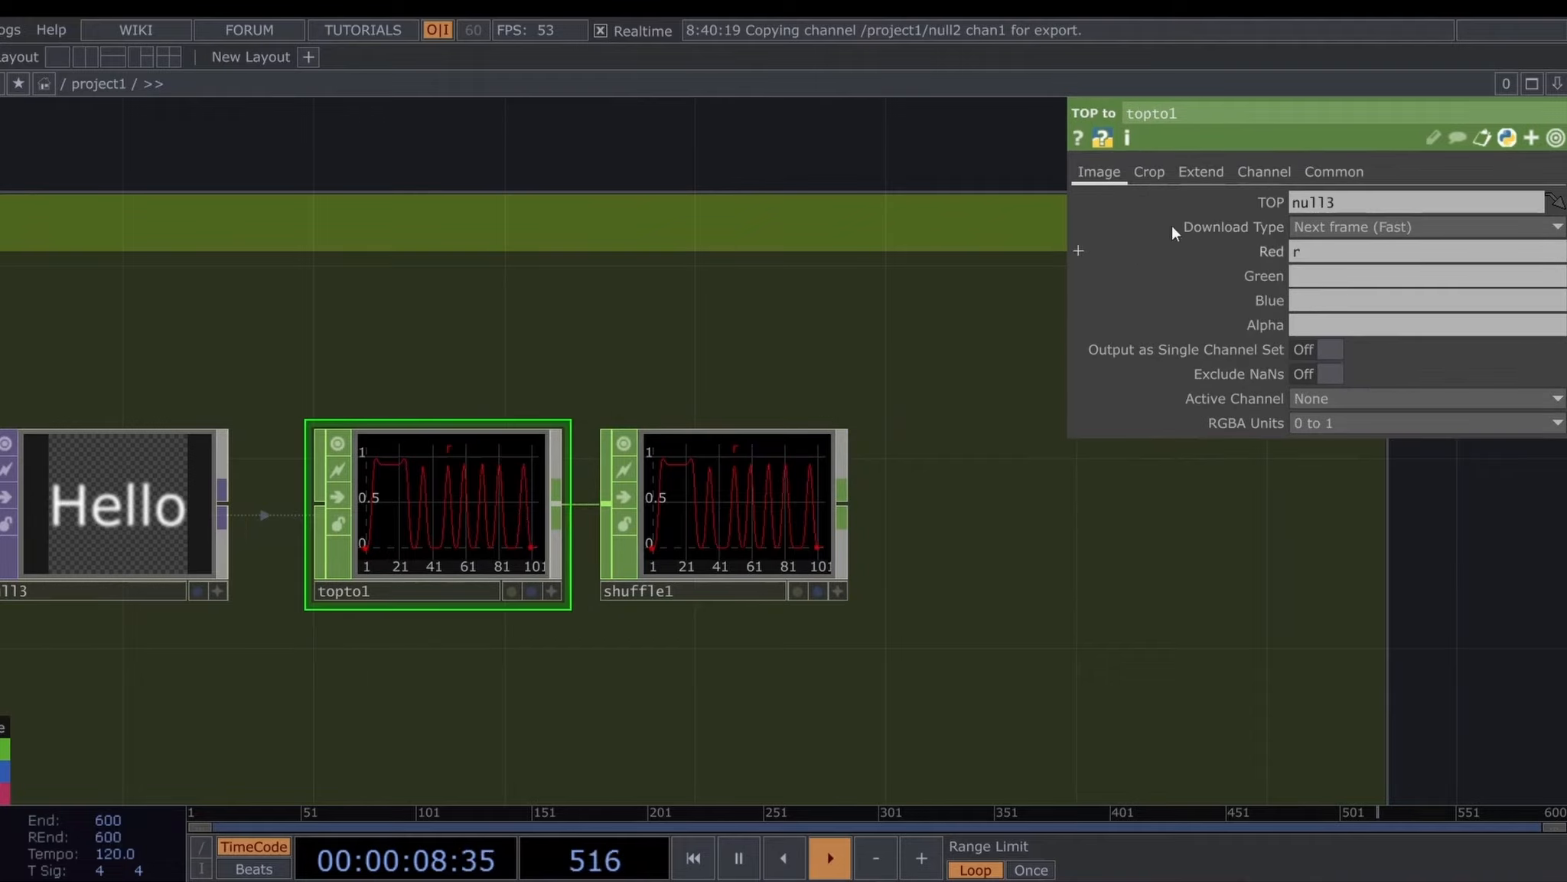
pyautogui.click(1151, 171)
pyautogui.click(1314, 202)
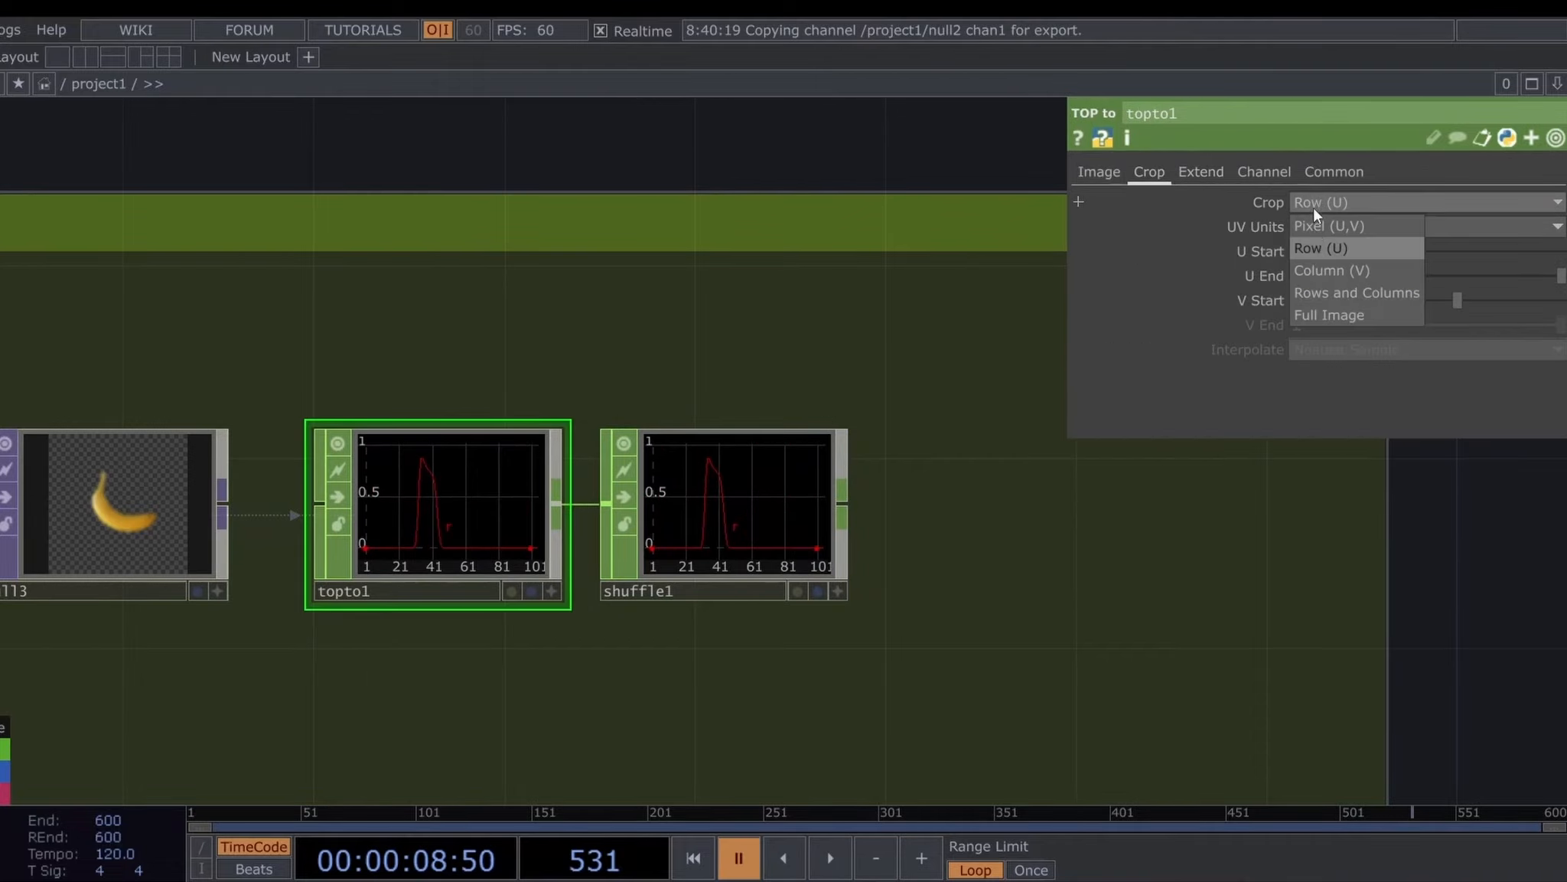
pyautogui.click(1322, 317)
# Play the timeline to examine the topto1 and shuffle1 graphs, pause it, and inspect shuffle1's sample range up close
pyautogui.press('space')
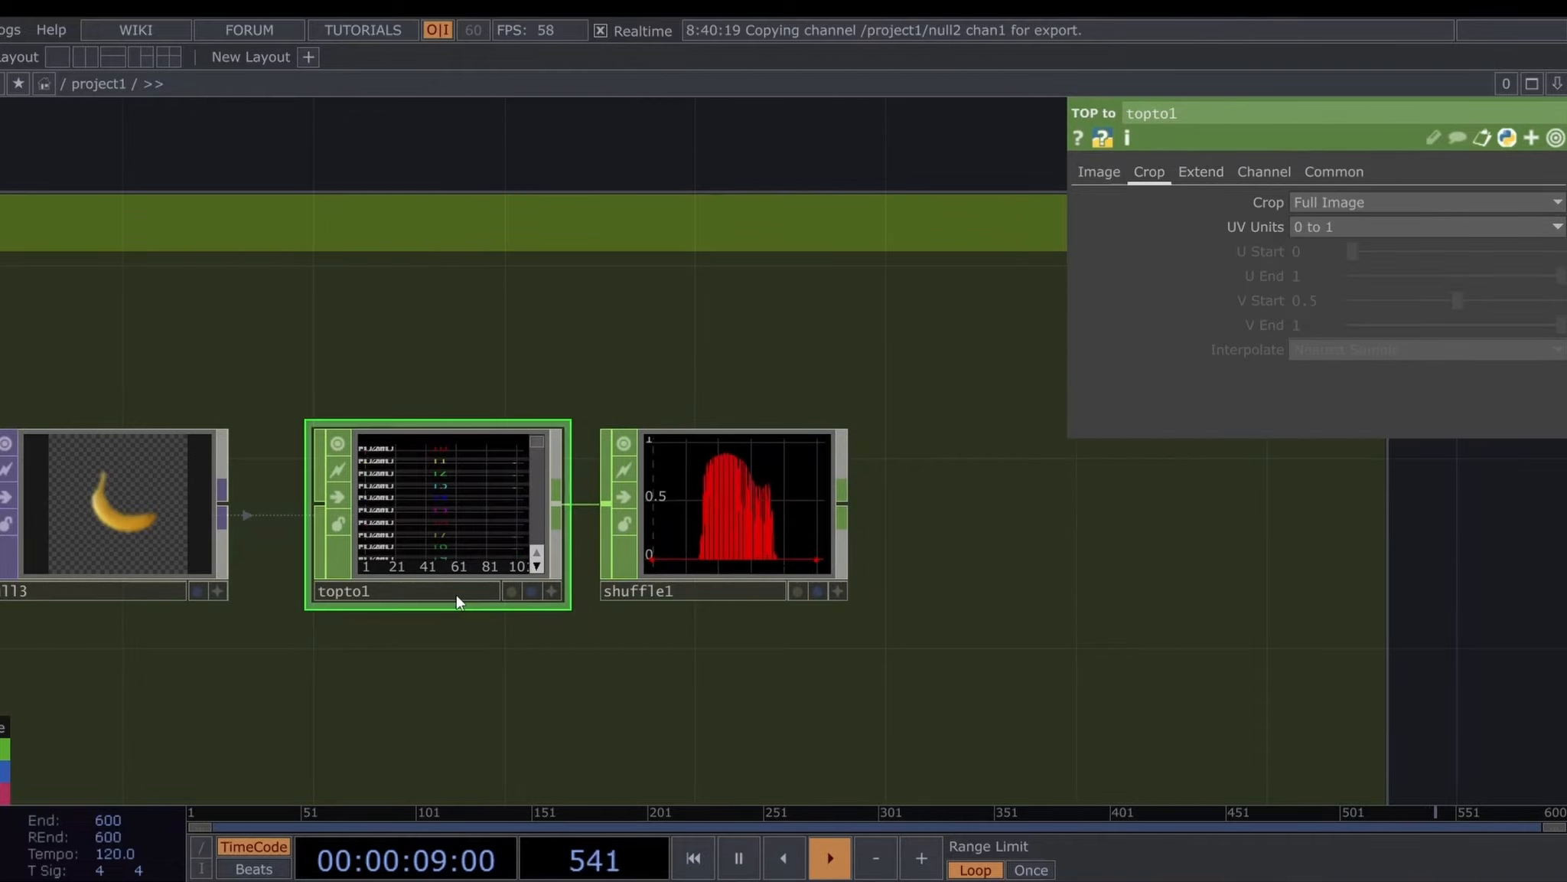
pyautogui.scroll(3, 667, 559)
pyautogui.scroll(-3, 669, 552)
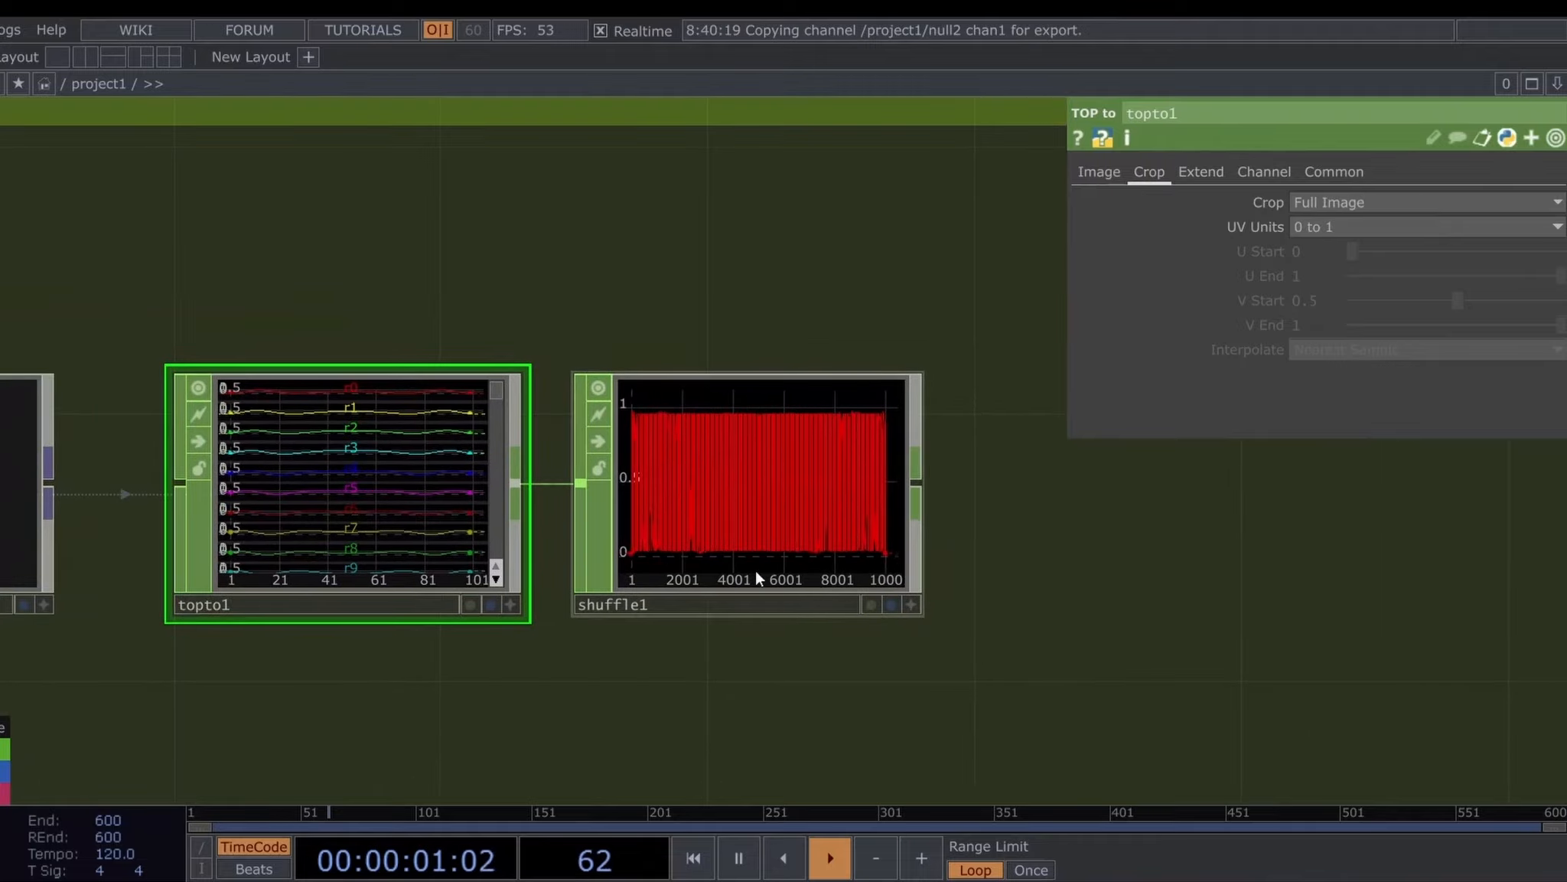
pyautogui.press('space')
pyautogui.moveTo(808, 595); pyautogui.dragTo(563, 590)
pyautogui.click(550, 492)
pyautogui.scroll(-5, 688, 533)
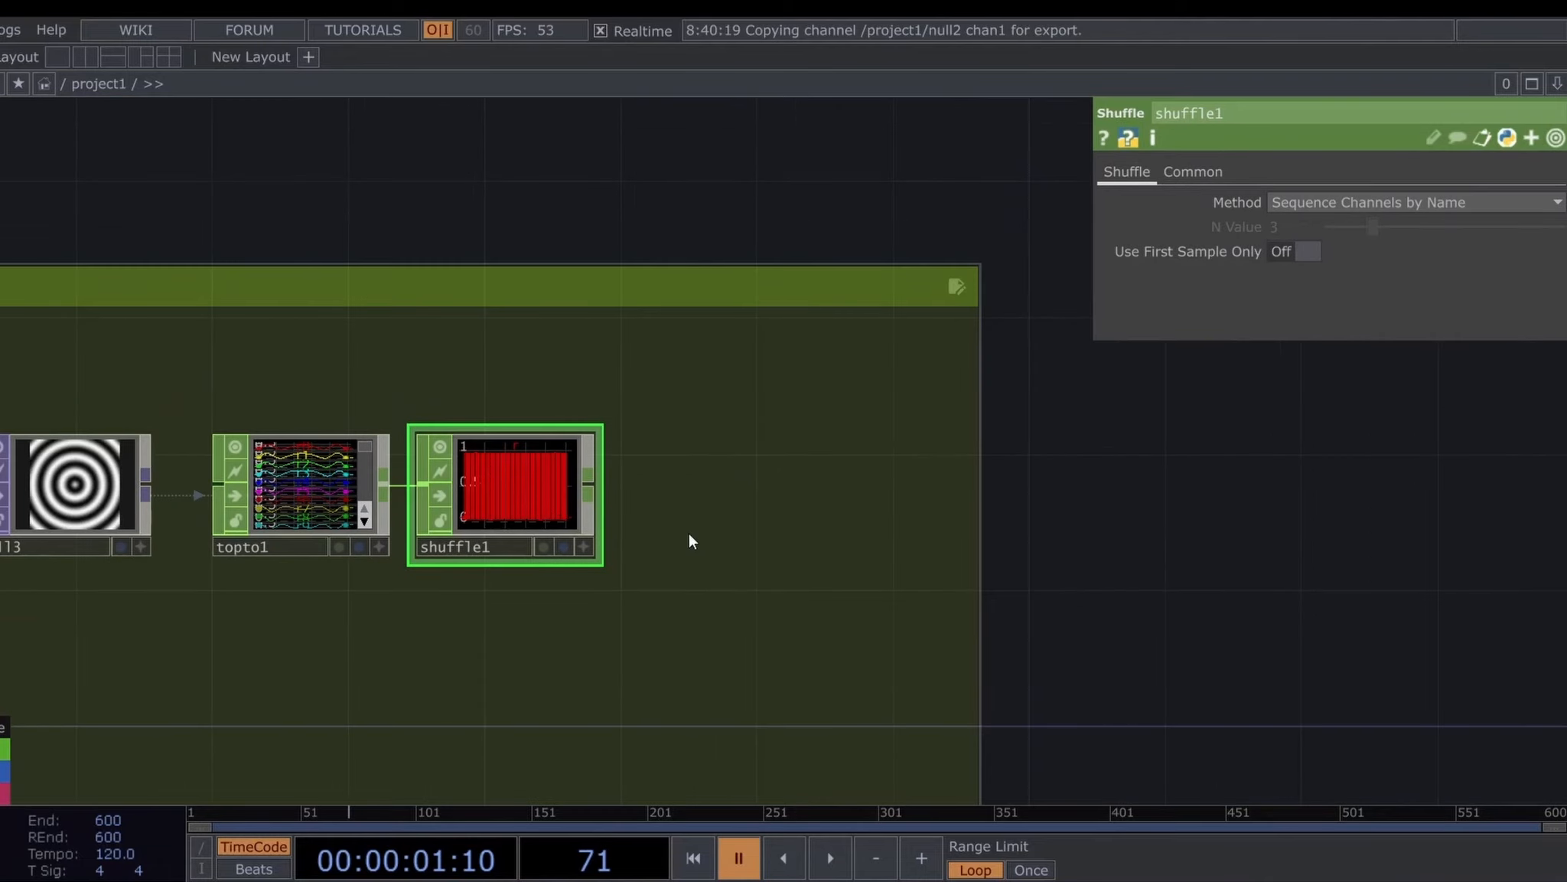
pyautogui.moveTo(753, 545); pyautogui.dragTo(659, 568)
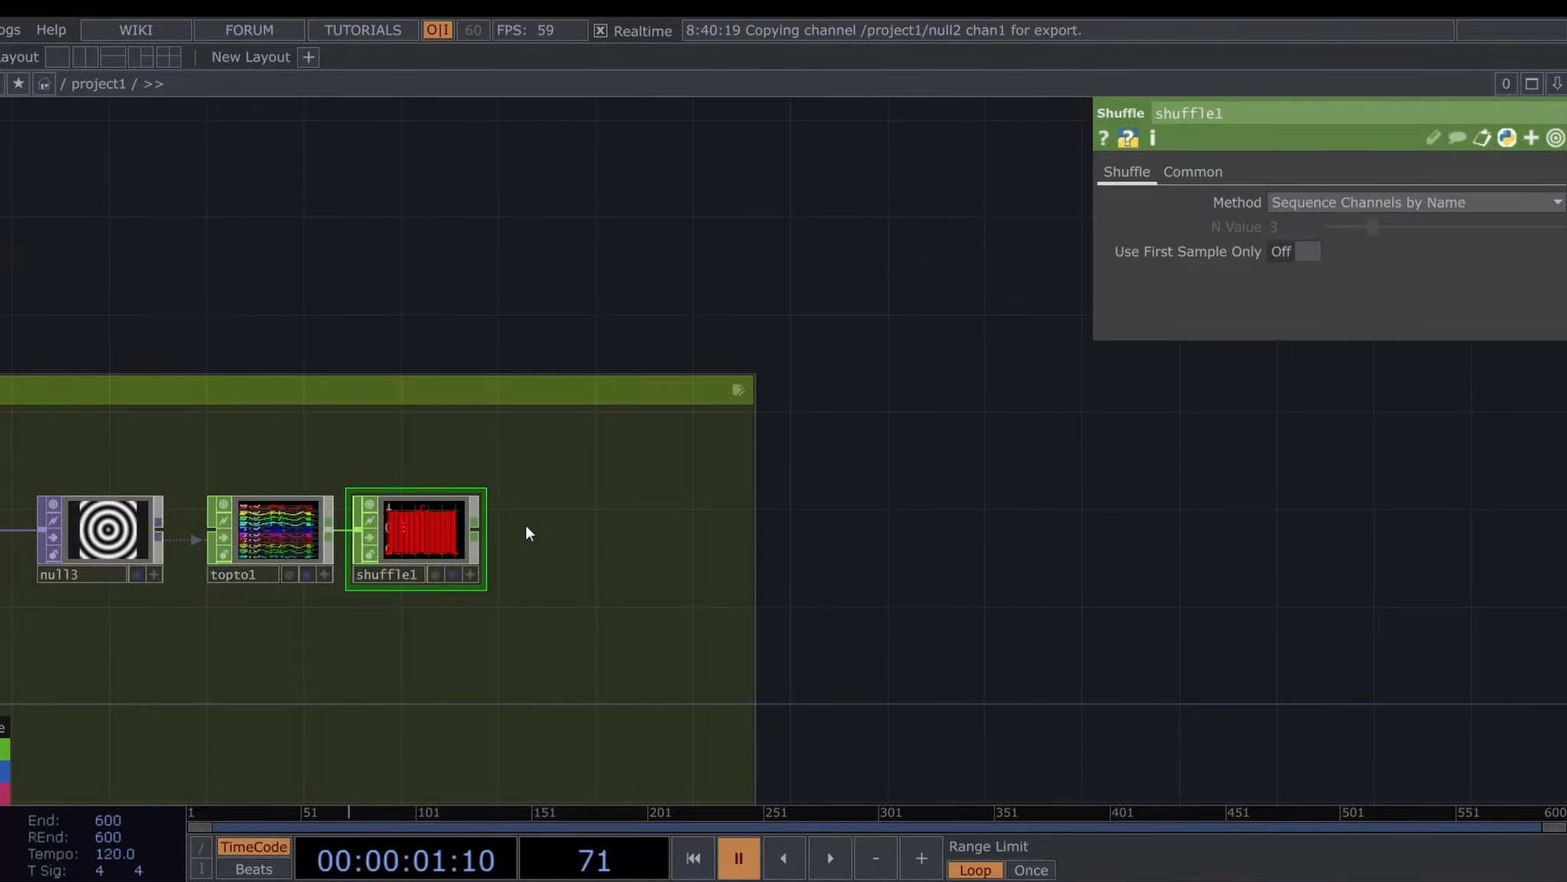
pyautogui.scroll(8, 396, 553)
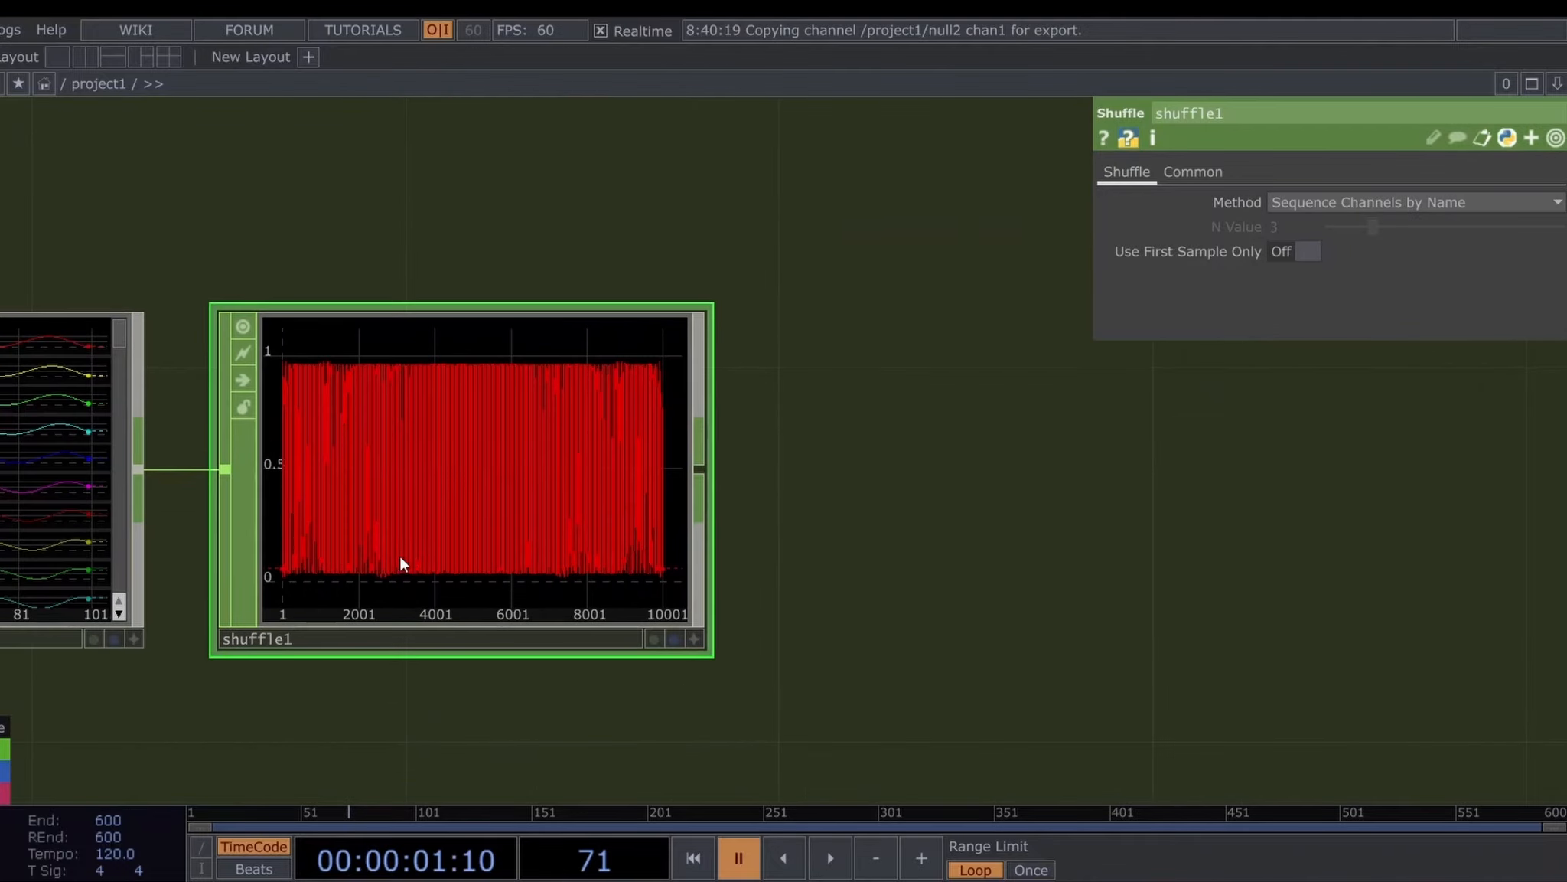
pyautogui.scroll(-6, 410, 550)
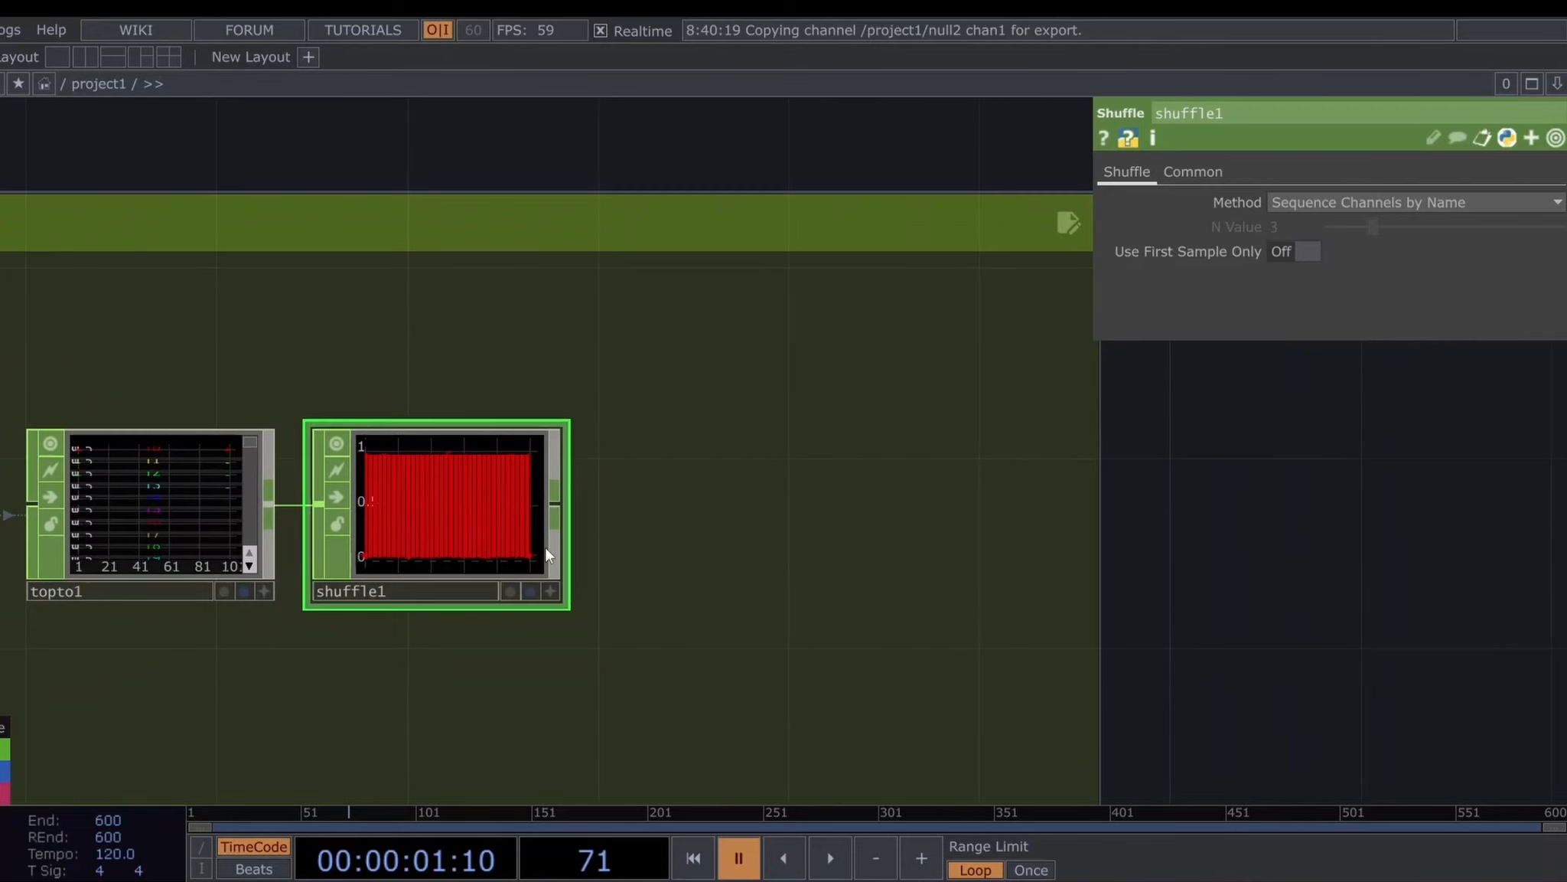
# Add a Null CHOP connected to the output of shuffle1
pyautogui.hotkey('alt', 'n')
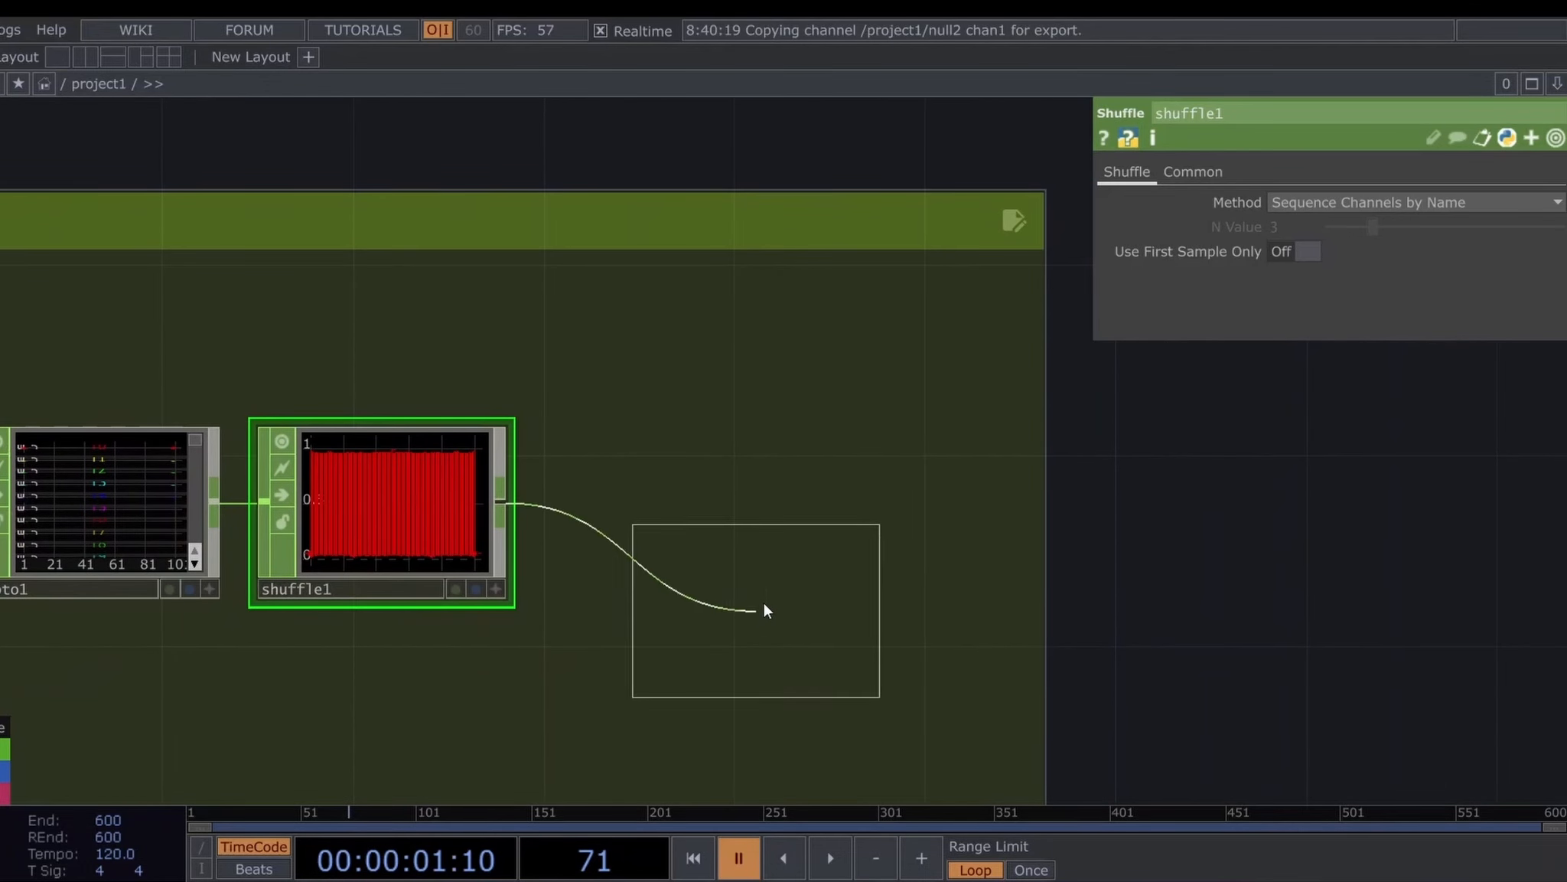
pyautogui.click(716, 510)
pyautogui.moveTo(843, 596); pyautogui.dragTo(567, 602)
pyautogui.click(586, 513)
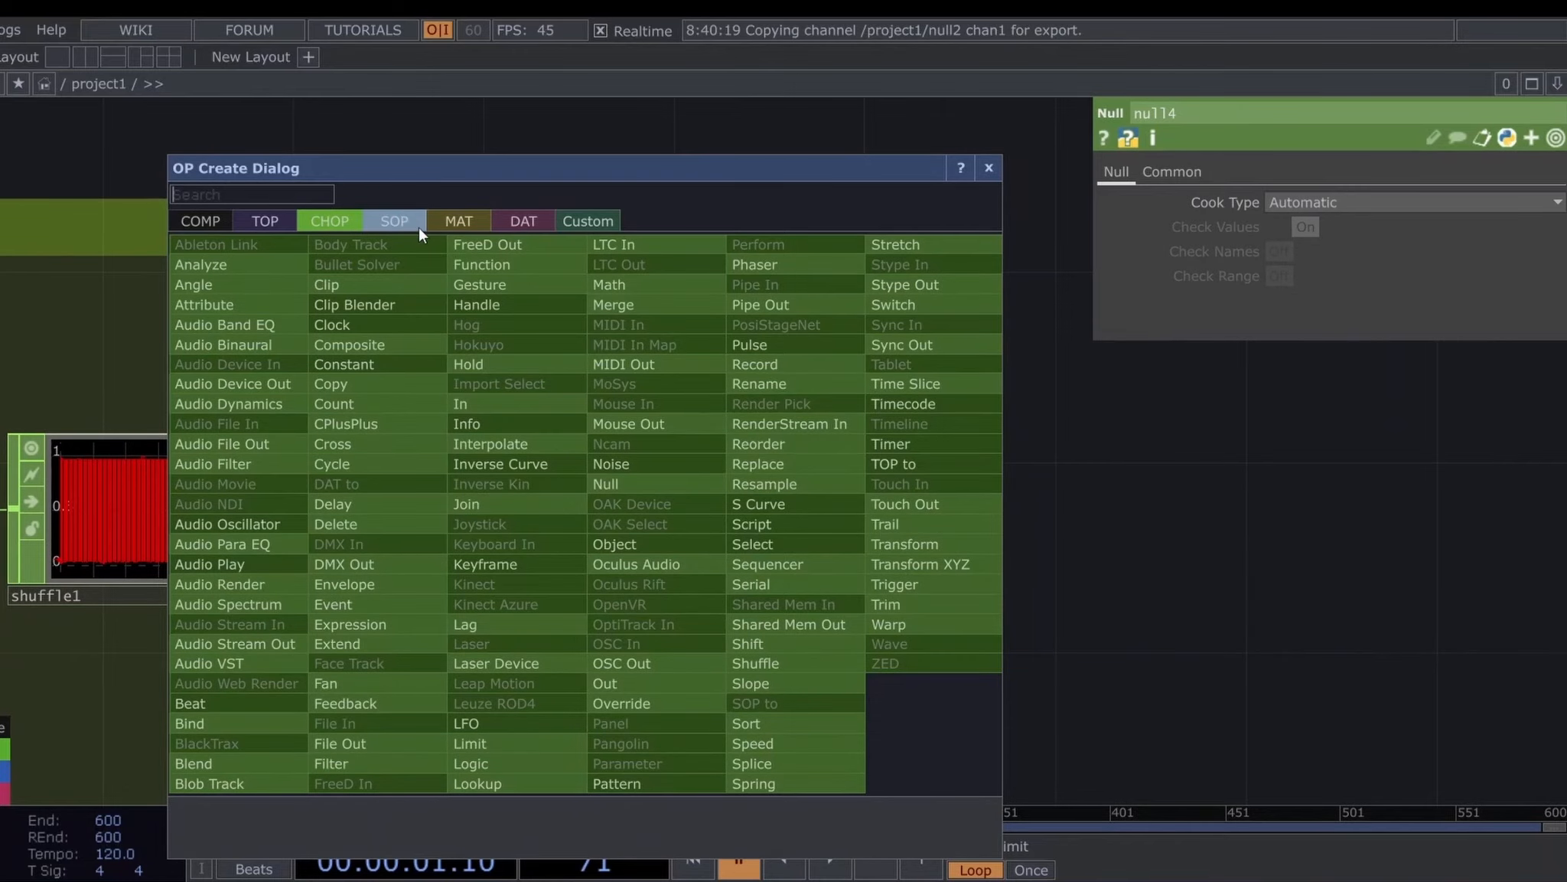
pyautogui.click(988, 168)
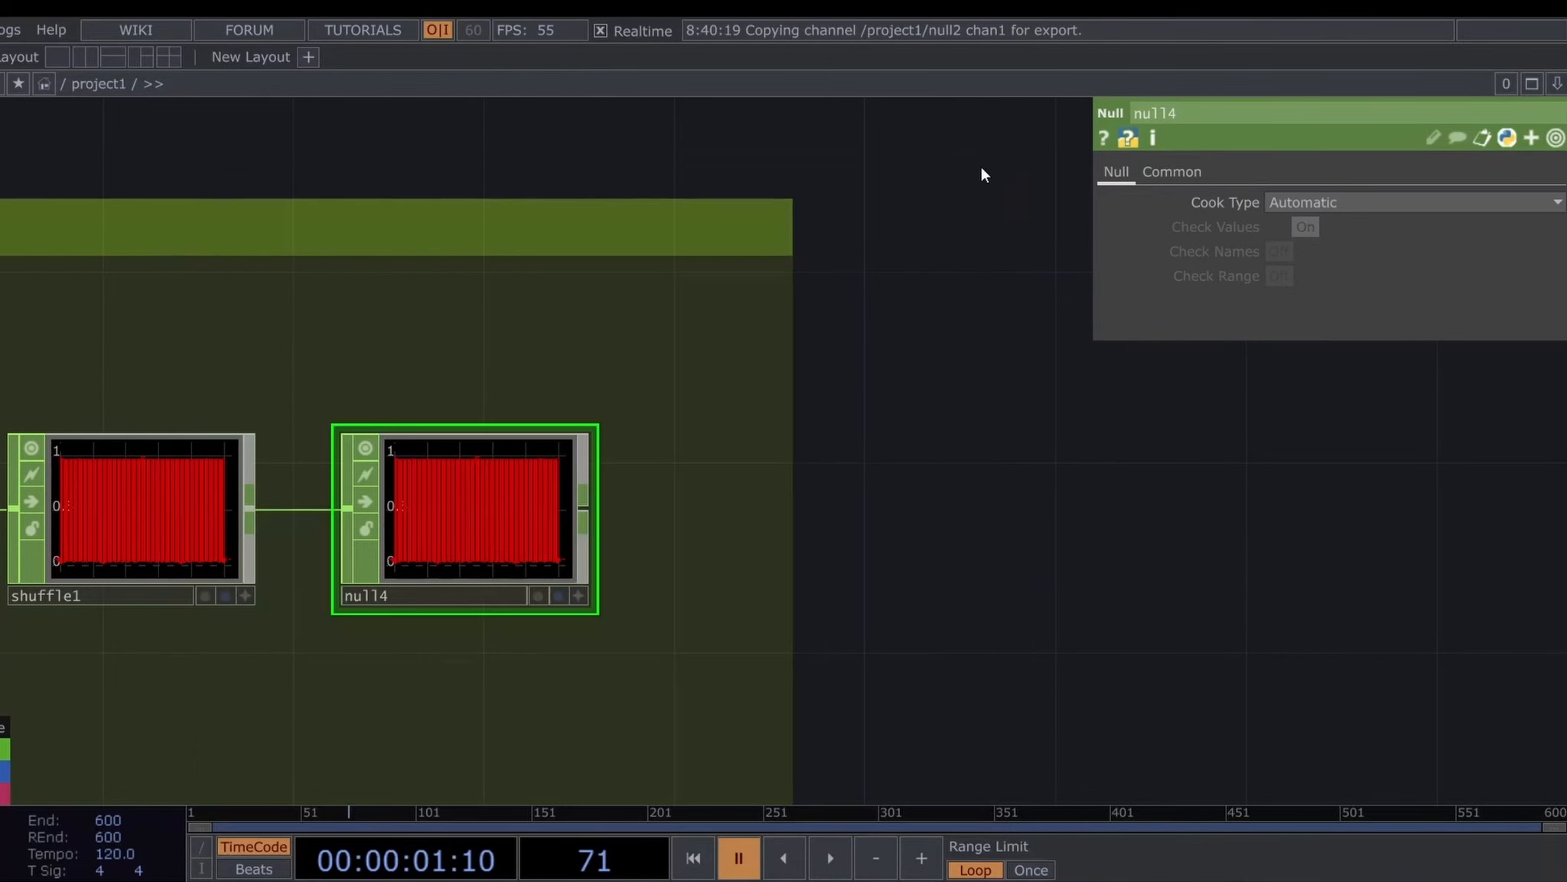
# Add a Geometry COMP to the right of null4 and enter its network containing the default torus
pyautogui.scroll(-4, 737, 413)
pyautogui.moveTo(823, 440); pyautogui.dragTo(761, 421)
pyautogui.press('Tab')
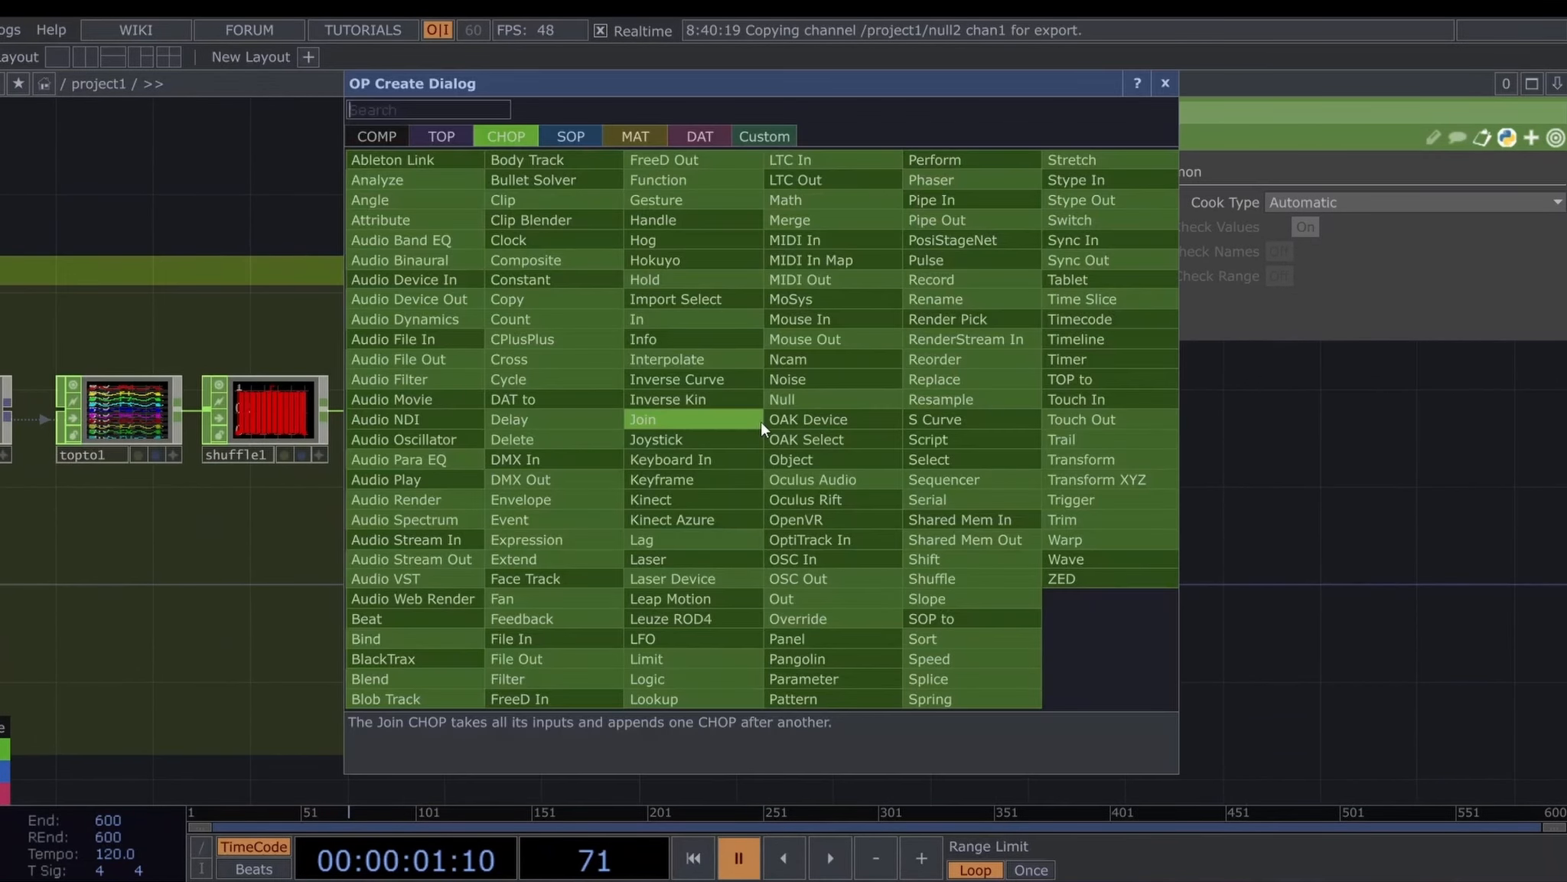
pyautogui.click(573, 134)
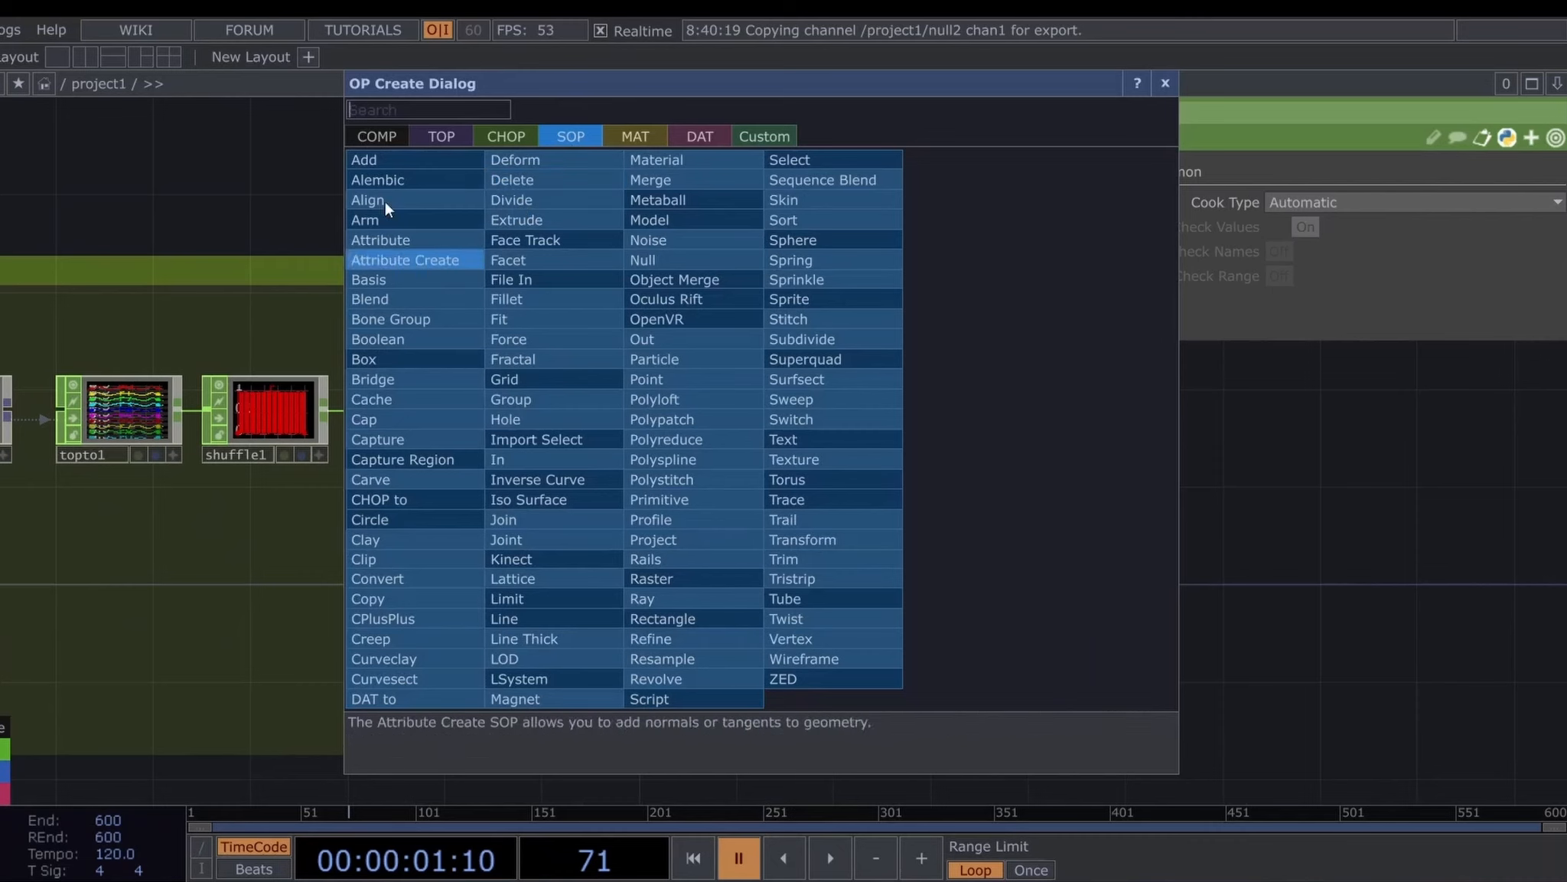
pyautogui.click(379, 137)
pyautogui.click(414, 314)
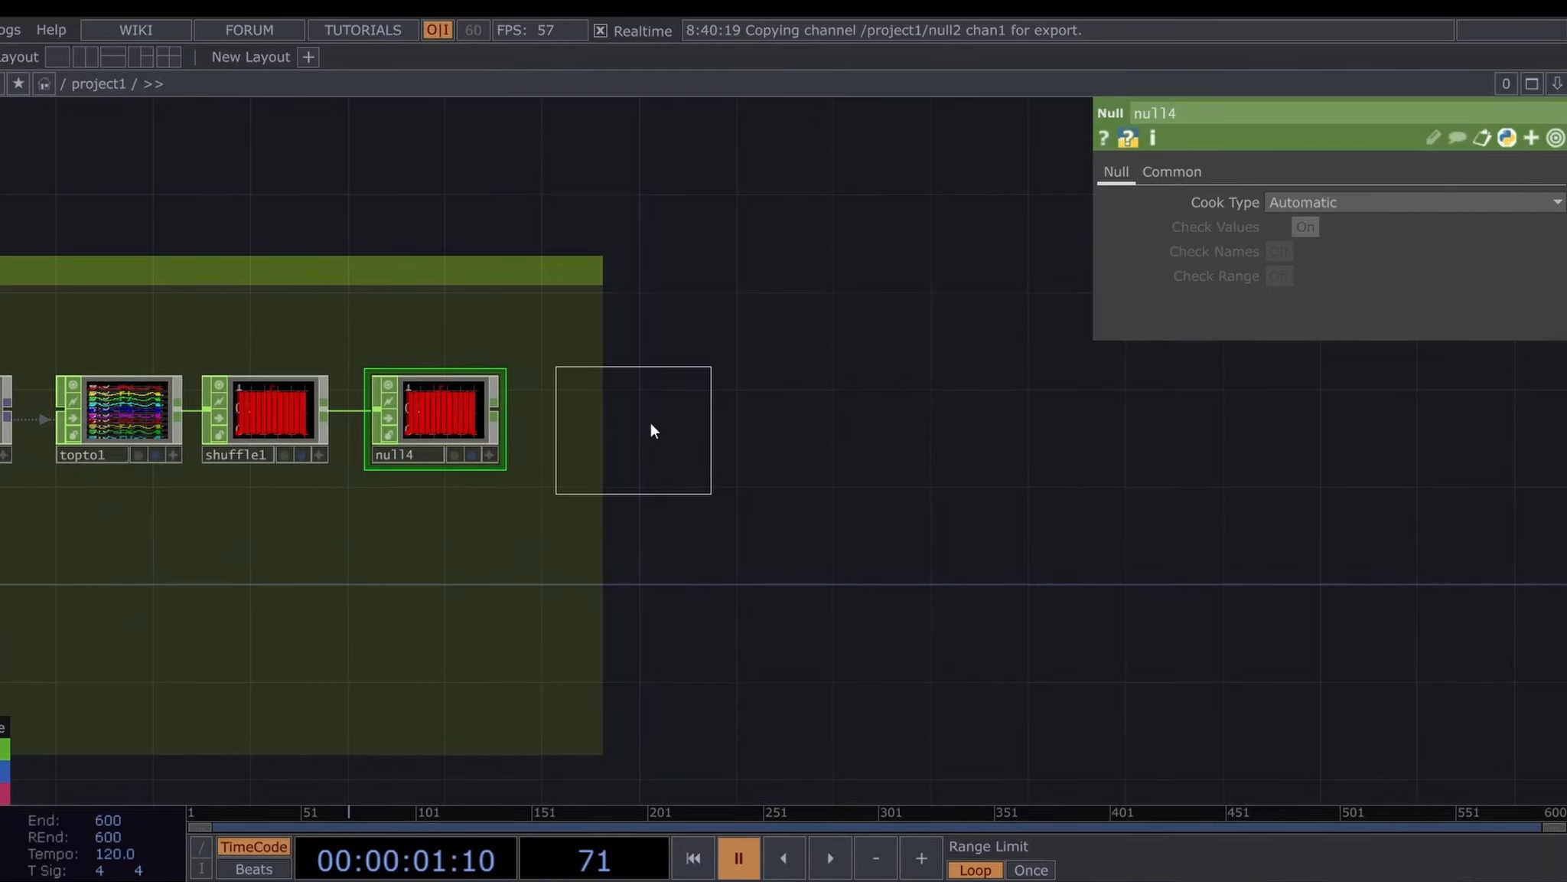
pyautogui.click(731, 406)
pyautogui.scroll(10, 683, 417)
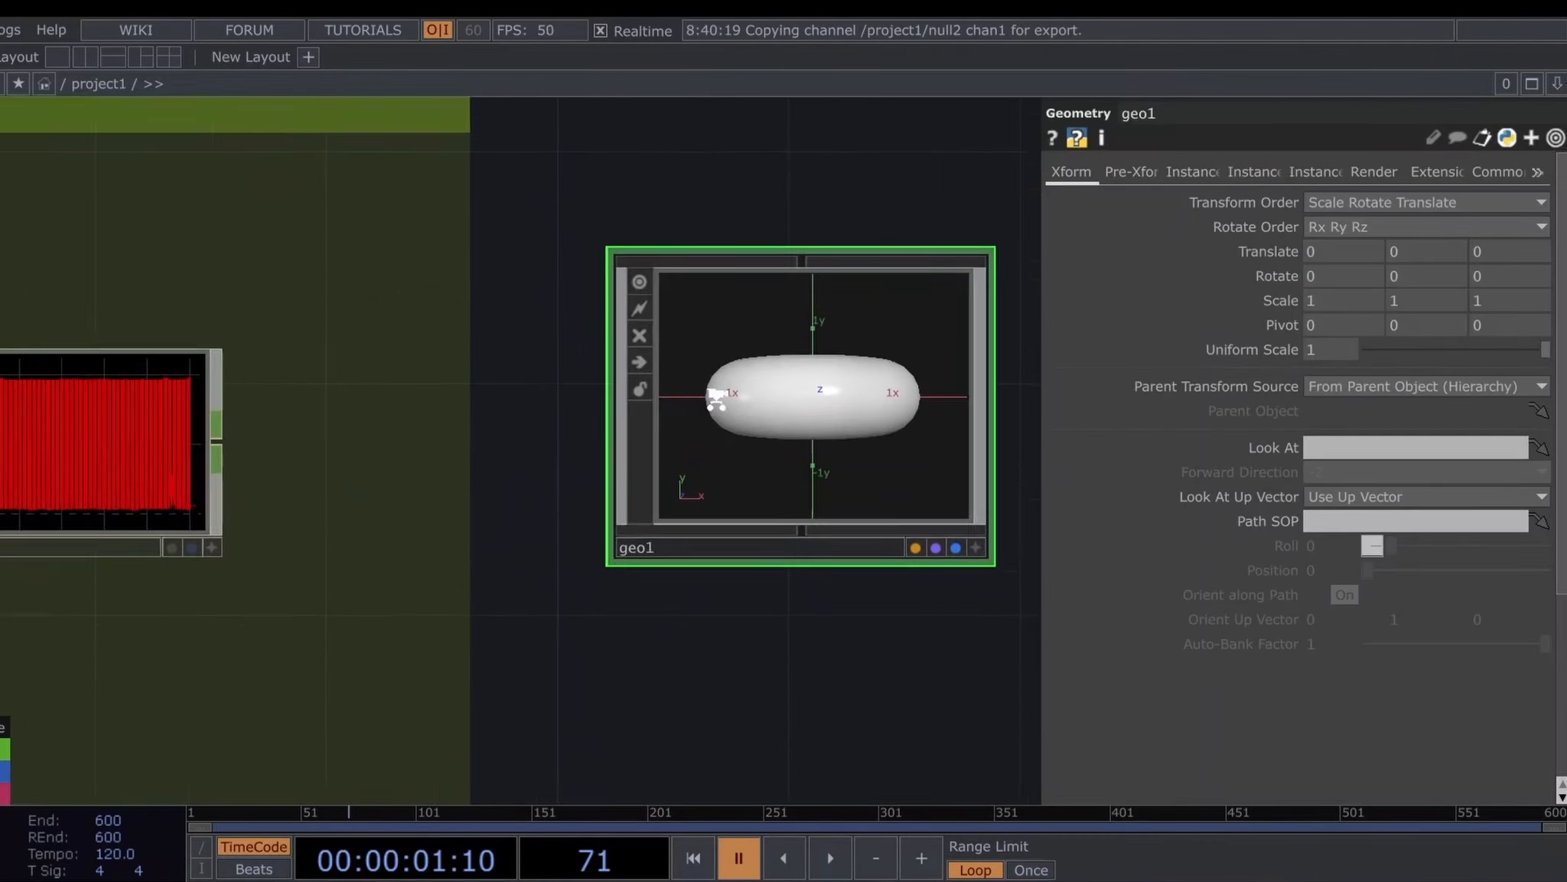
pyautogui.scroll(-5, 435, 276)
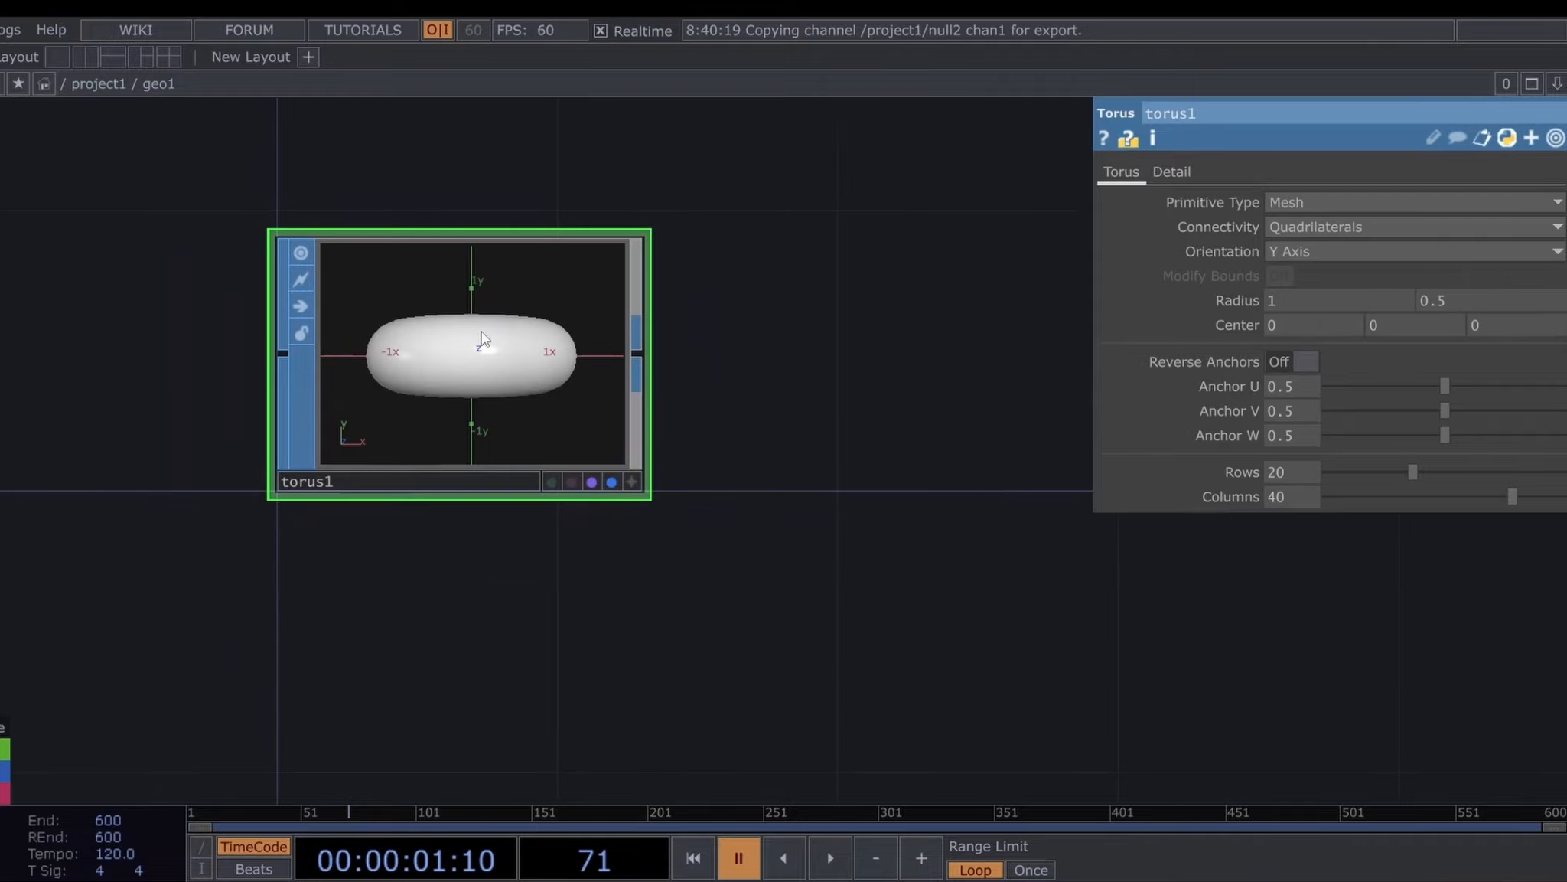
# Replace the default torus in geo1's network with a Grid SOP
pyautogui.press('Delete')
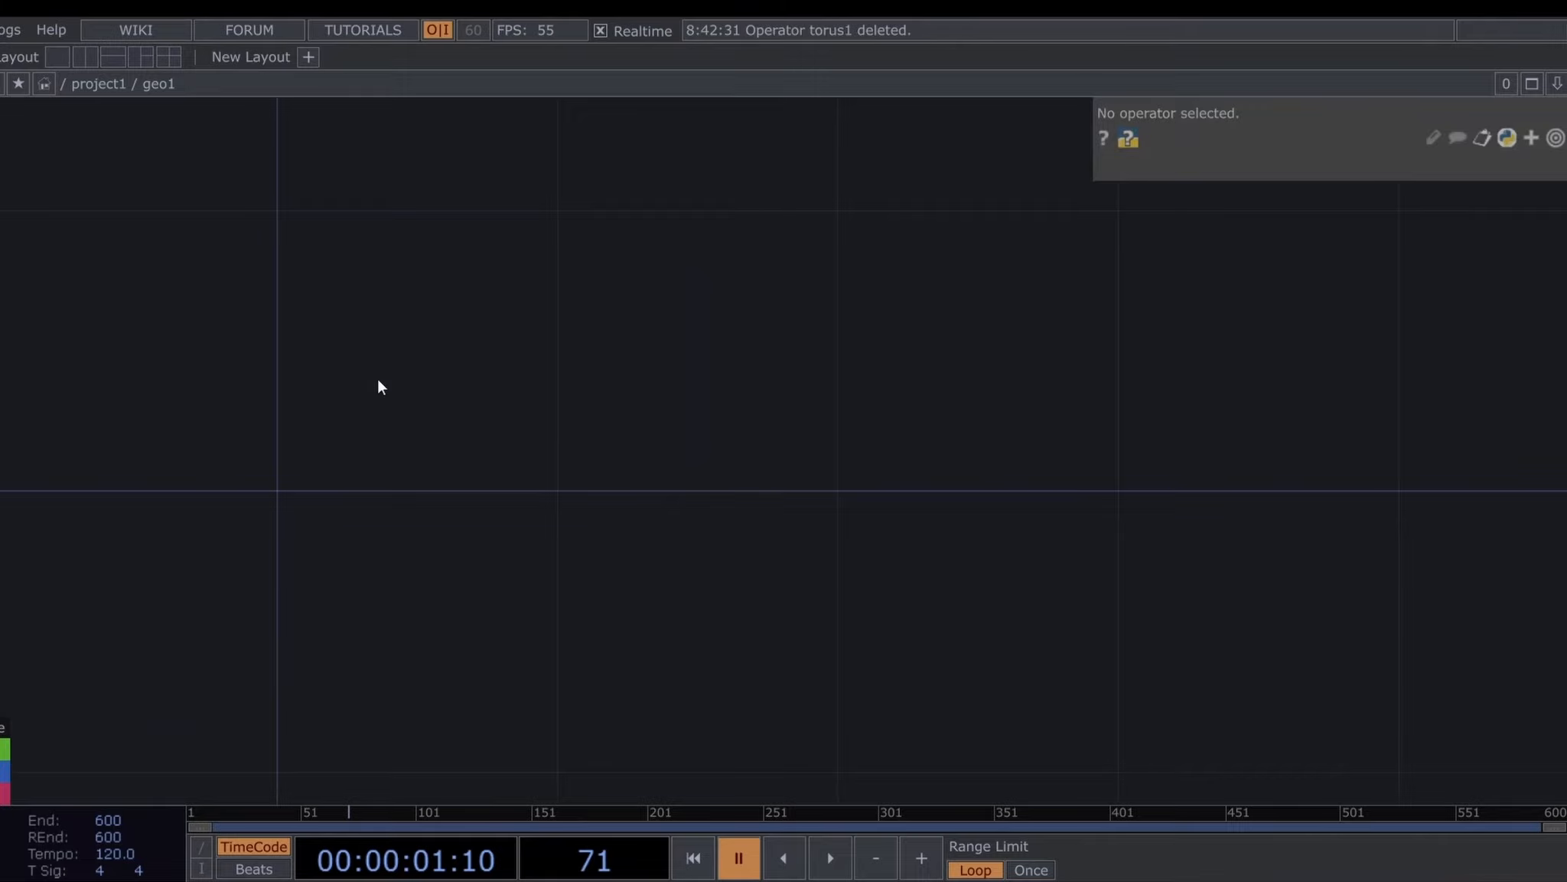
pyautogui.press('Tab')
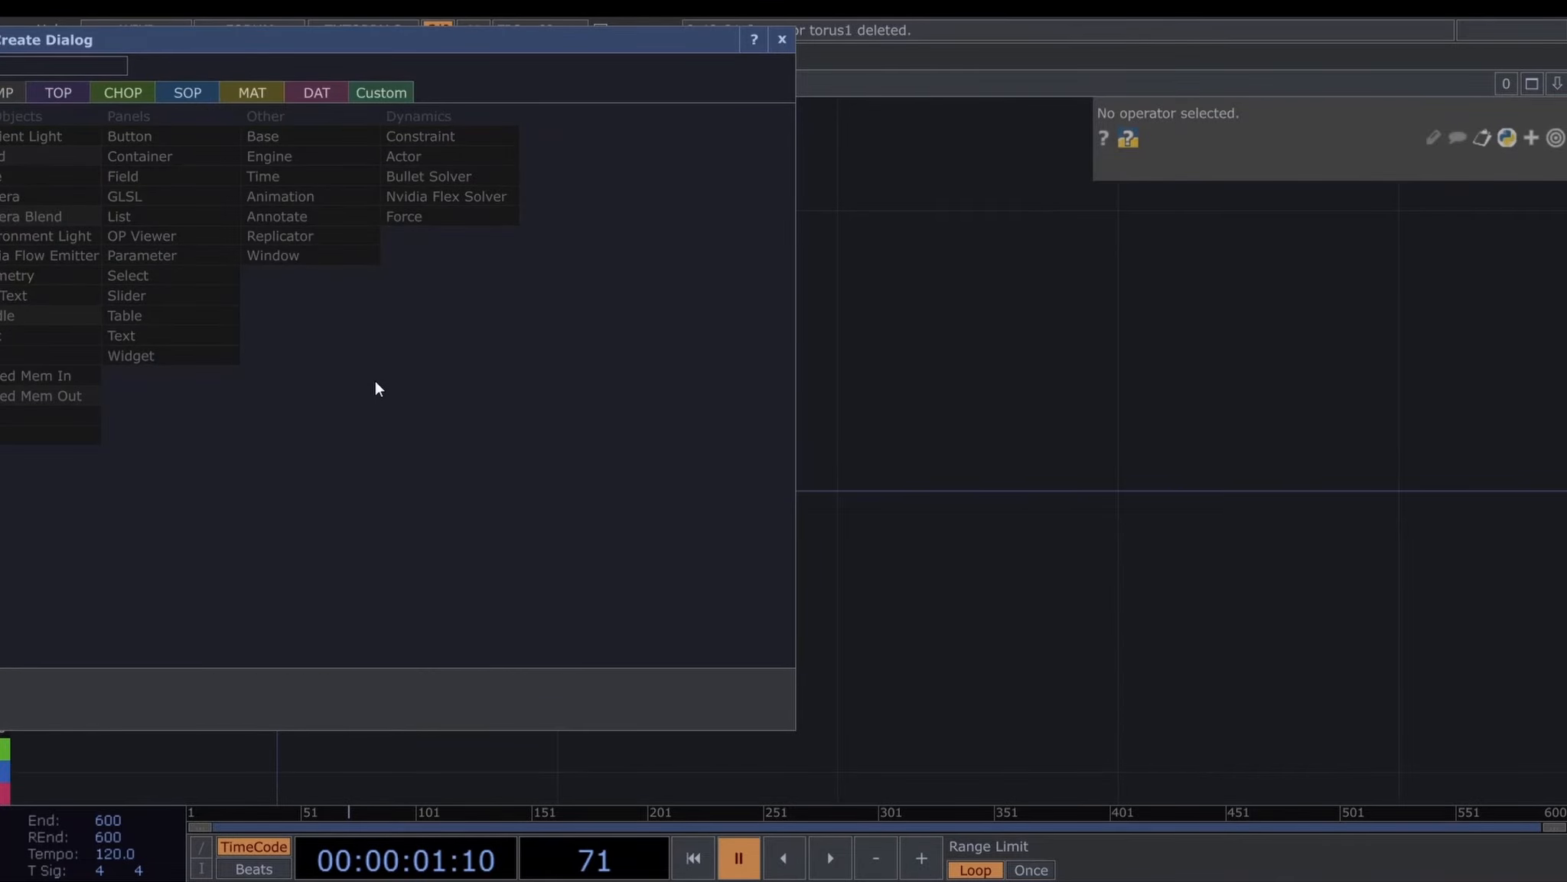
pyautogui.click(172, 92)
pyautogui.click(176, 328)
pyautogui.click(337, 352)
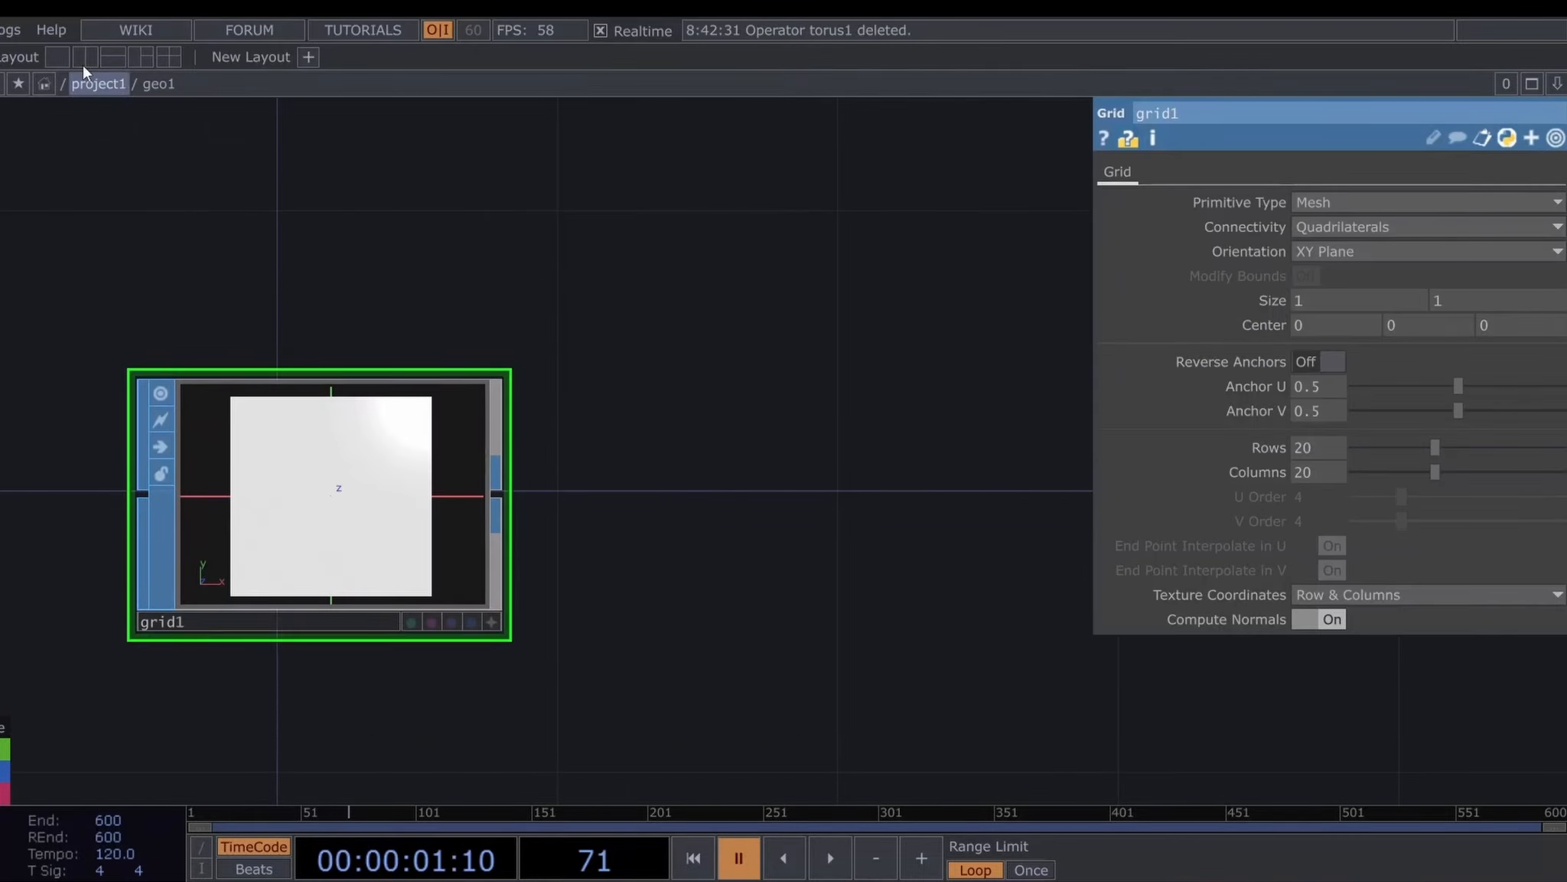
# Split the workspace into two side-by-side panes, with grid1 in one and the parent project1 network around constant1 in the other
pyautogui.click(90, 54)
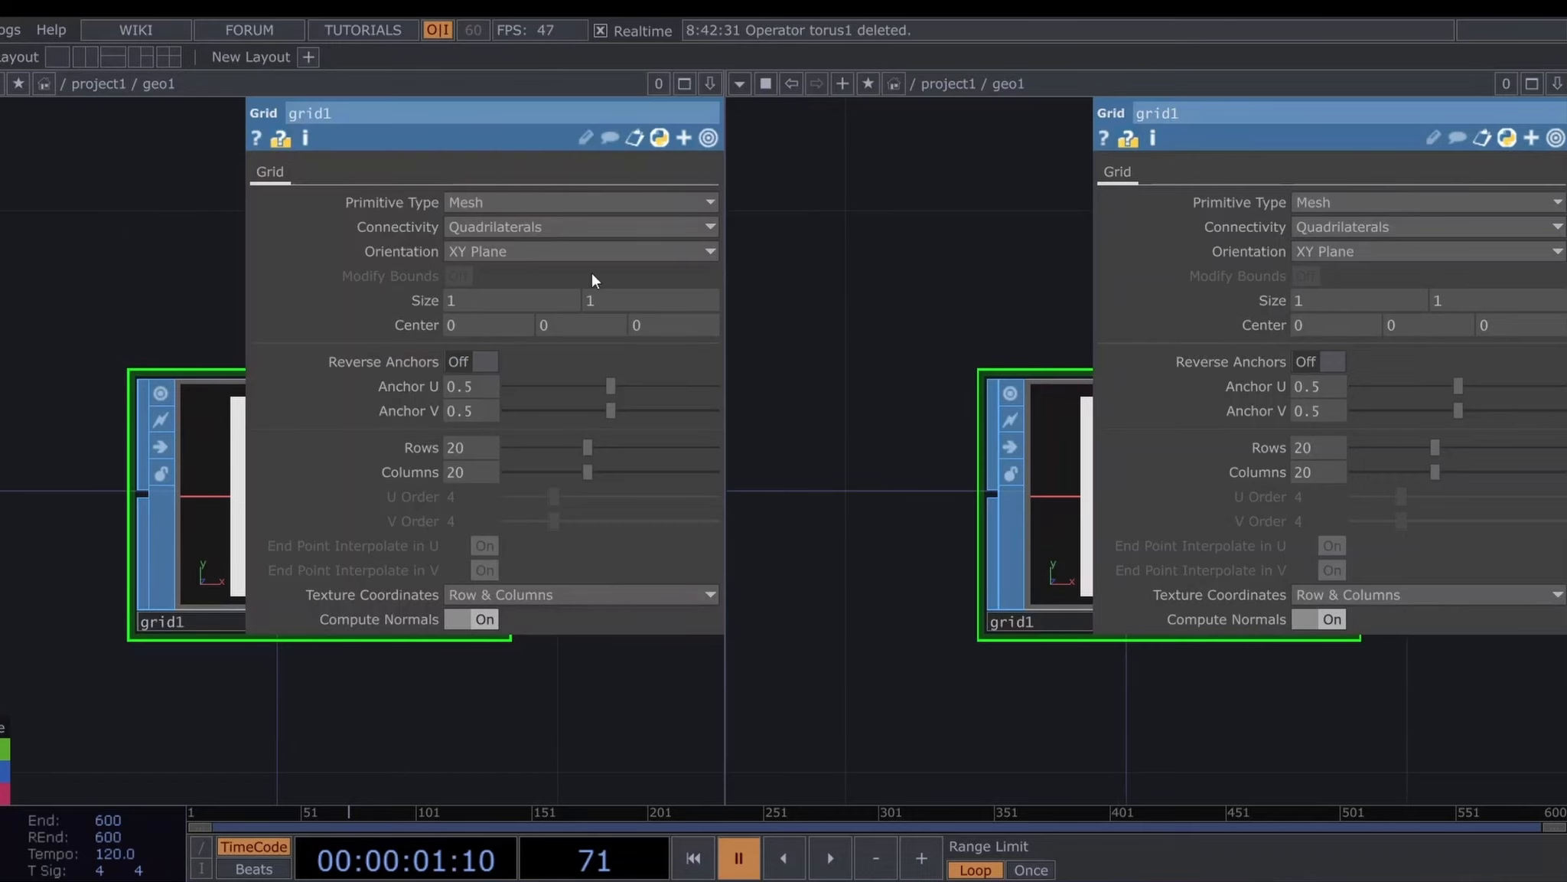
pyautogui.scroll(-5, 861, 306)
pyautogui.scroll(-3, 861, 306)
pyautogui.moveTo(979, 499)
pyautogui.mouseDown()
pyautogui.moveTo(1021, 518)
pyautogui.moveTo(1185, 508)
pyautogui.mouseUp()
pyautogui.scroll(-4, 972, 481)
pyautogui.moveTo(890, 586); pyautogui.dragTo(1030, 584)
pyautogui.moveTo(248, 701); pyautogui.dragTo(0, 669)
pyautogui.scroll(6, 882, 559)
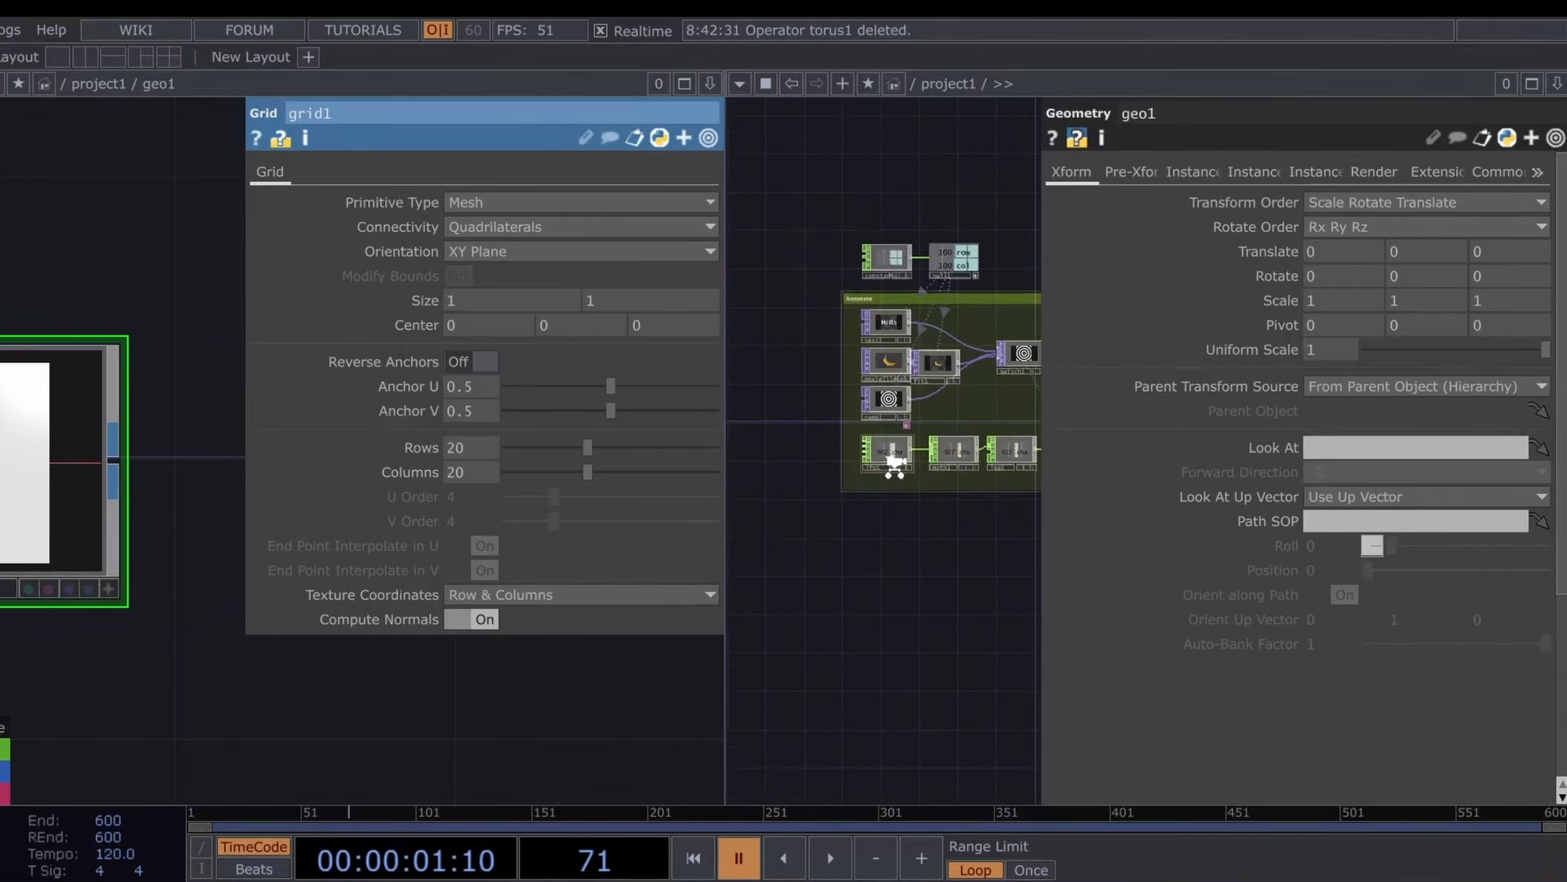
pyautogui.scroll(8, 842, 242)
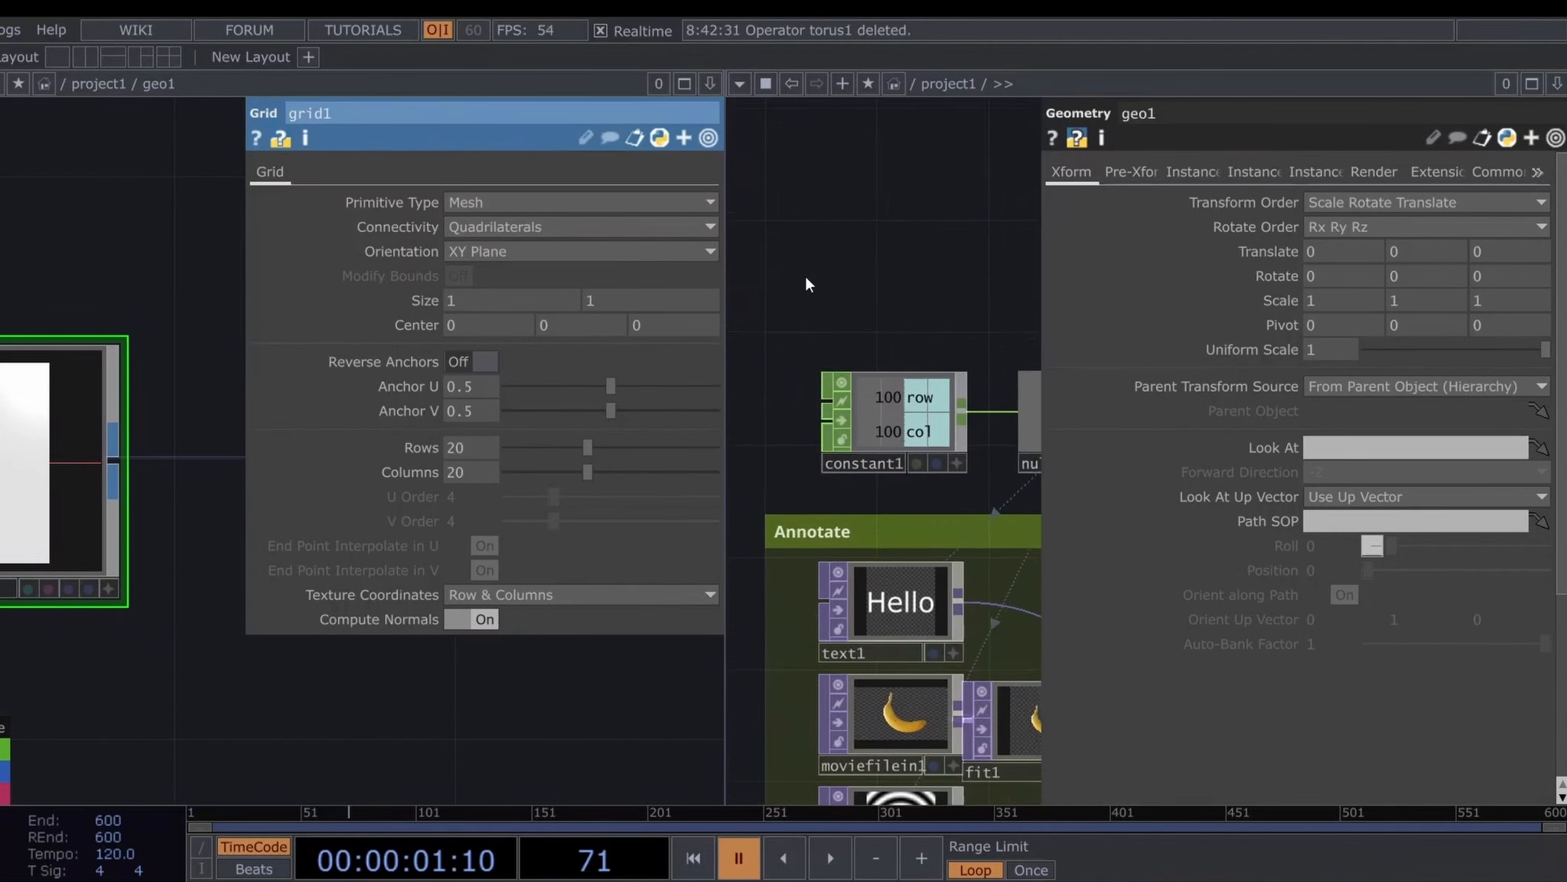
# Link grid1's Rows to null1's row channel and its Columns to null1's col channel
pyautogui.scroll(-3, 847, 242)
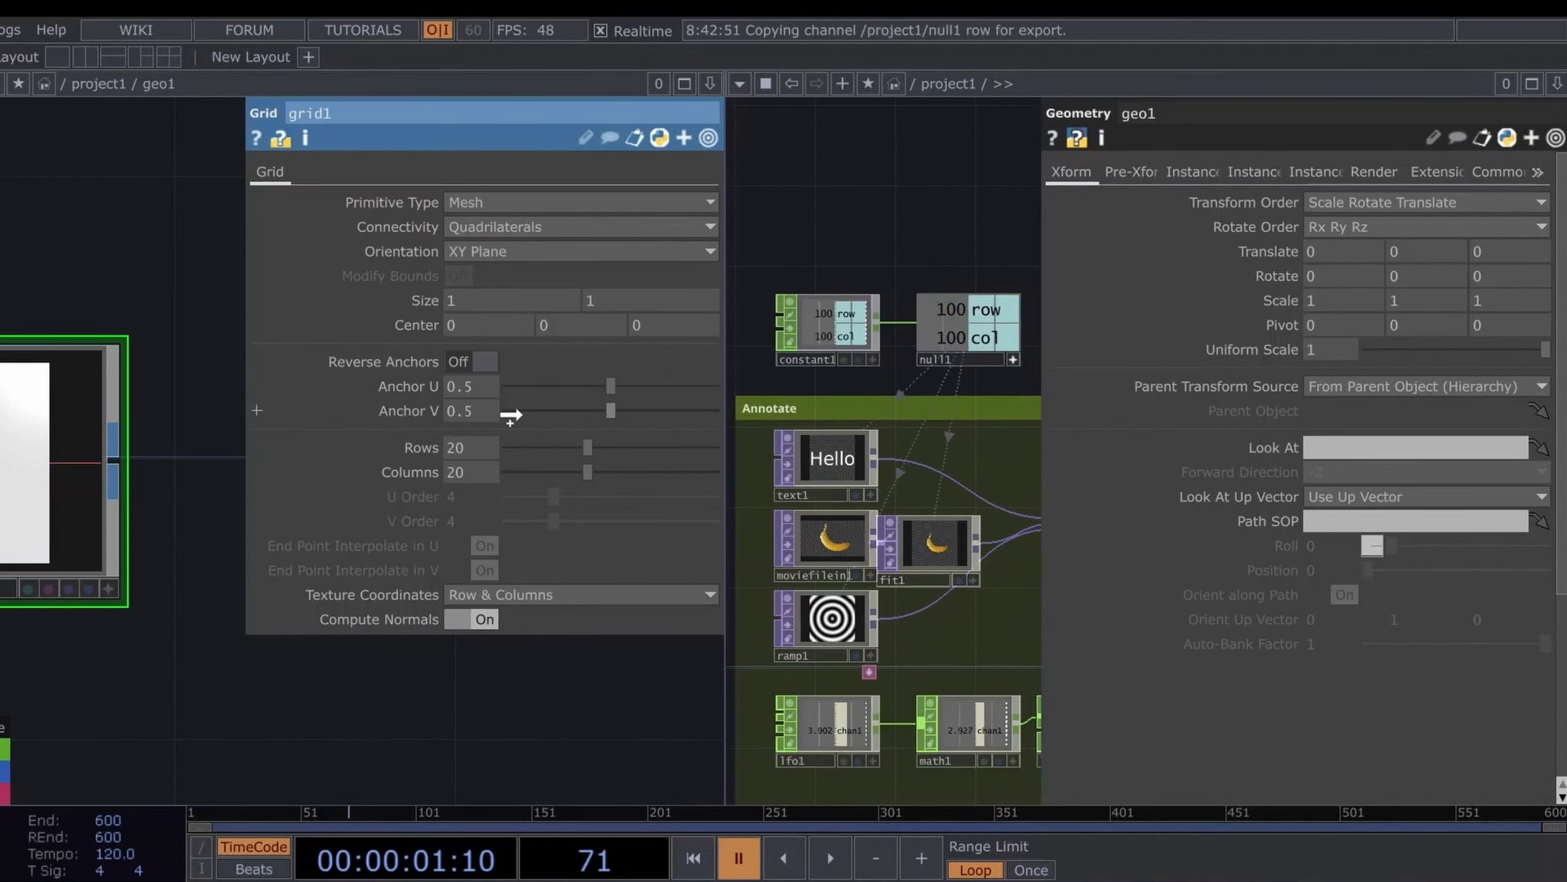
pyautogui.moveTo(469, 437); pyautogui.dragTo(470, 438)
pyautogui.click(487, 438)
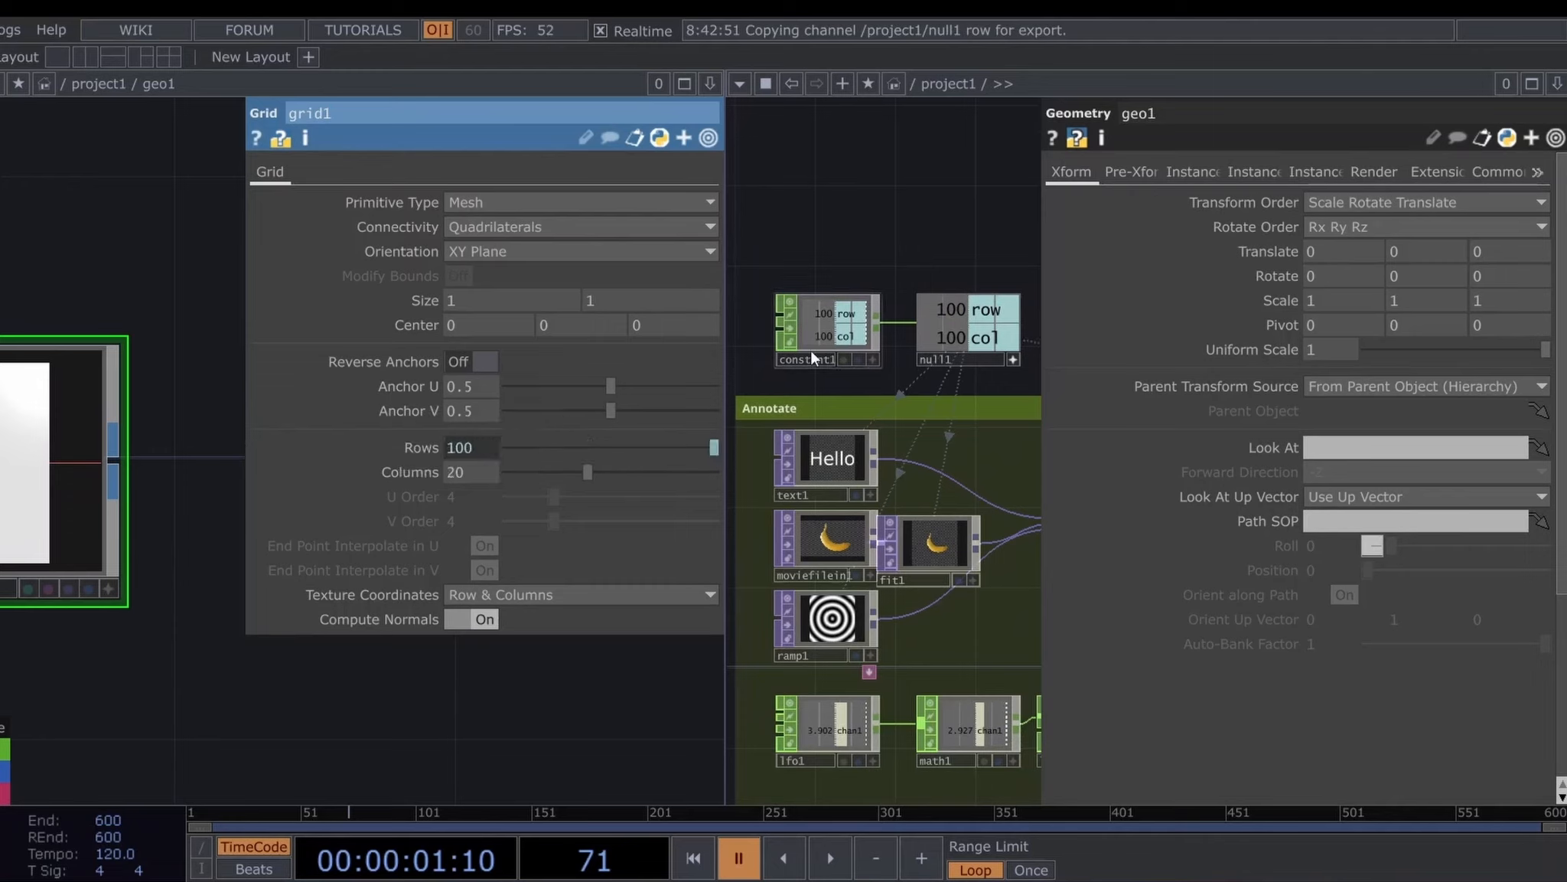
pyautogui.moveTo(963, 338); pyautogui.dragTo(472, 463)
pyautogui.click(478, 458)
# Close the pane showing the project1 network so only geo1's network remains
pyautogui.scroll(-3, 826, 285)
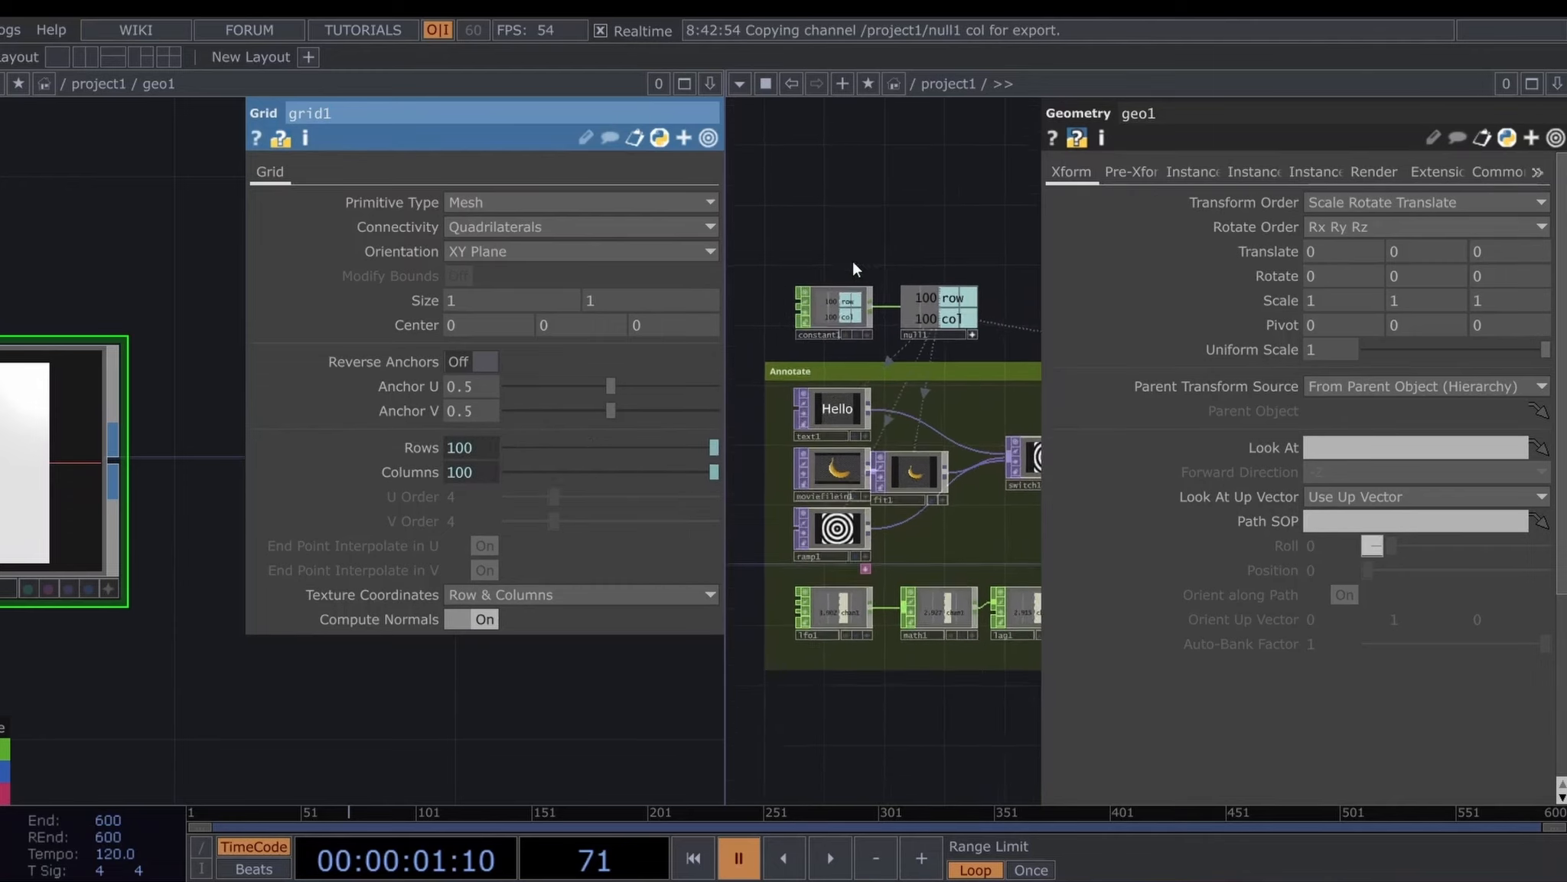
pyautogui.scroll(-4, 854, 548)
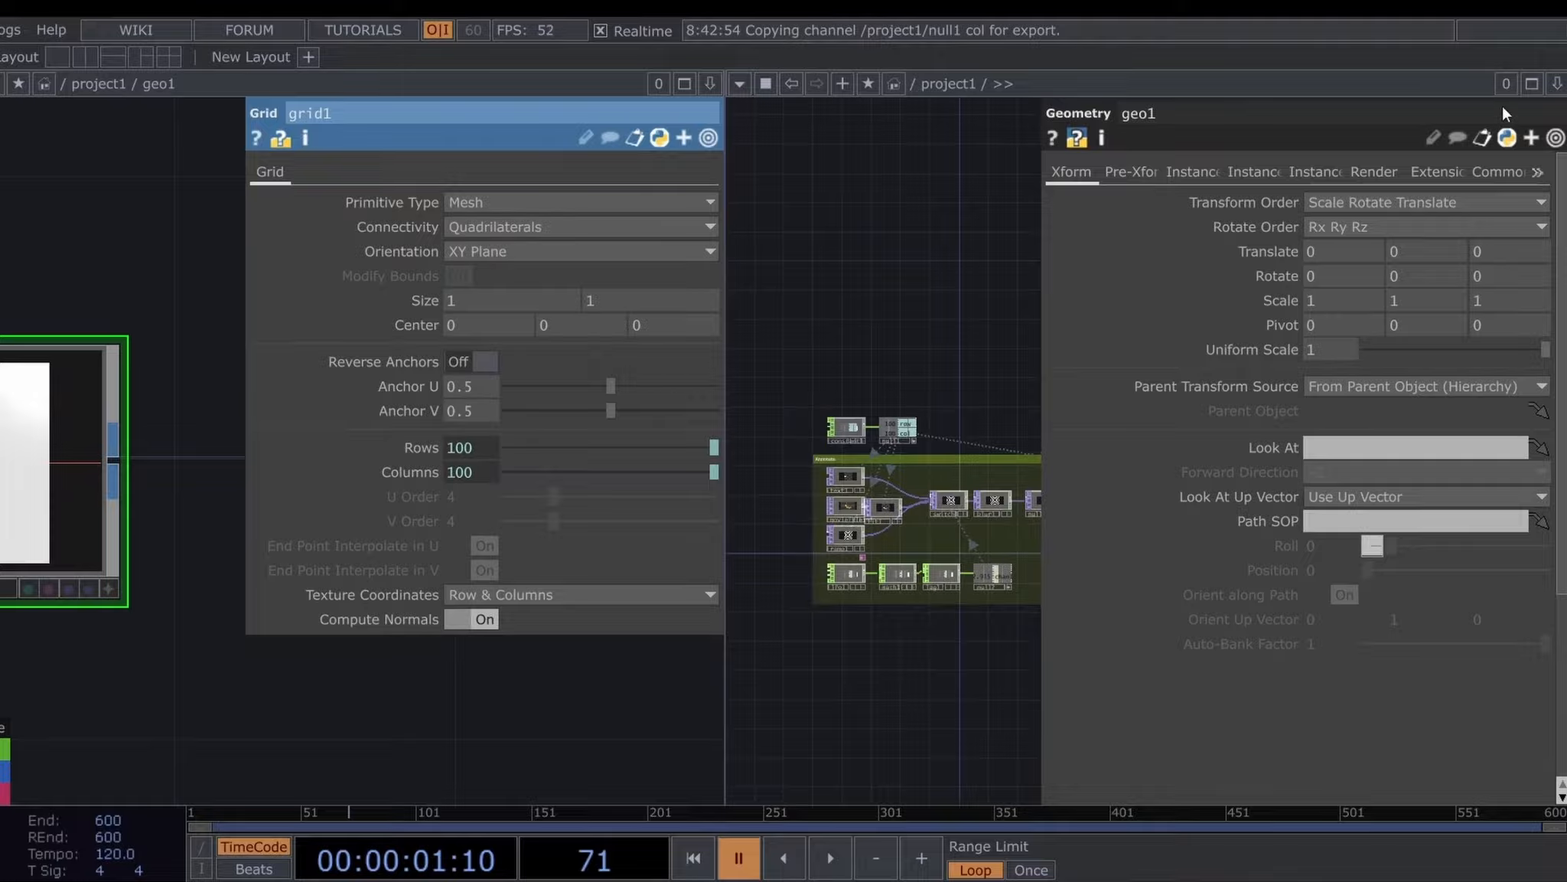
pyautogui.click(1560, 85)
pyautogui.click(1370, 242)
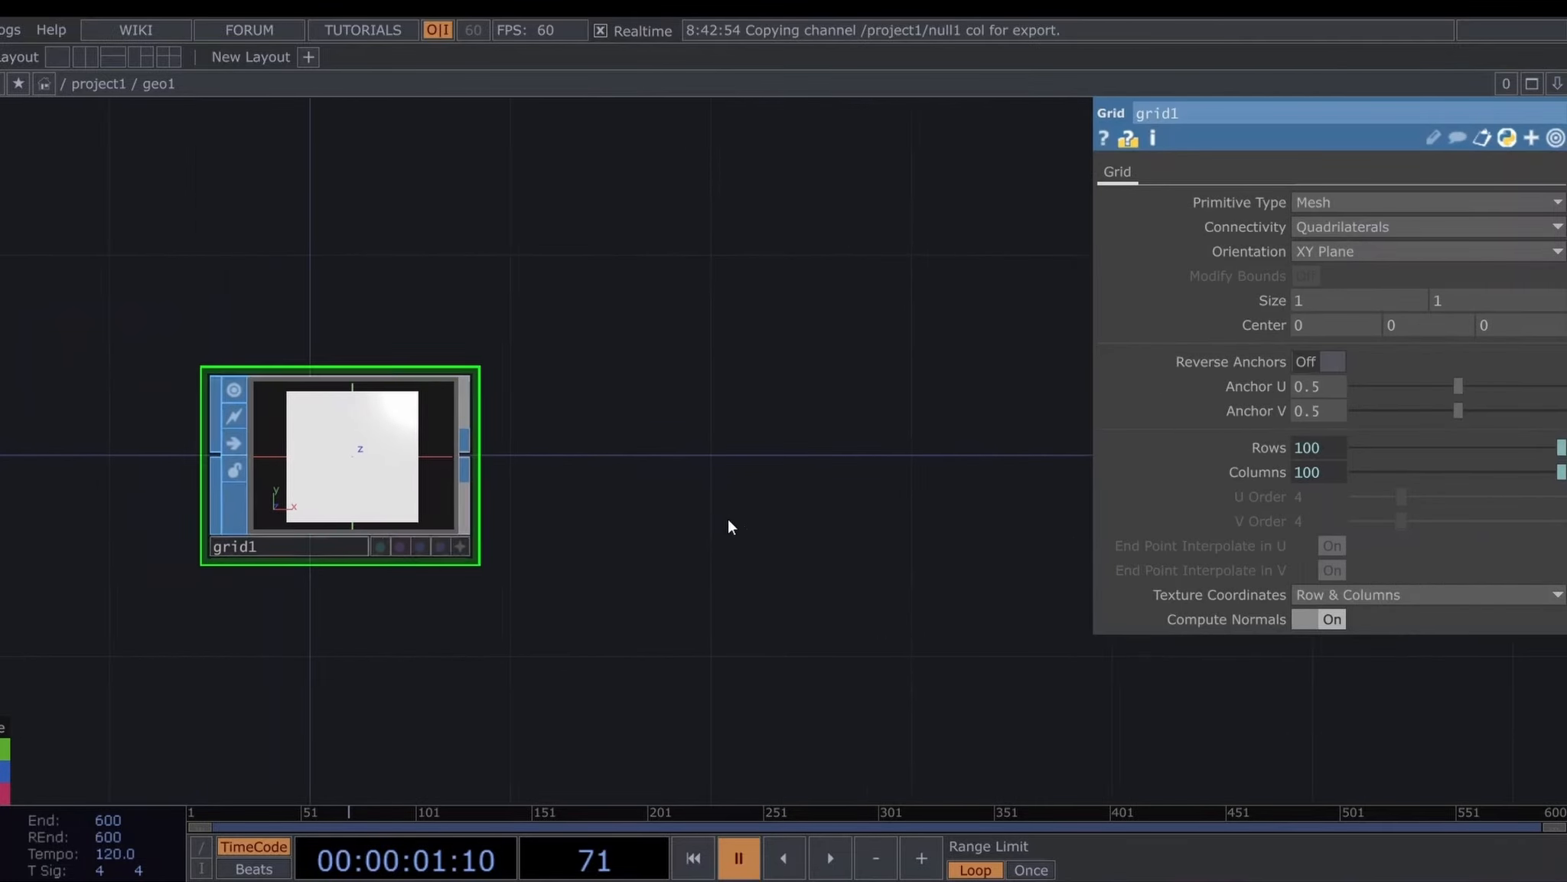
# Add a Null SOP connected to grid1's output
pyautogui.scroll(4, 871, 416)
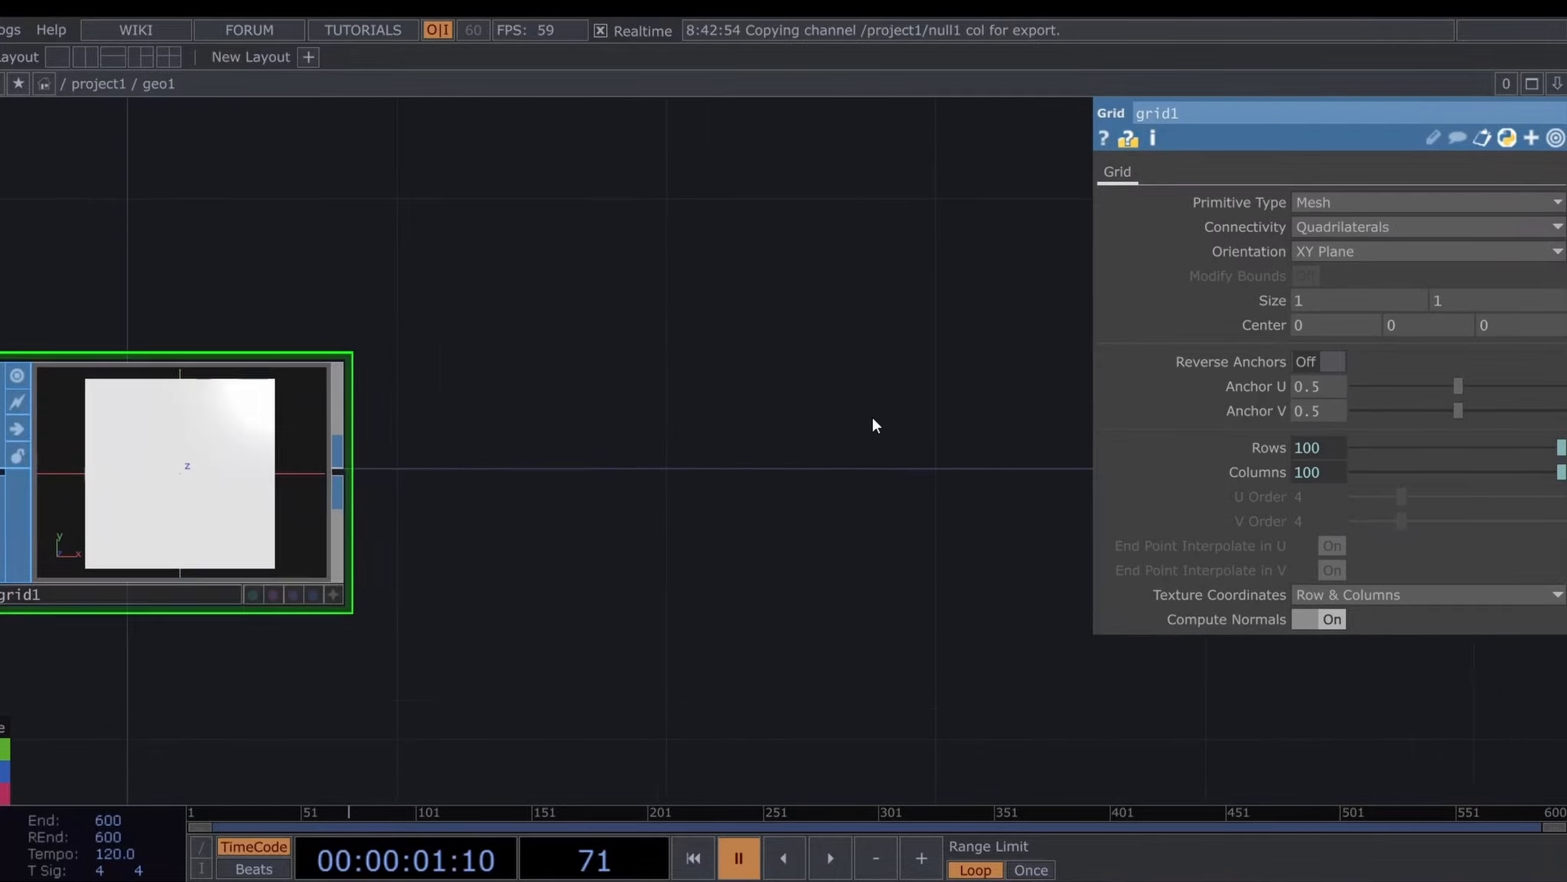
pyautogui.scroll(-5, 871, 416)
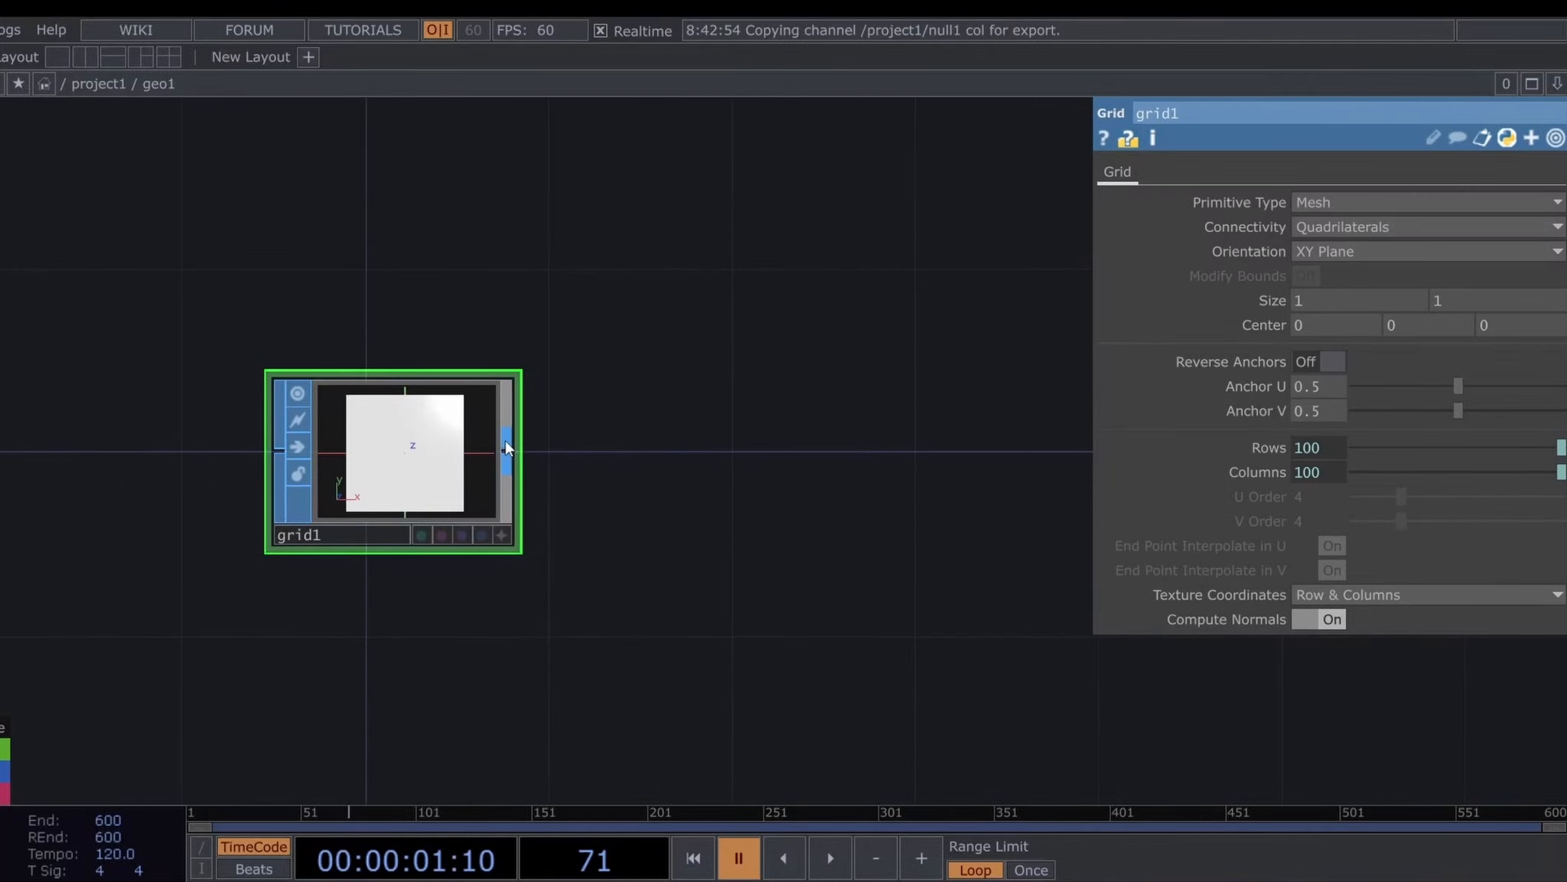
pyautogui.rightClick(507, 447)
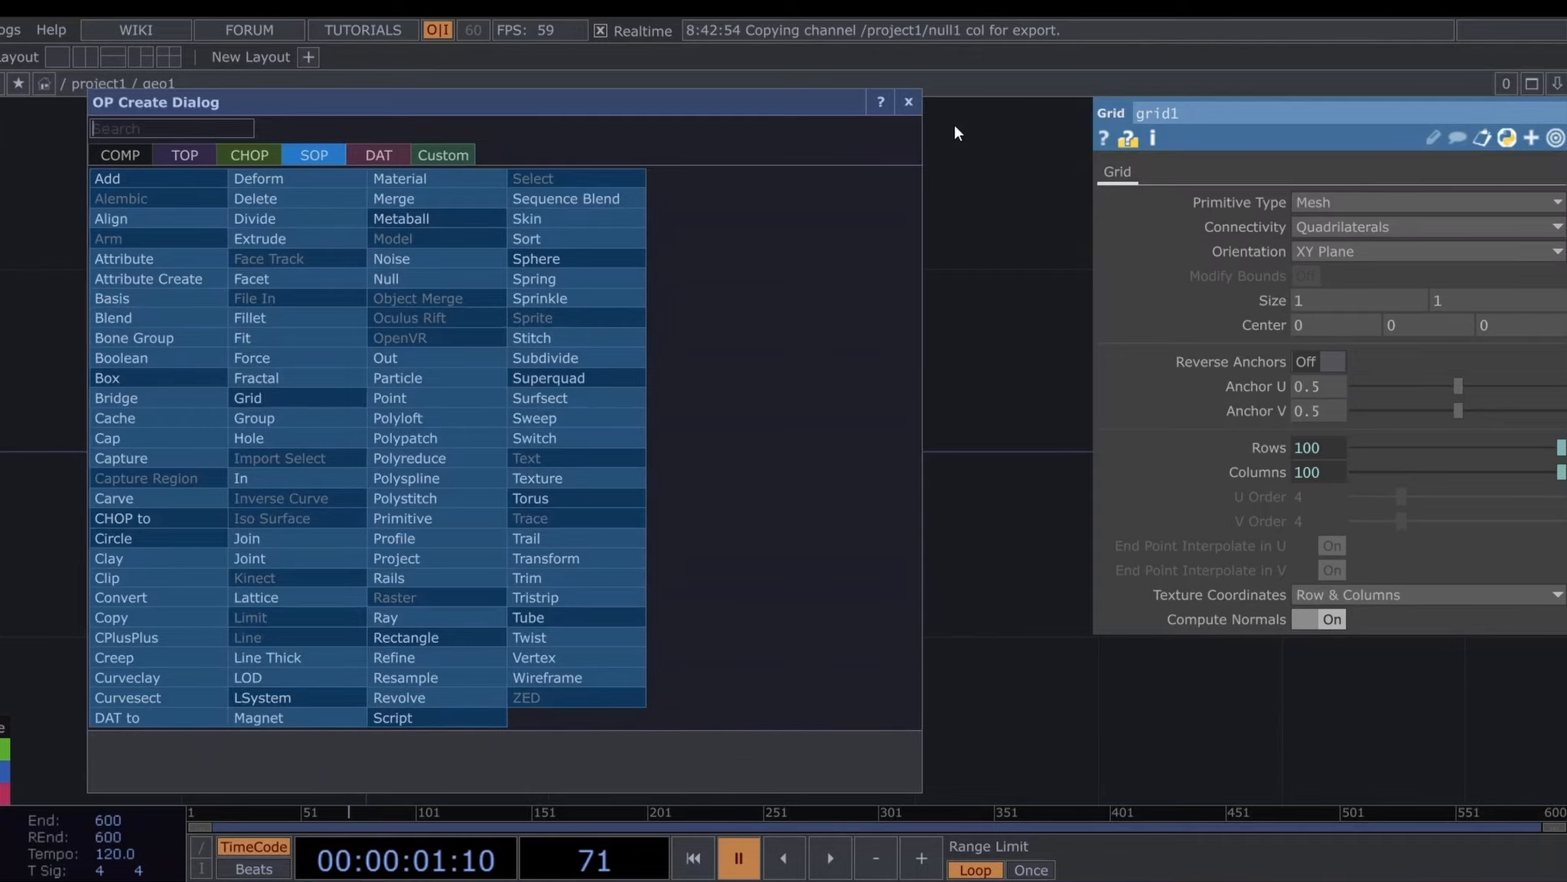
pyautogui.click(418, 285)
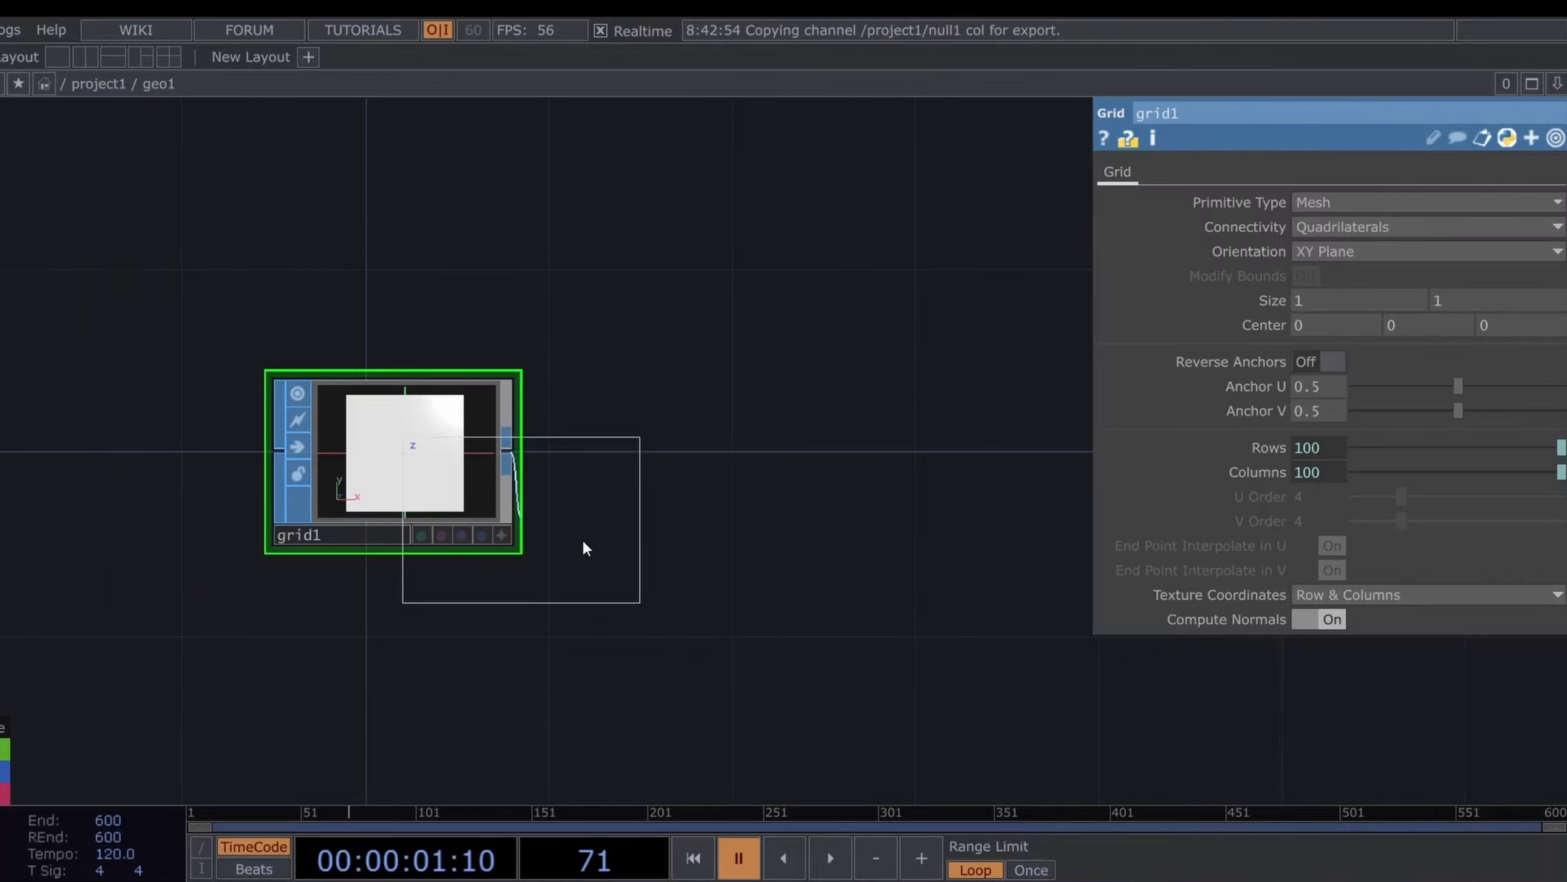
pyautogui.click(718, 460)
pyautogui.moveTo(858, 531); pyautogui.dragTo(651, 546)
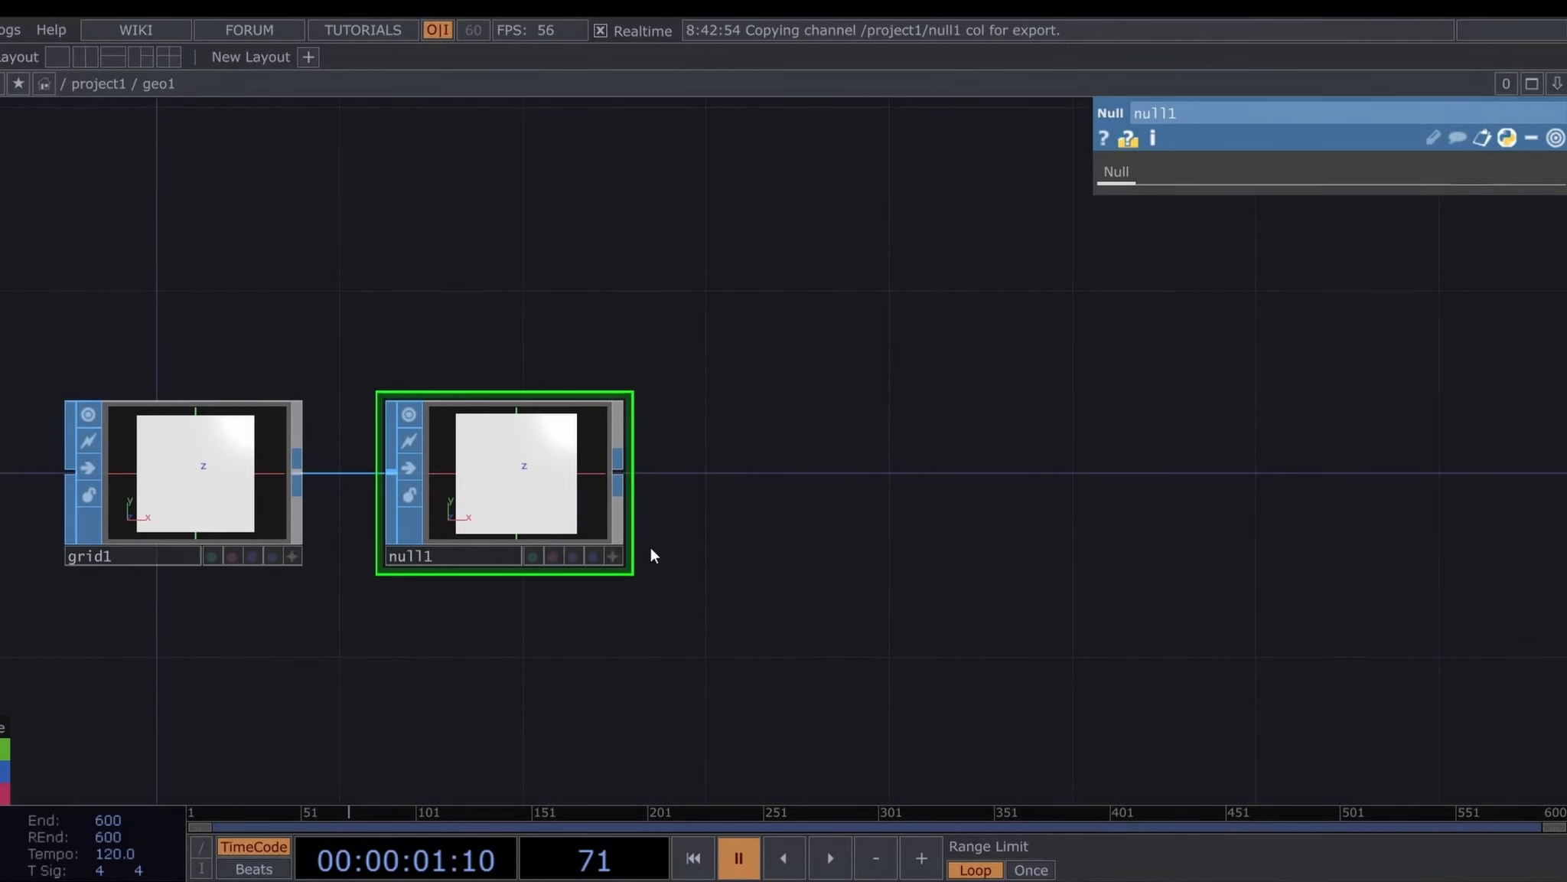
# Add a CHOP to SOP connected to the Null SOP's output
pyautogui.rightClick(621, 481)
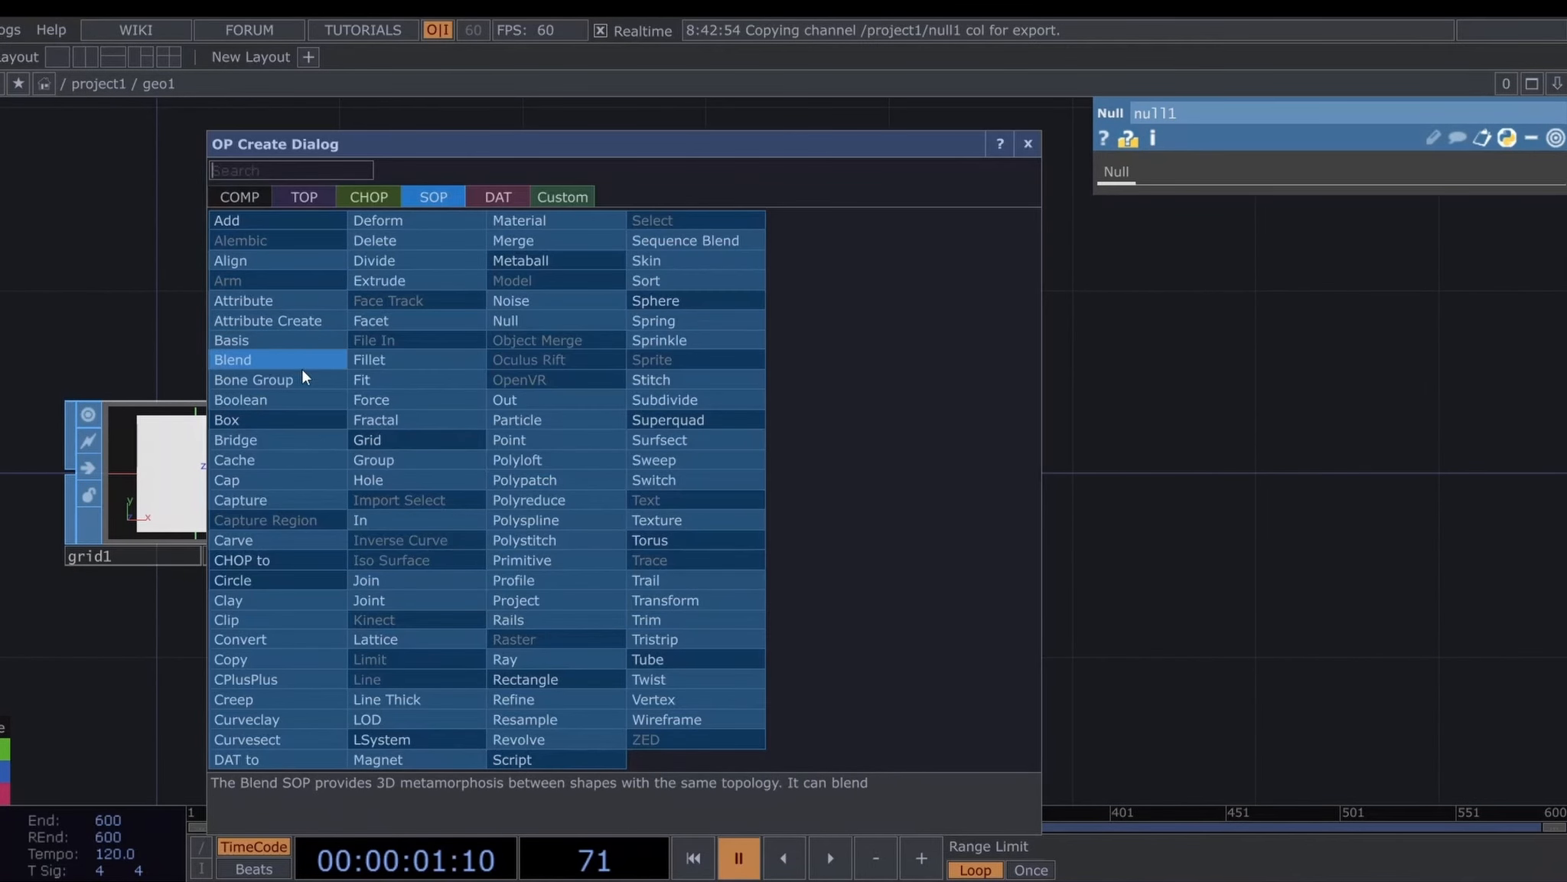
pyautogui.write('cho')
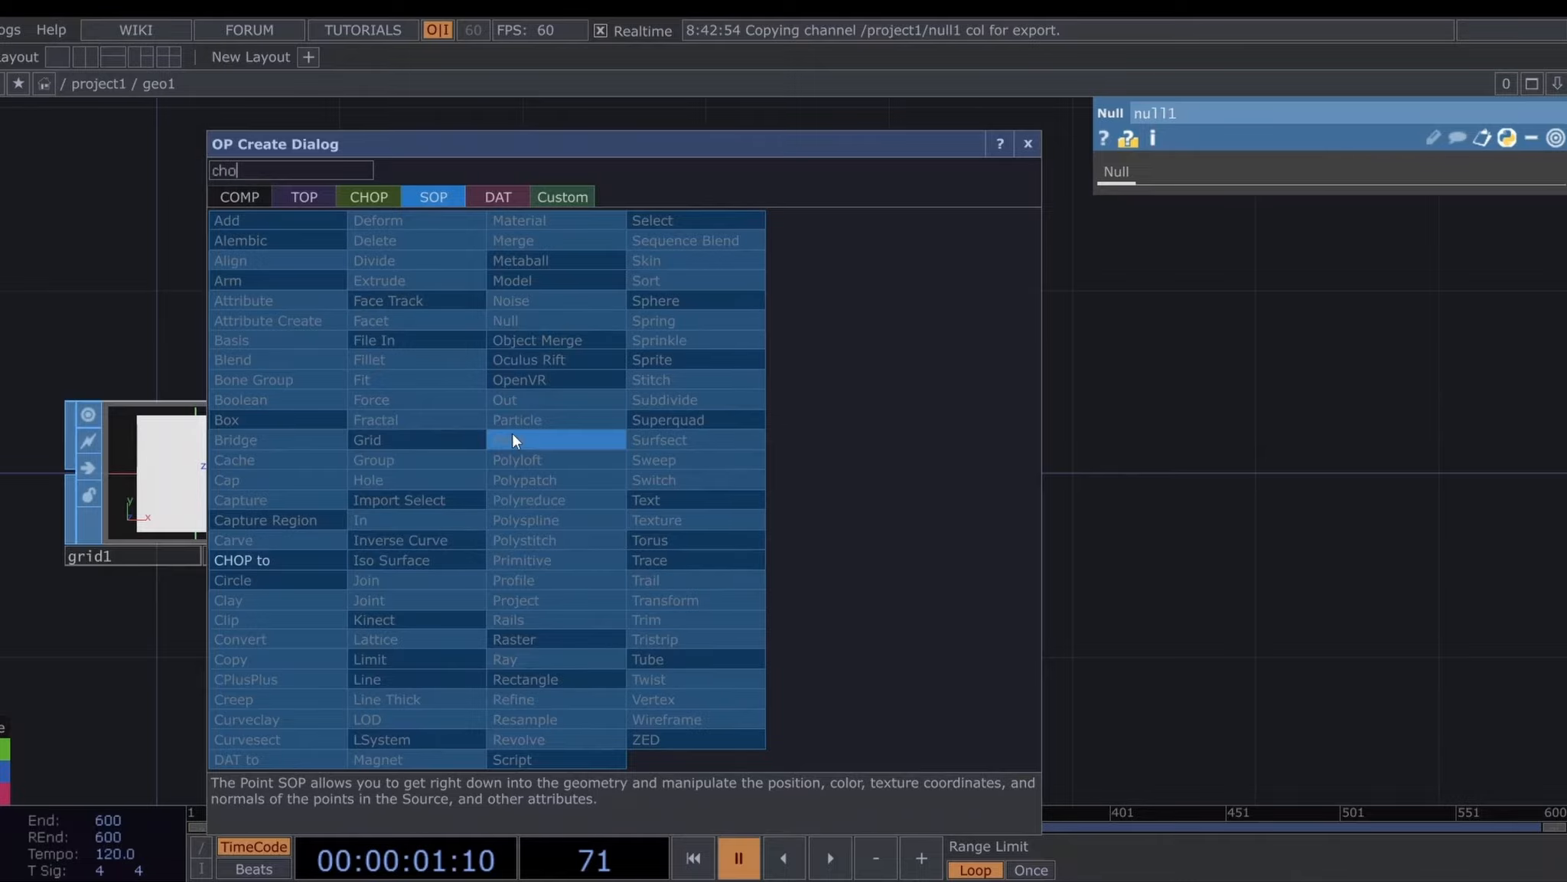
pyautogui.click(291, 558)
pyautogui.click(824, 474)
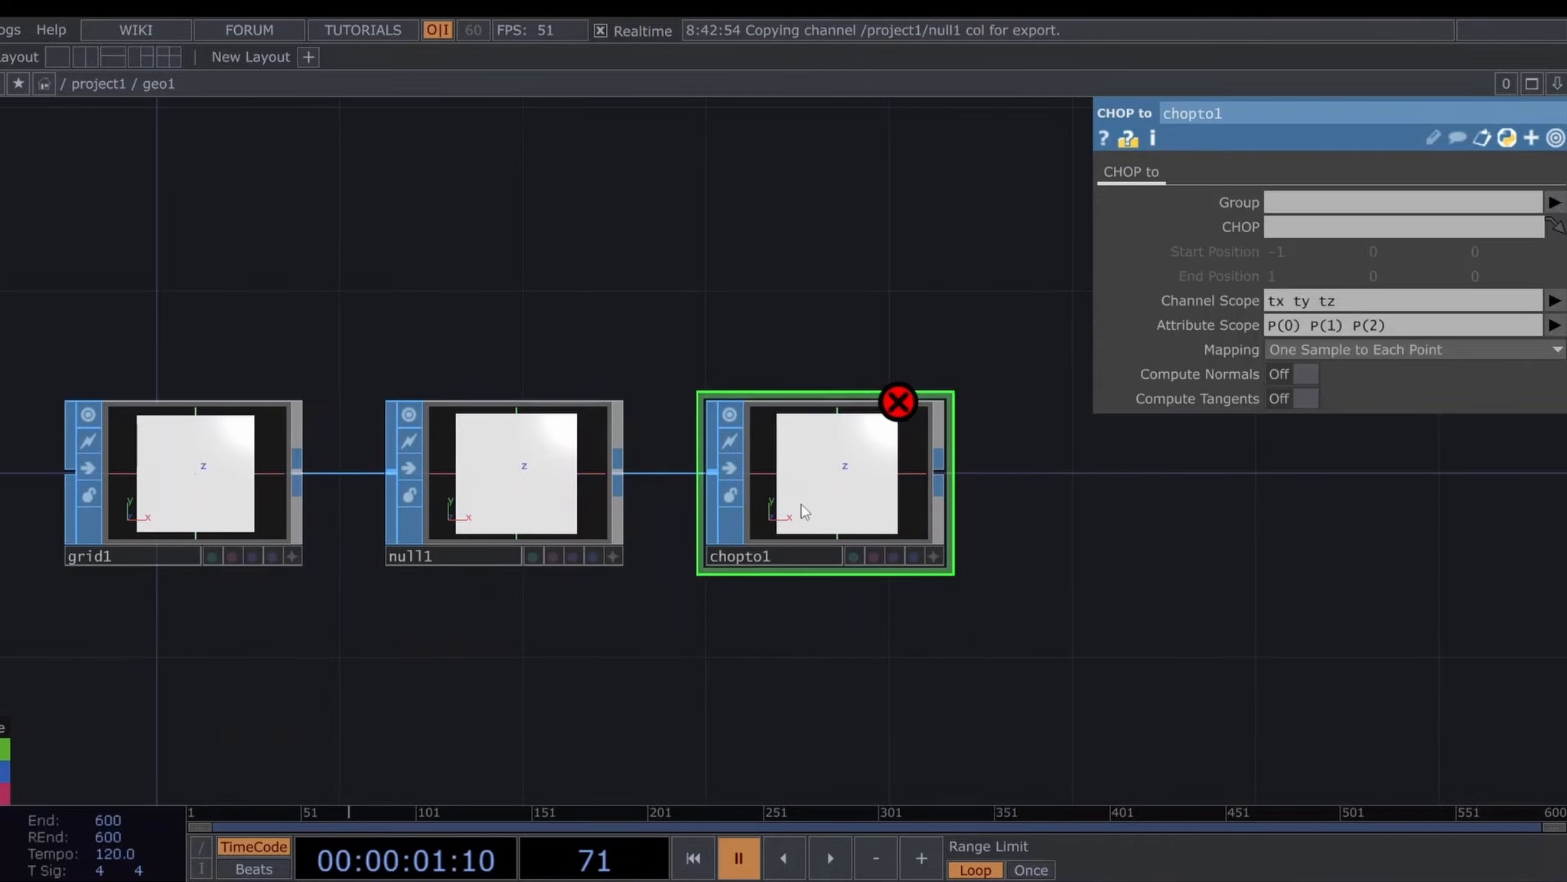
pyautogui.moveTo(1133, 553); pyautogui.dragTo(996, 561)
# Split the workspace into two side-by-side panes, with chopto1 in one and the project1 network around null4 in the other
pyautogui.press('u')
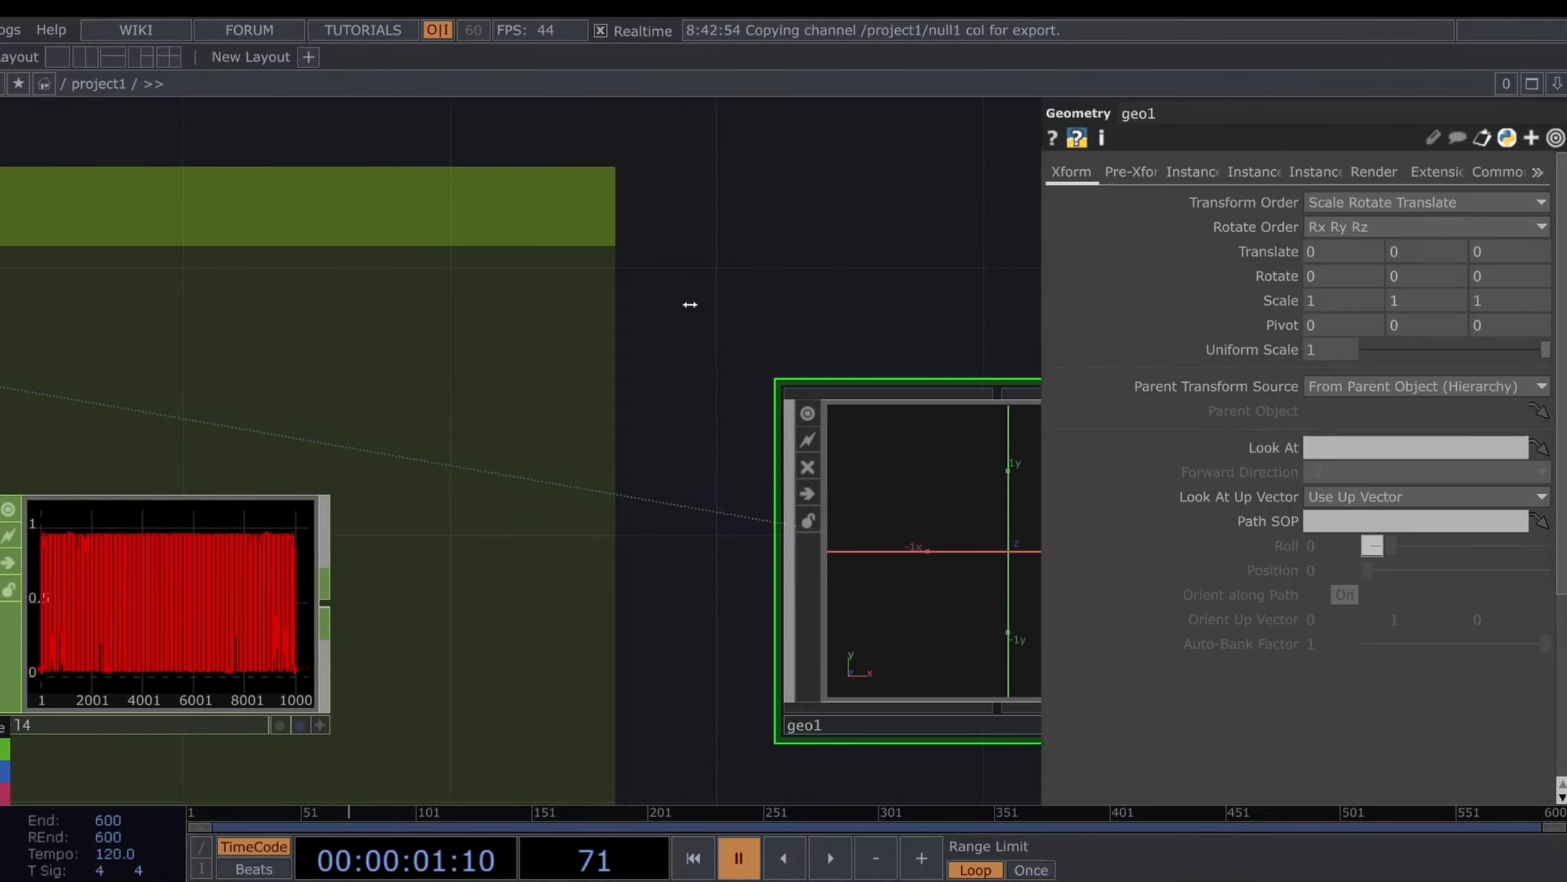
pyautogui.press('i')
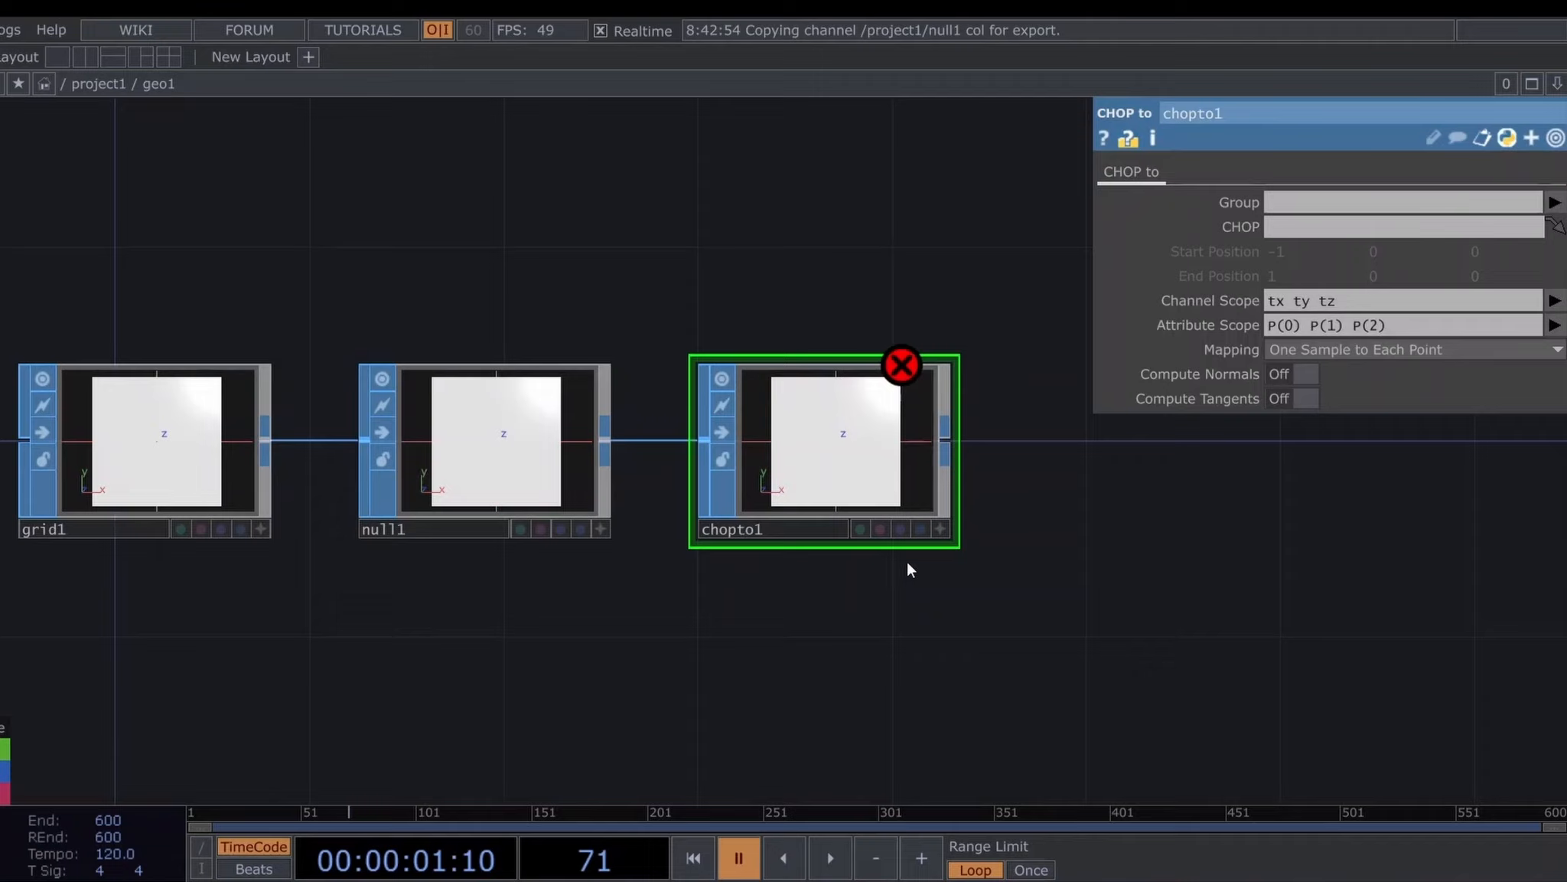
pyautogui.moveTo(909, 570); pyautogui.dragTo(685, 605)
pyautogui.click(82, 62)
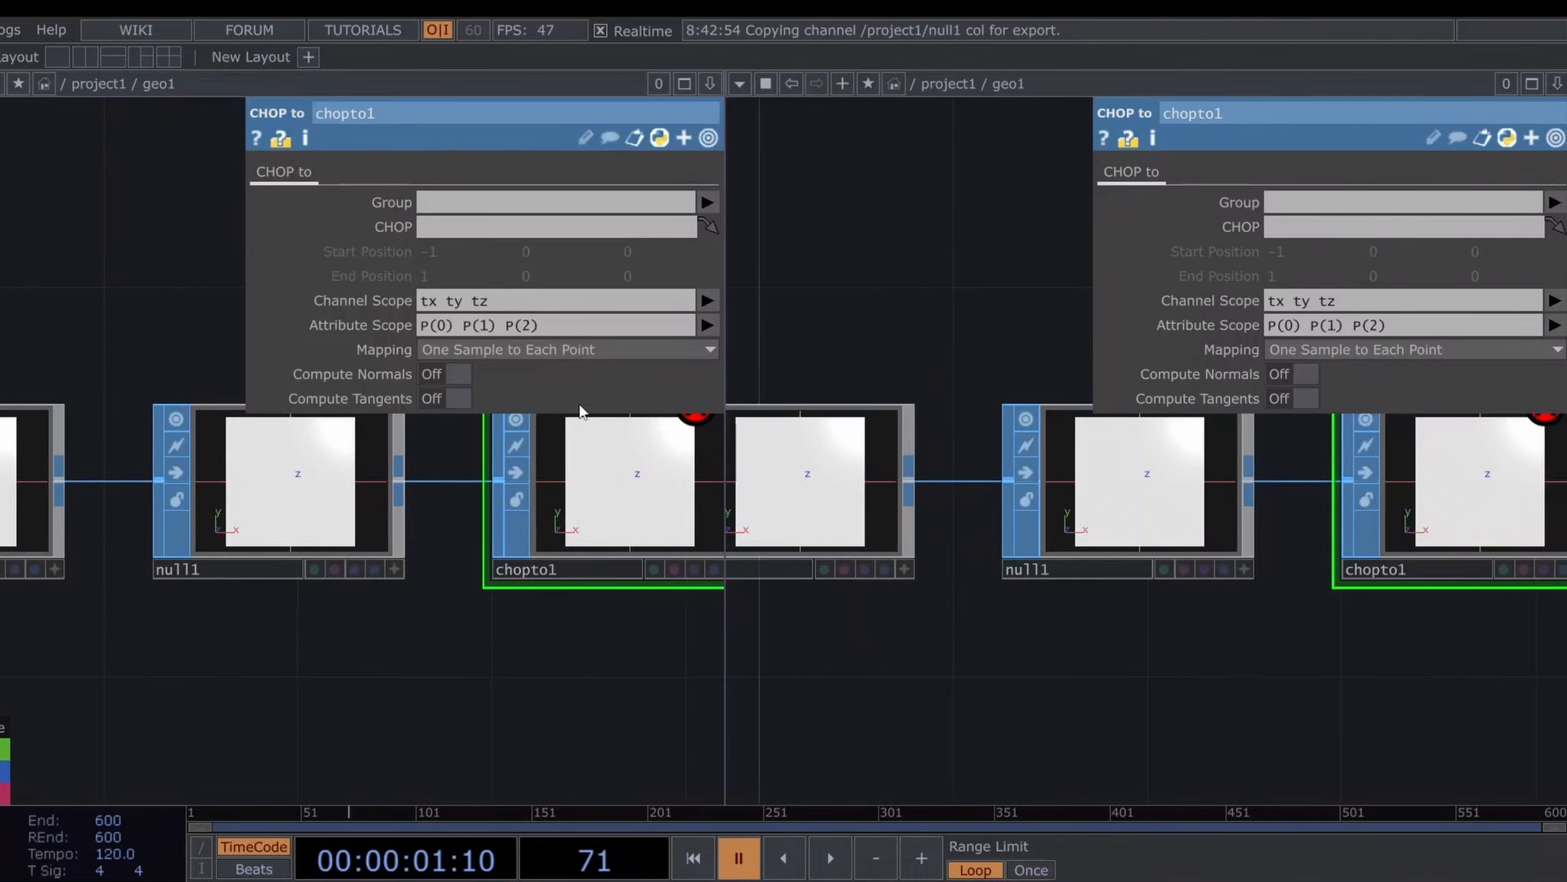
pyautogui.scroll(-5, 1023, 503)
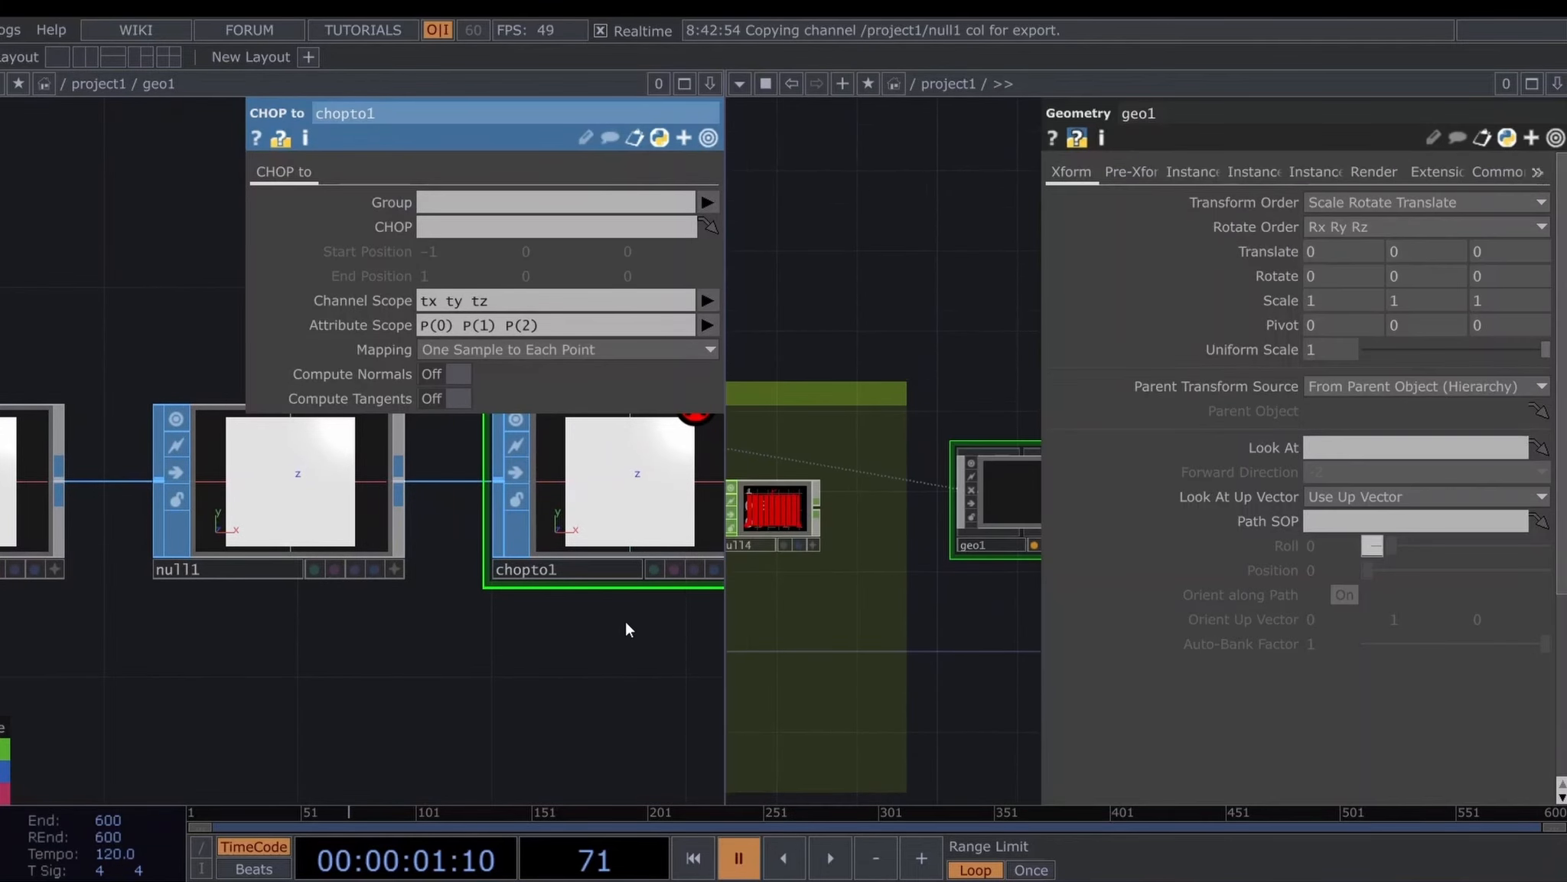
pyautogui.moveTo(629, 633); pyautogui.dragTo(376, 637)
pyautogui.scroll(-2, 991, 554)
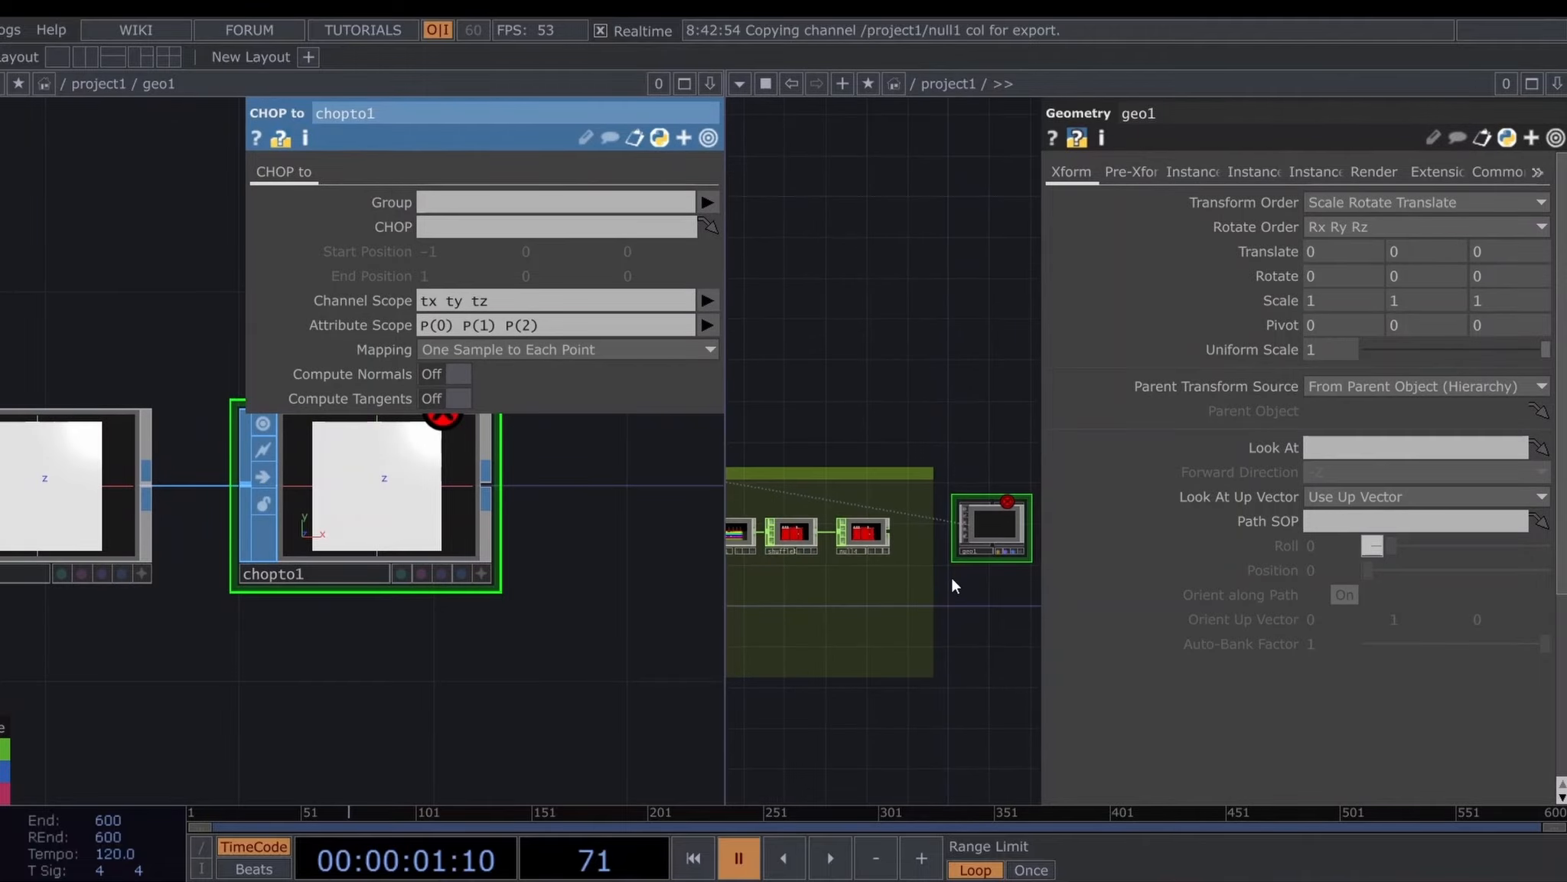
# Set chopto1's CHOP source to the null4 operator in project1
pyautogui.moveTo(864, 535); pyautogui.dragTo(466, 226)
pyautogui.moveTo(563, 566); pyautogui.dragTo(566, 597)
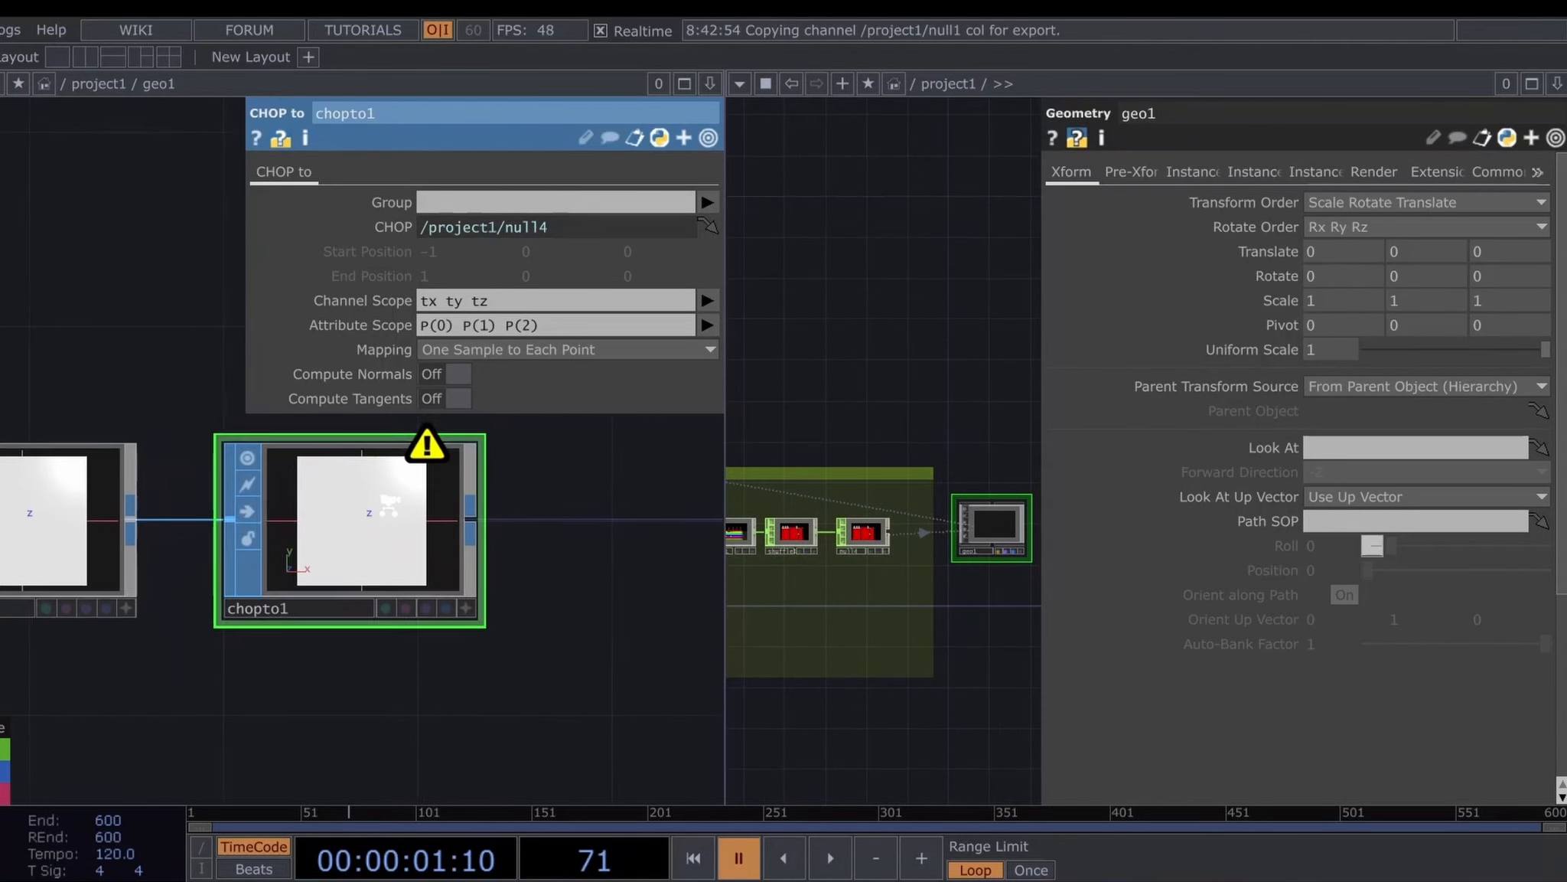
pyautogui.scroll(2, 566, 536)
pyautogui.moveTo(571, 513); pyautogui.dragTo(583, 573)
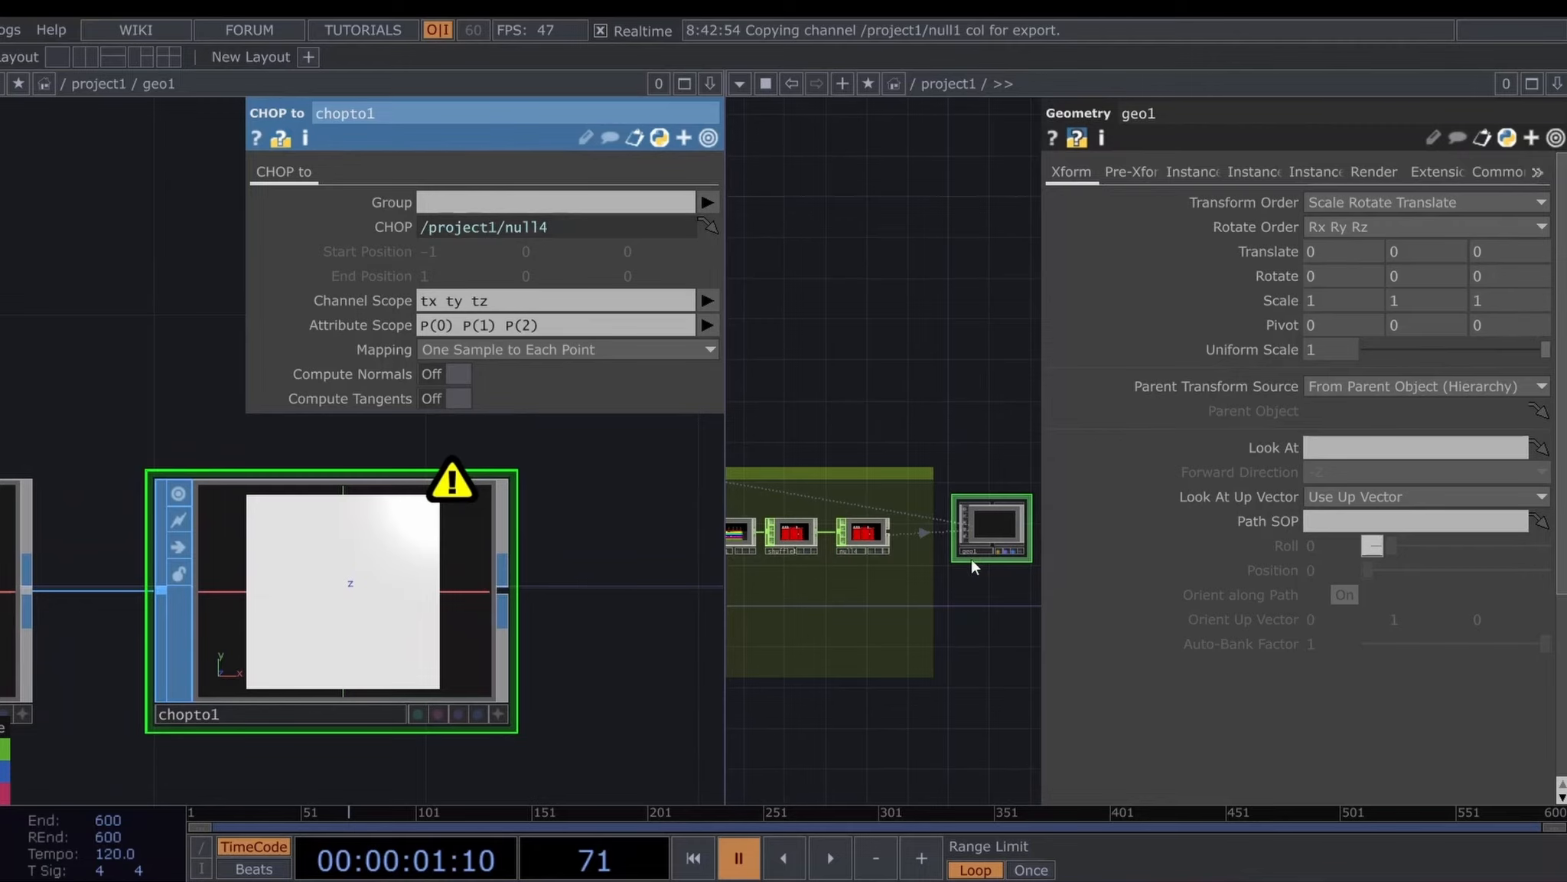
# Rename topto1's Red channel to tz and play the timeline
pyautogui.scroll(3, 868, 735)
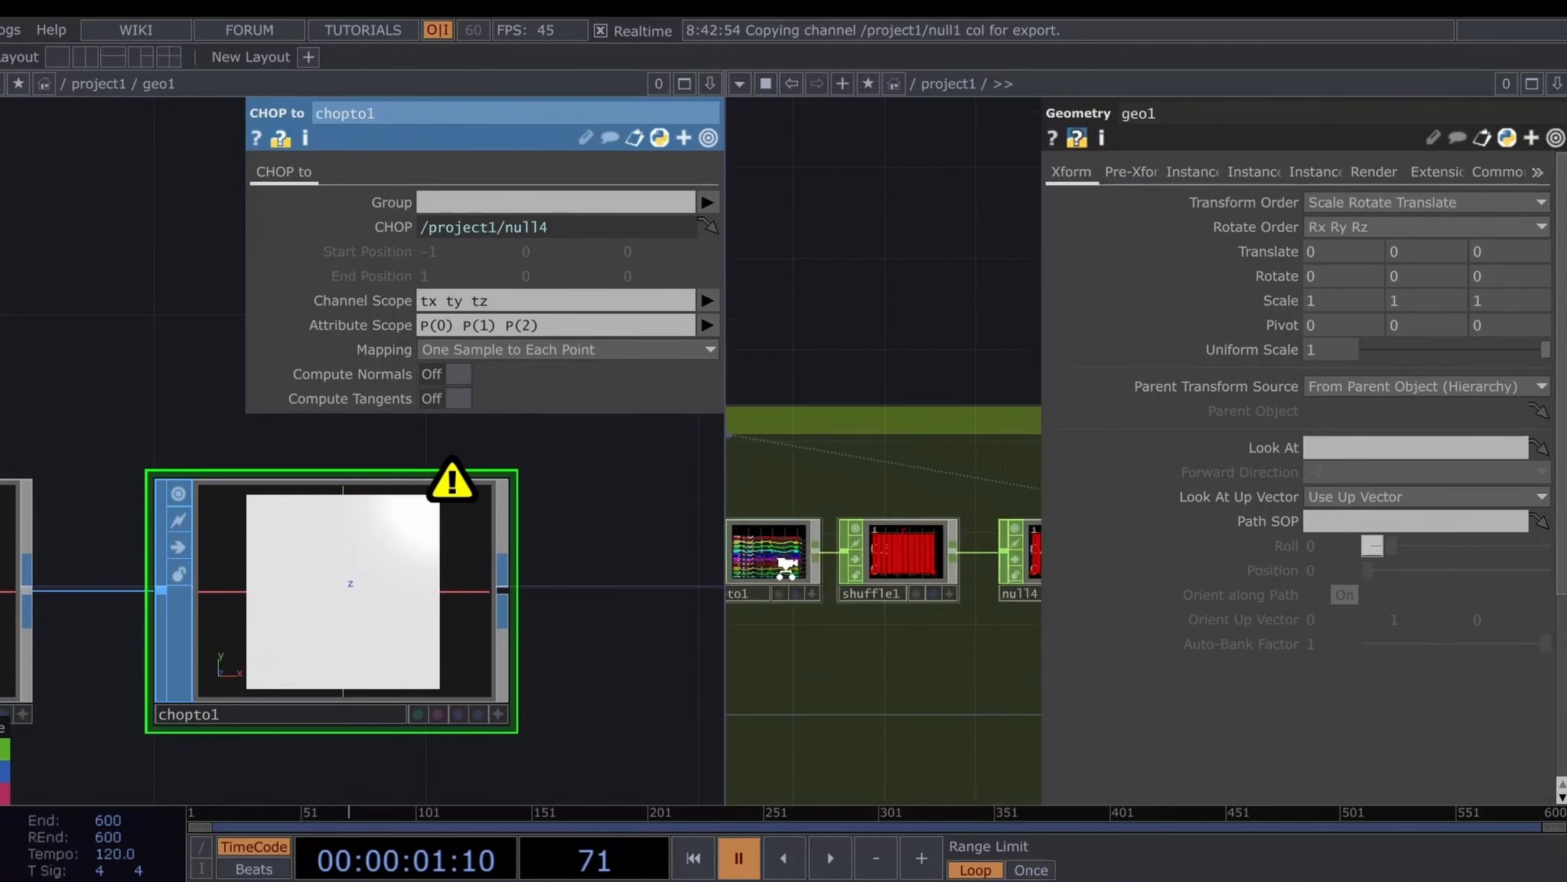
pyautogui.click(913, 531)
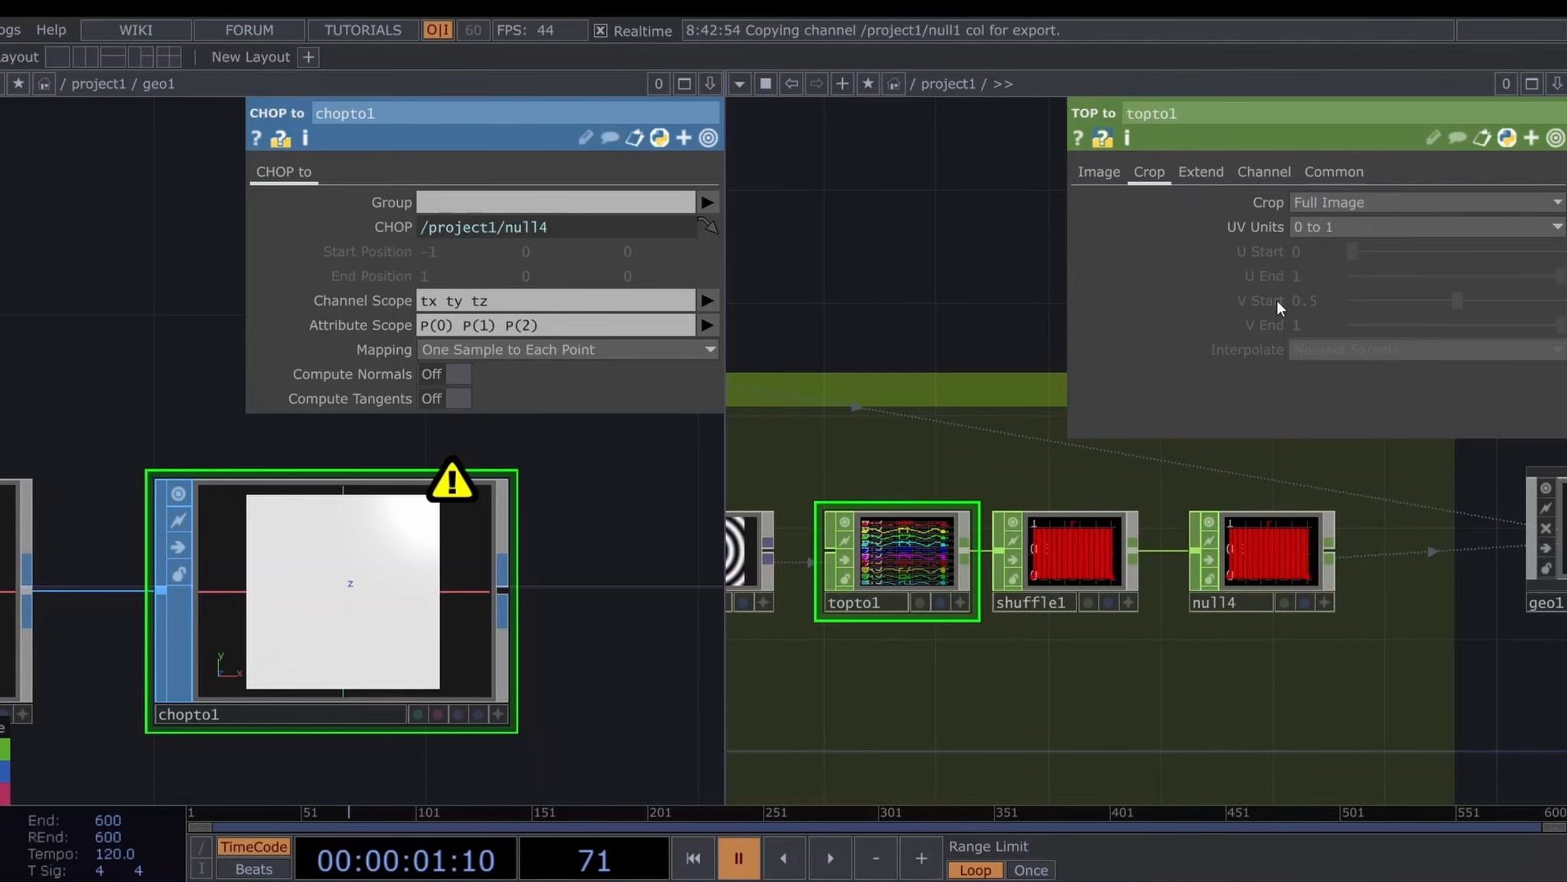
pyautogui.click(1099, 171)
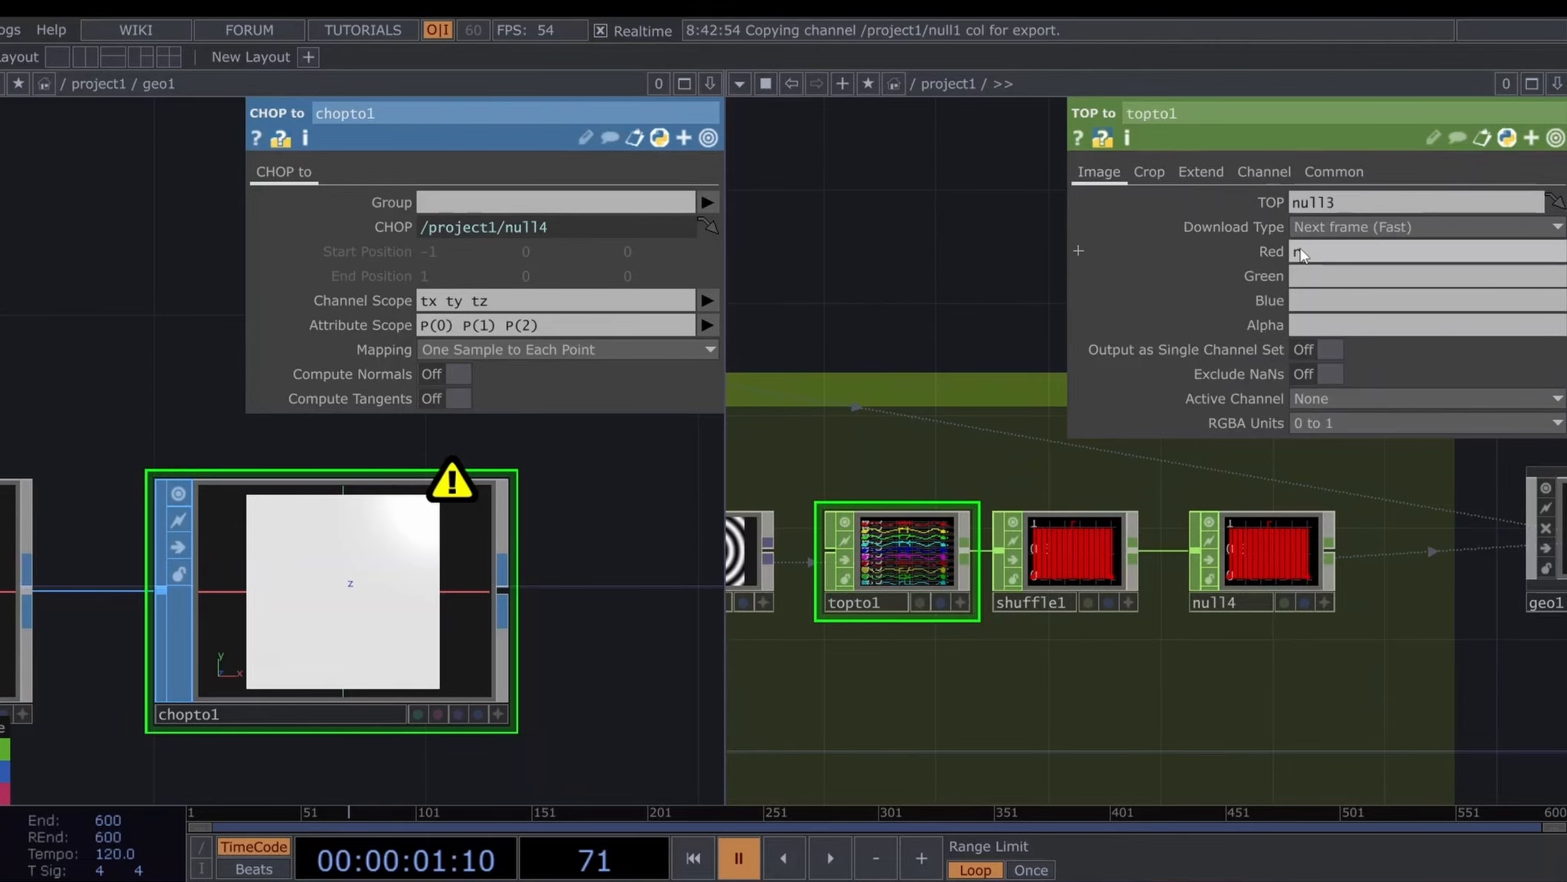
pyautogui.write('tz')
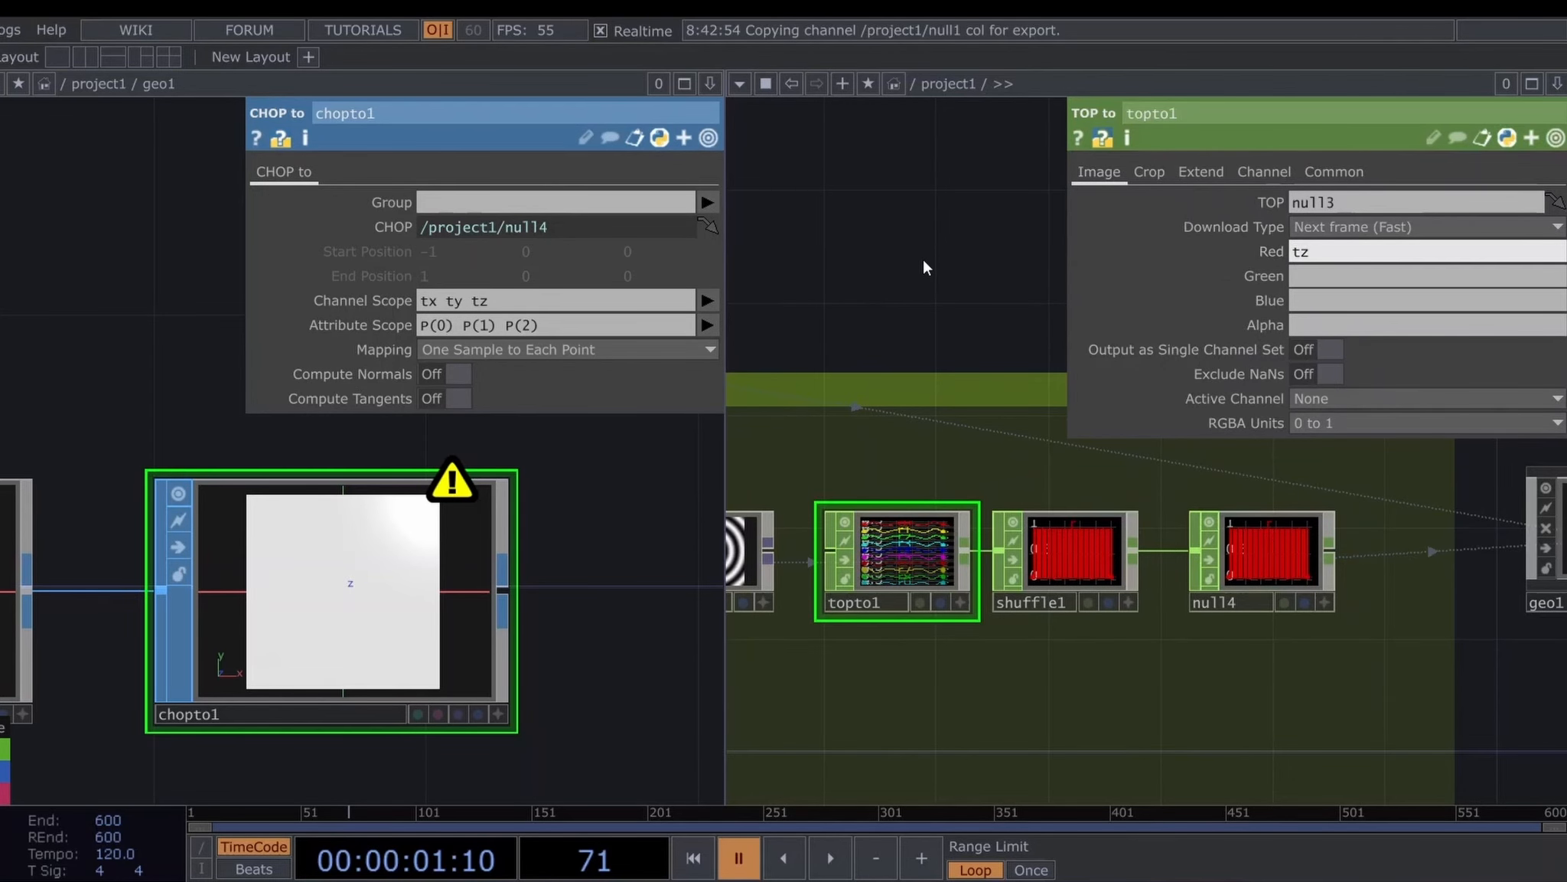
pyautogui.press('Return')
pyautogui.press('space')
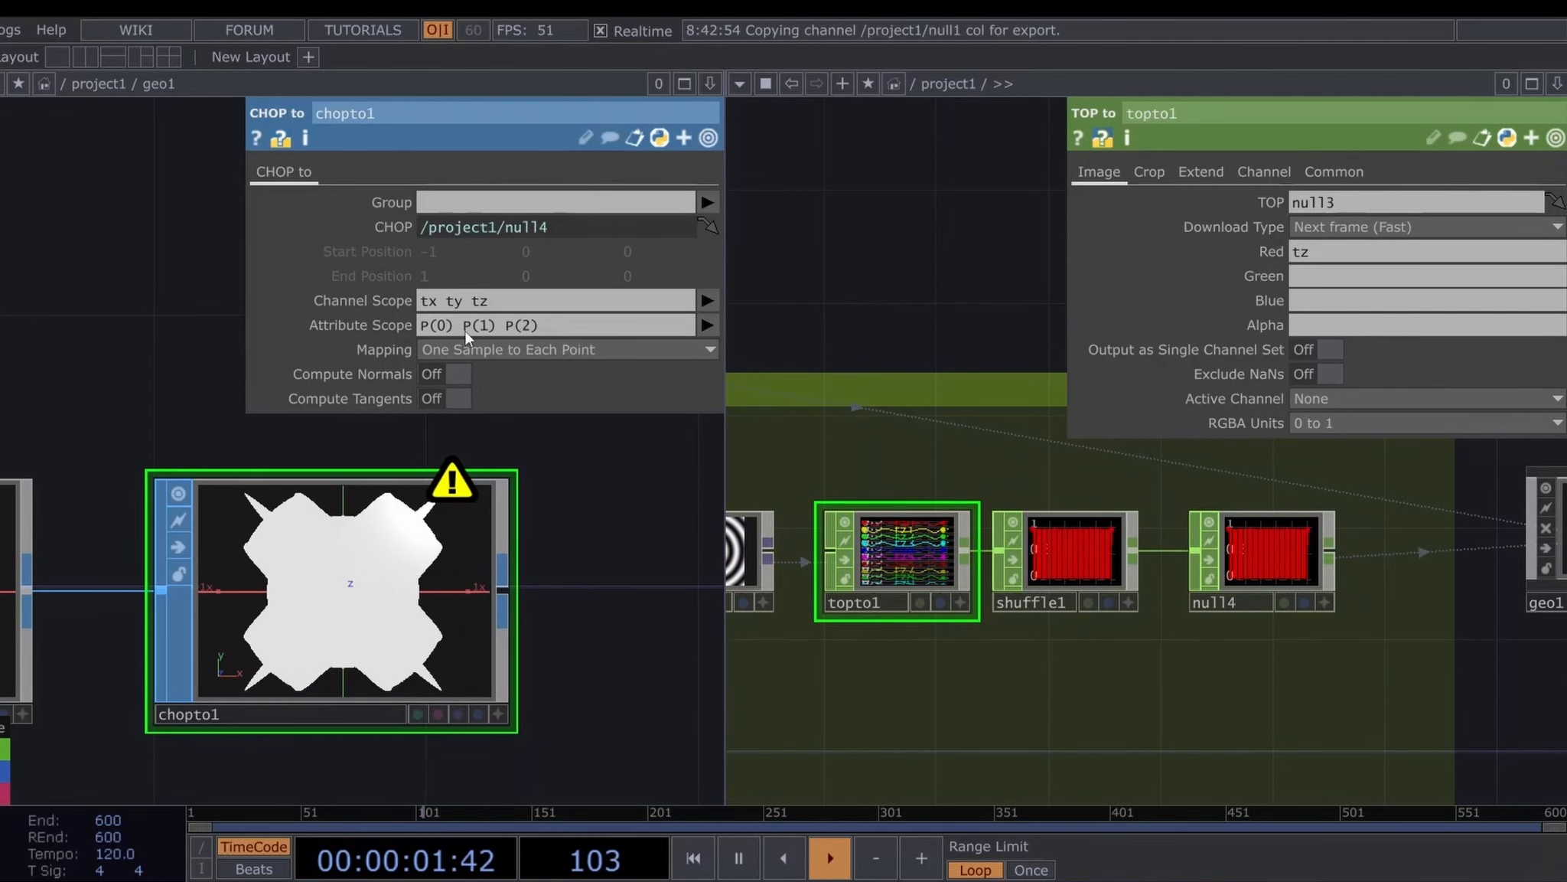
# Reduce chopto1's Channel Scope to tz only
pyautogui.click(471, 300)
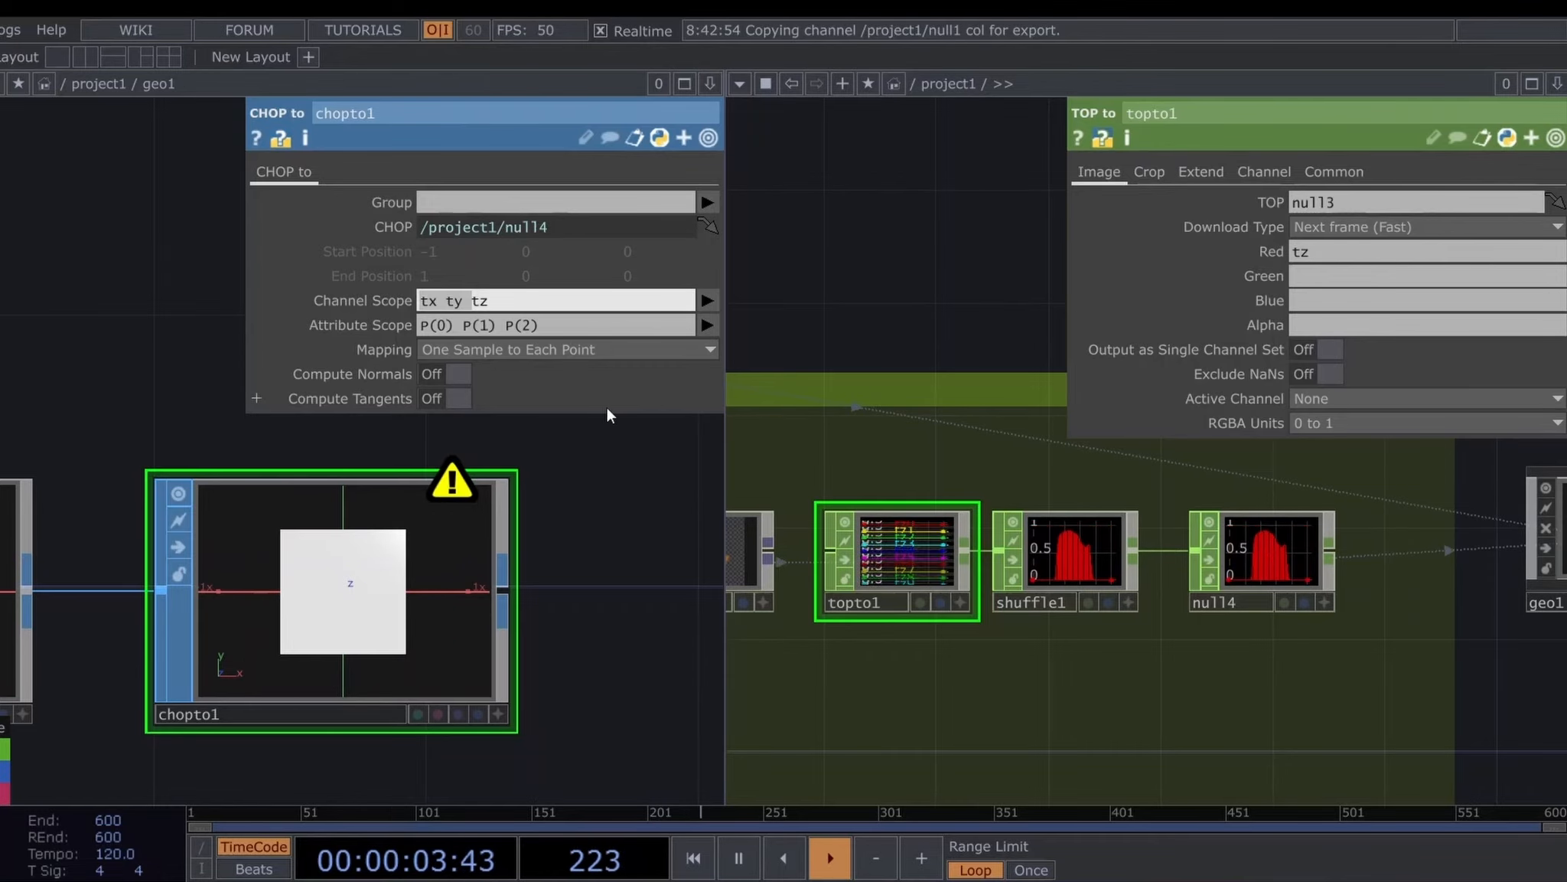
pyautogui.press('BackSpace')
pyautogui.press('BackSpace')
pyautogui.press('BackSpace')
pyautogui.press('BackSpace')
pyautogui.press('BackSpace')
pyautogui.press('BackSpace')
# Reduce chopto1's Attribute Scope to P(2) only, pause the timeline and view the deformed grid
pyautogui.click(505, 325)
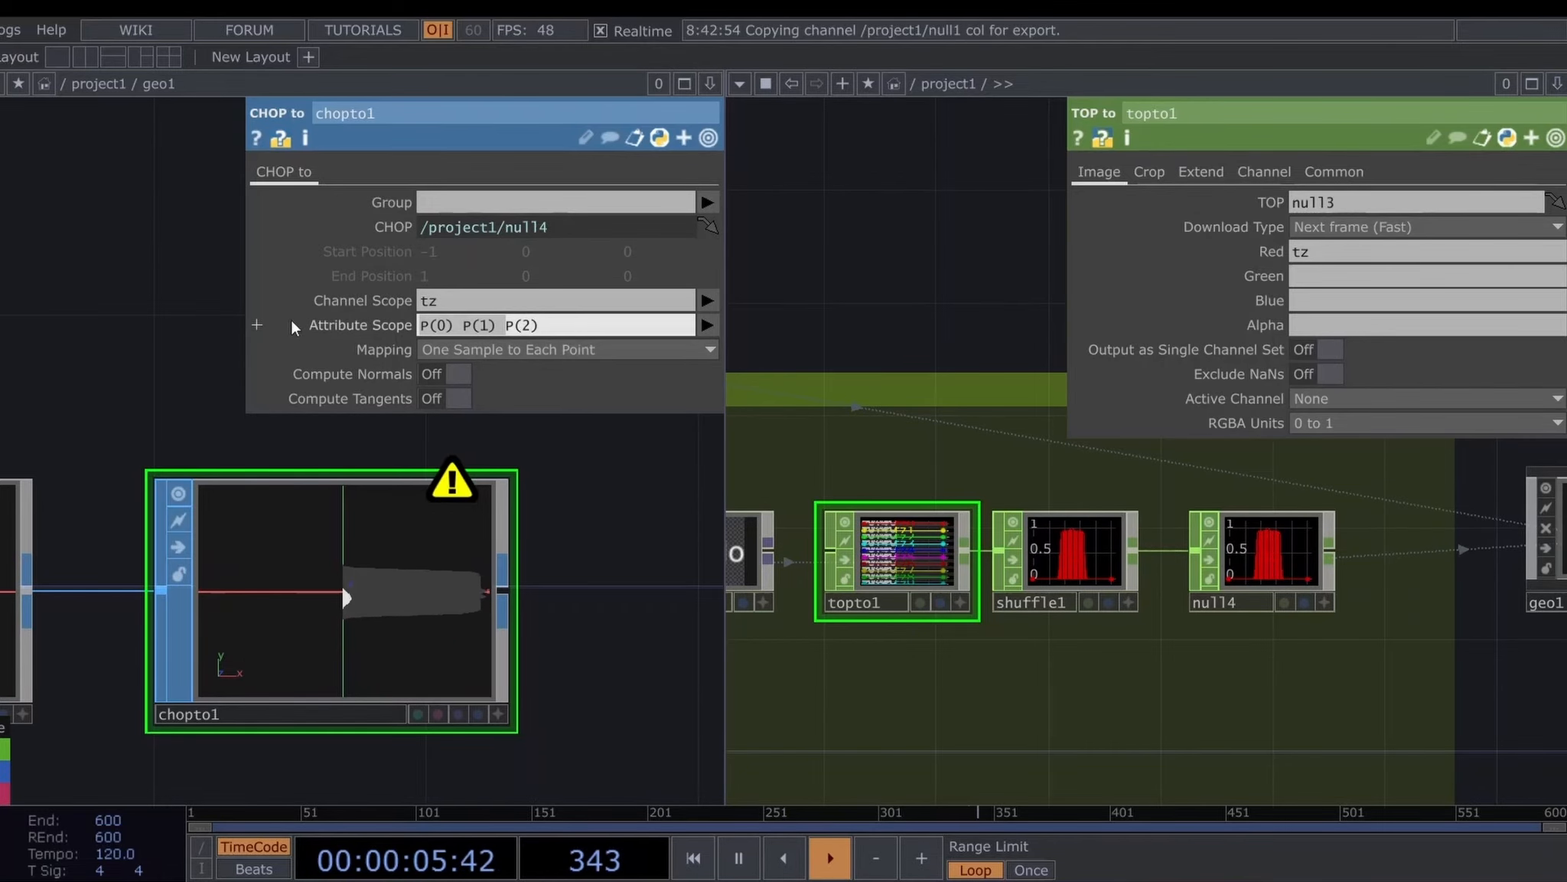
pyautogui.press('BackSpace')
pyautogui.press('Return')
pyautogui.press('space')
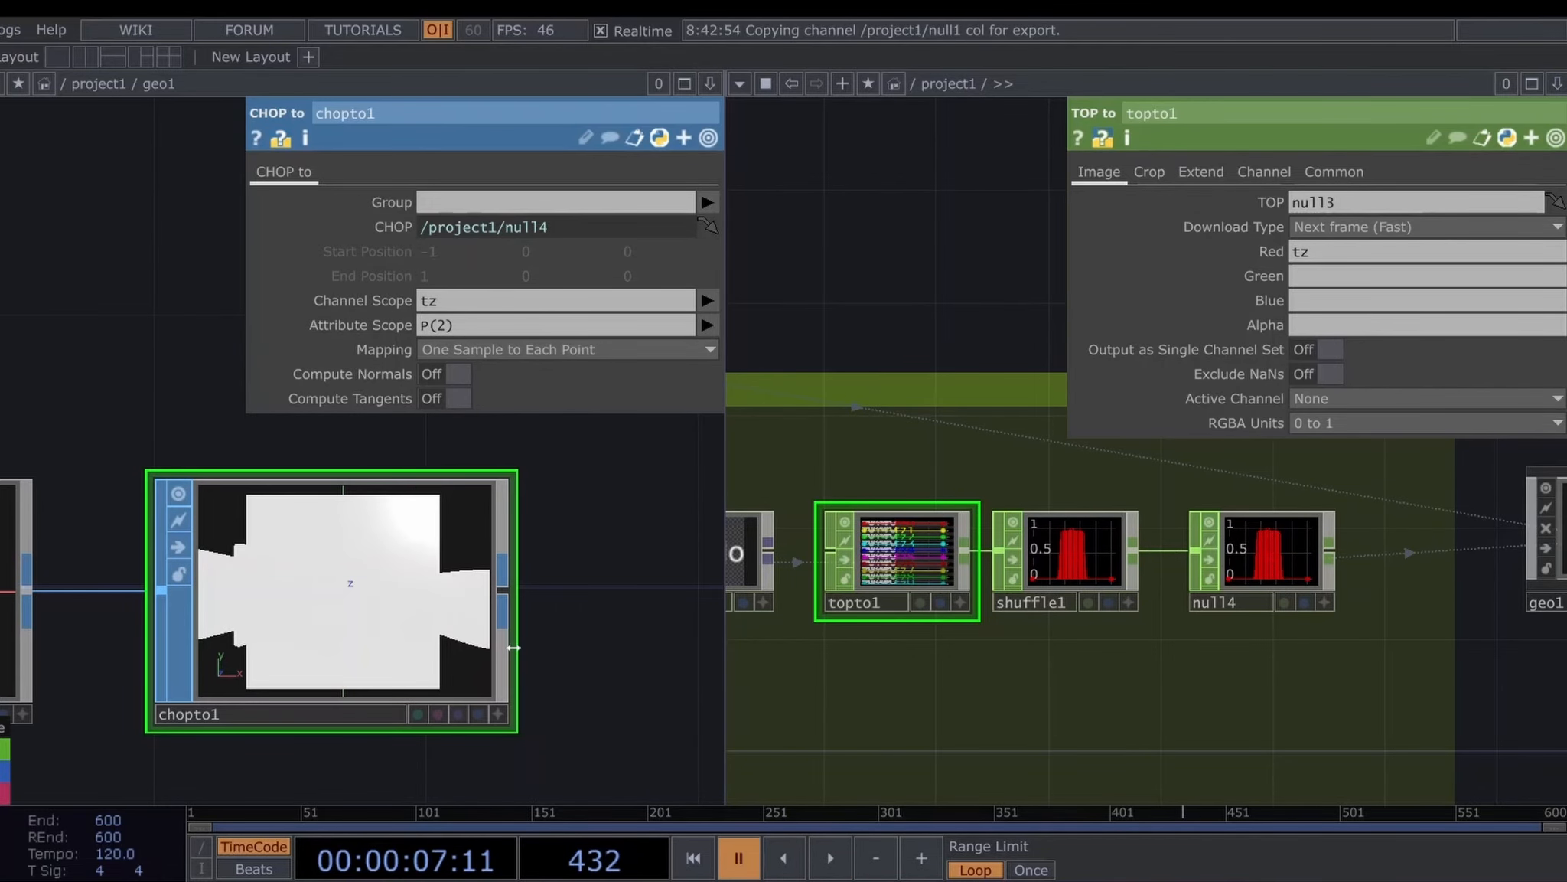
pyautogui.scroll(-3, 514, 647)
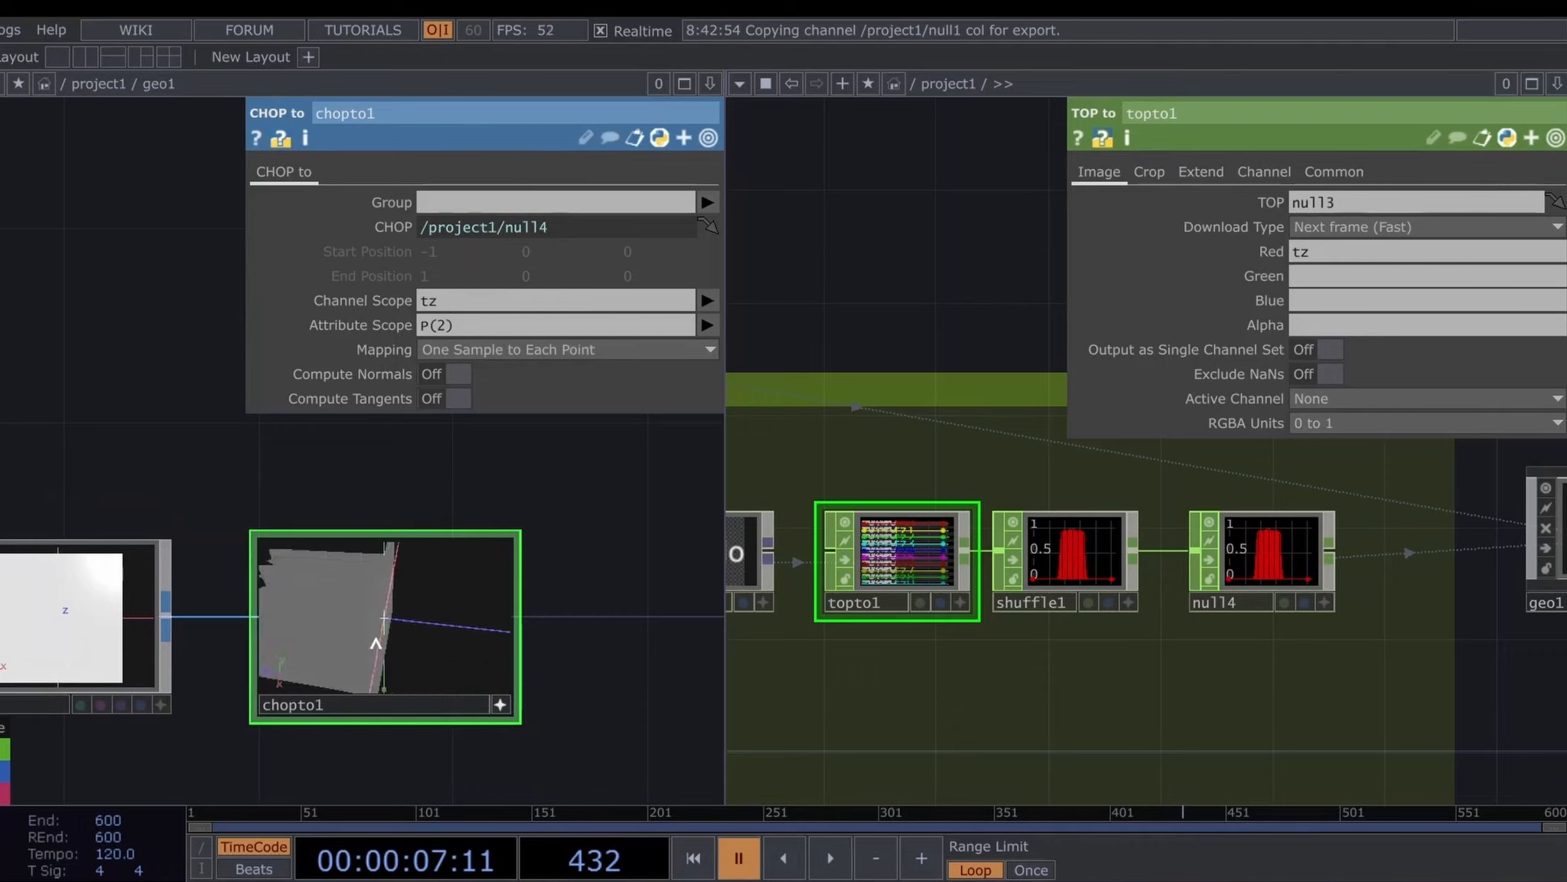
# Resume timeline playback and close the second network pane
pyautogui.moveTo(375, 643); pyautogui.dragTo(565, 660)
pyautogui.scroll(-1, 579, 654)
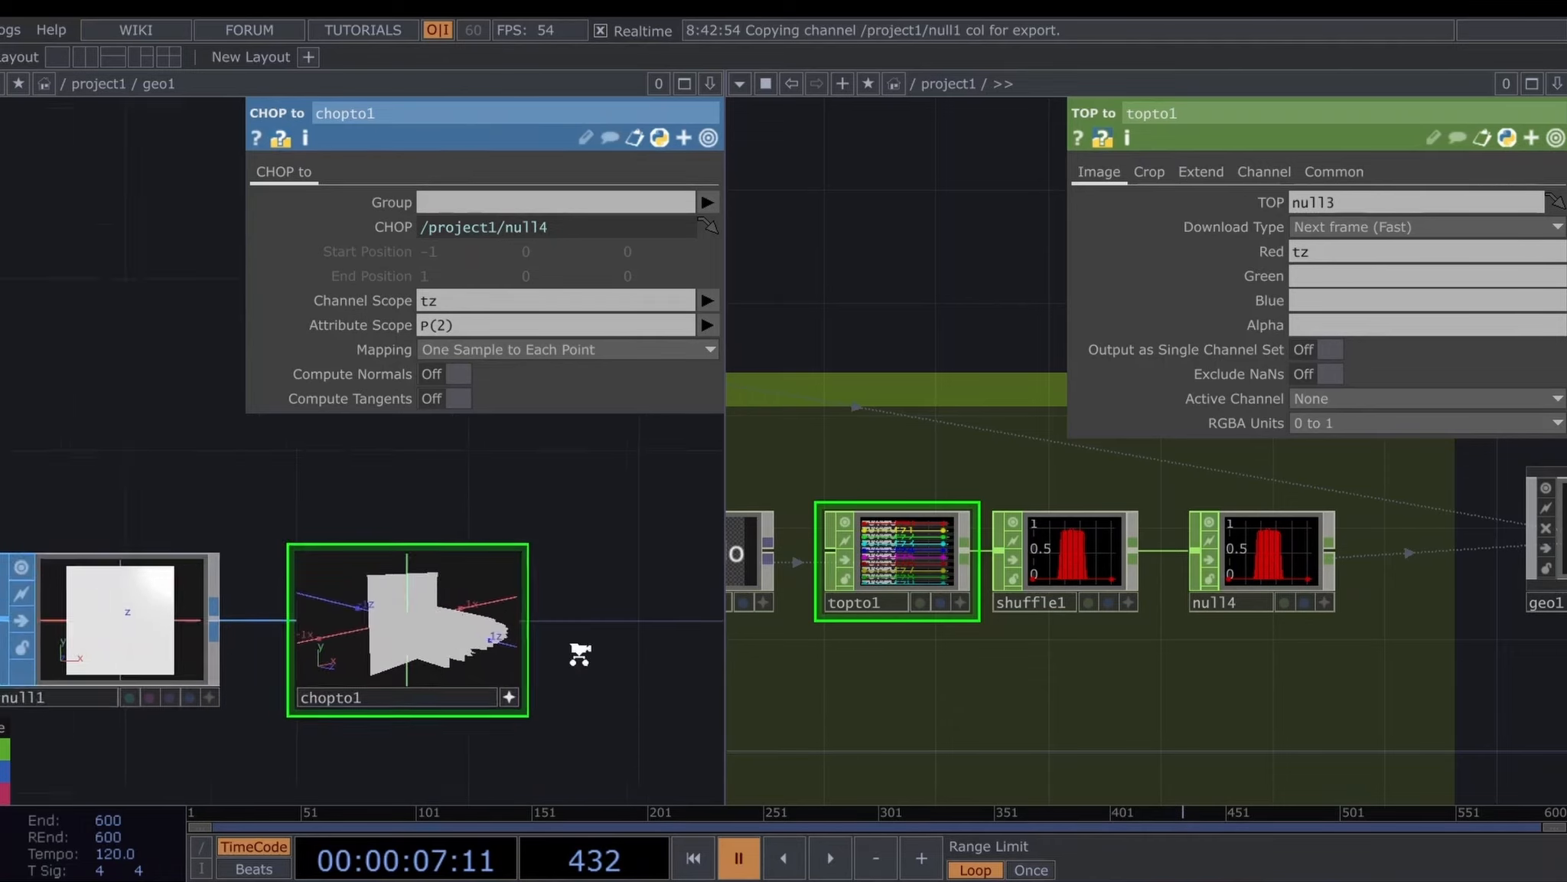
pyautogui.scroll(-2, 580, 655)
pyautogui.press('space')
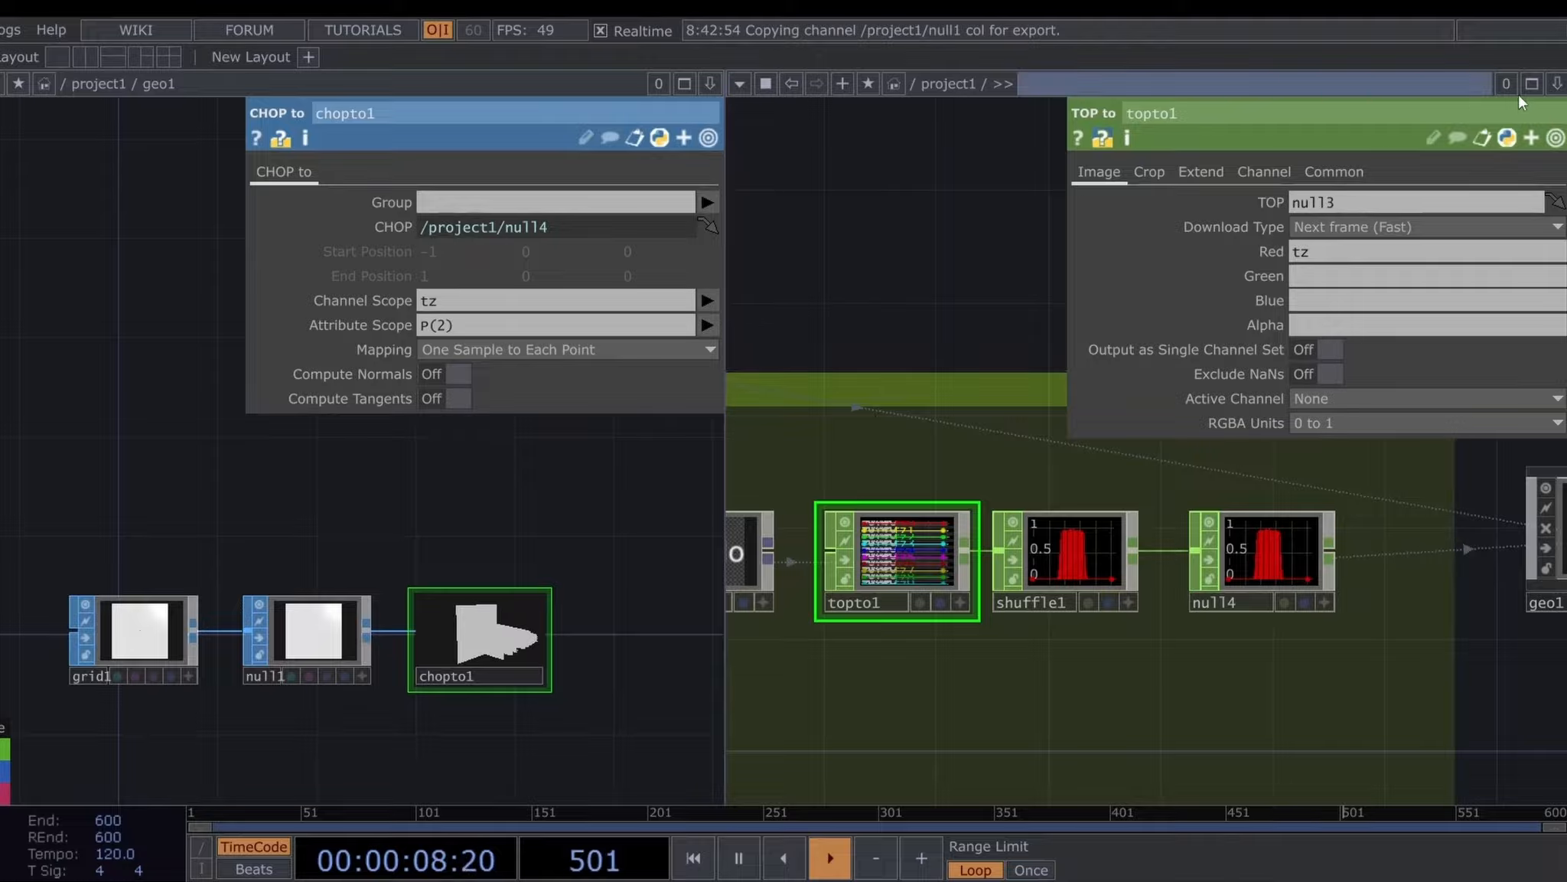
pyautogui.click(1557, 84)
pyautogui.click(1373, 239)
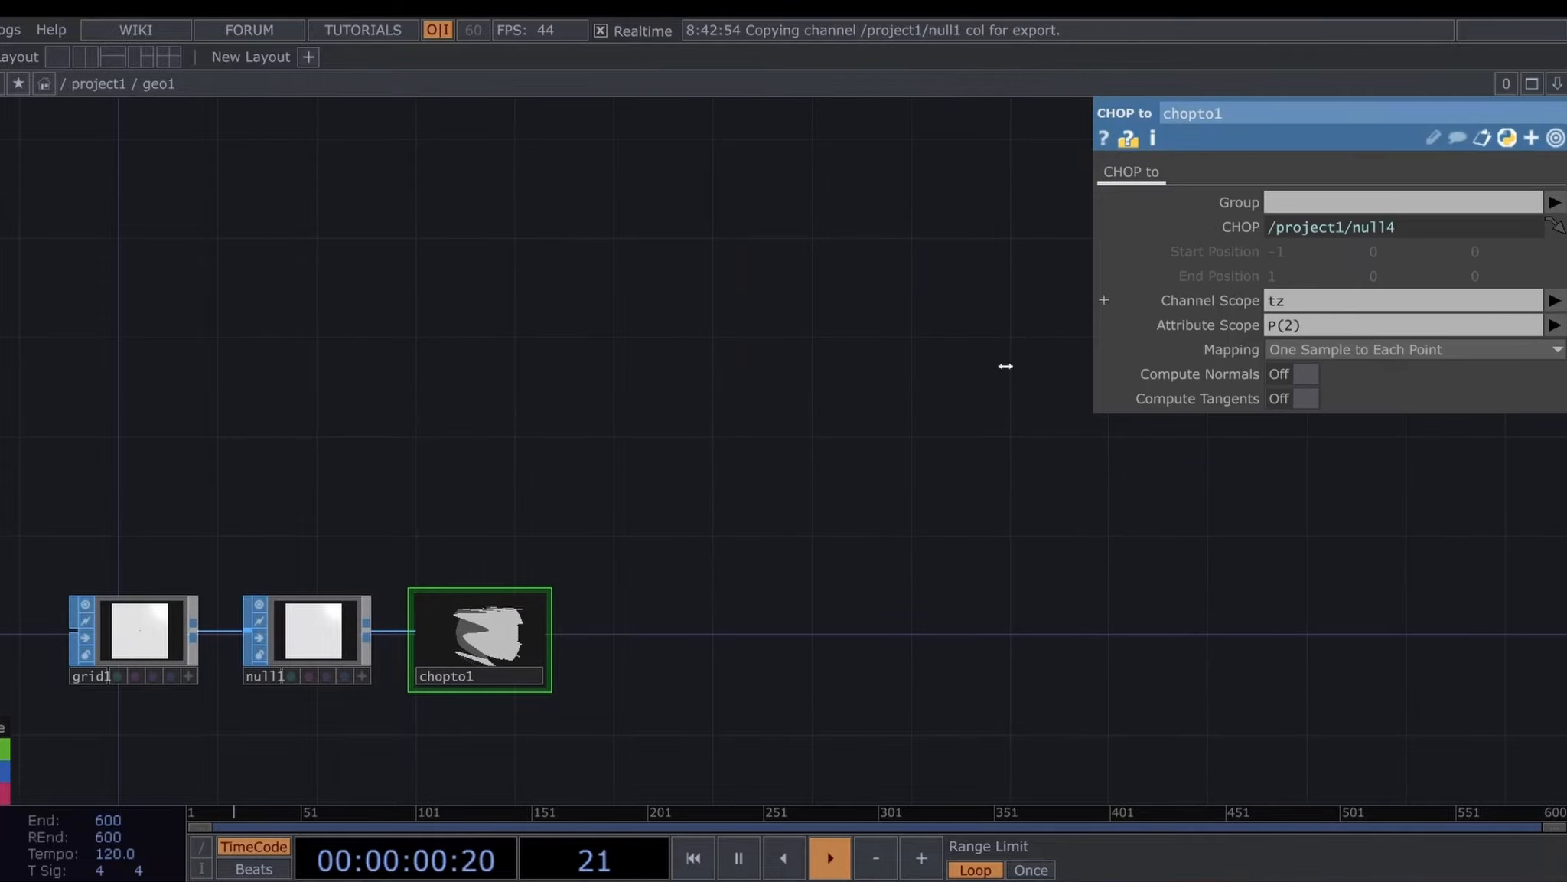
# Pause the timeline in project1, insert a Math CHOP between shuffle1 and null4, and space out the nodes
pyautogui.scroll(-5, 594, 434)
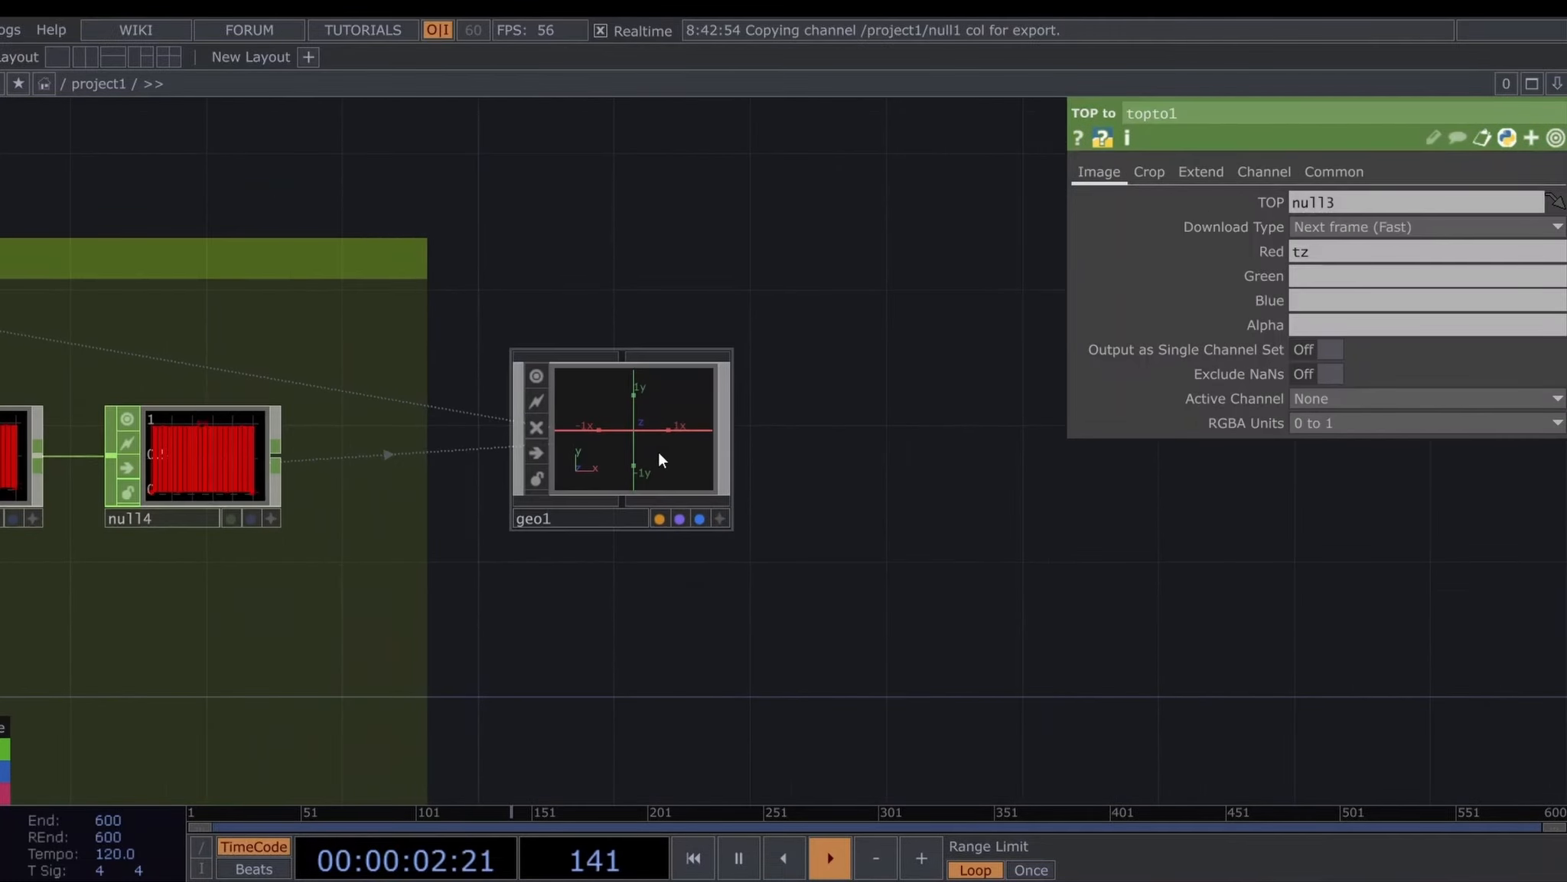
pyautogui.scroll(-2, 659, 452)
pyautogui.moveTo(702, 615); pyautogui.dragTo(739, 610)
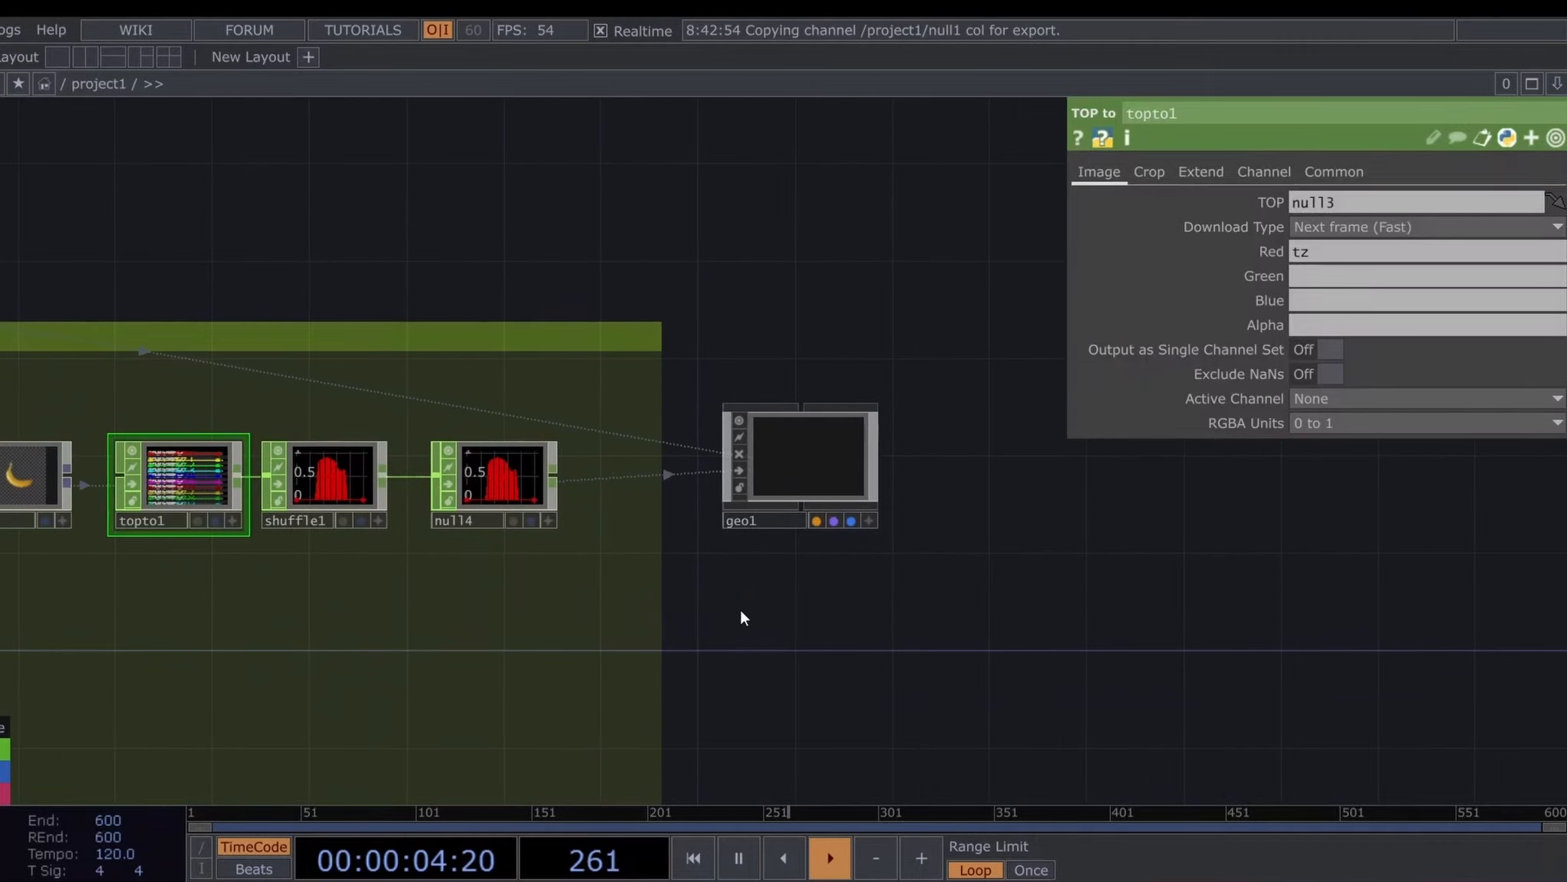
pyautogui.scroll(-1, 947, 627)
pyautogui.scroll(6, 617, 506)
pyautogui.press('space')
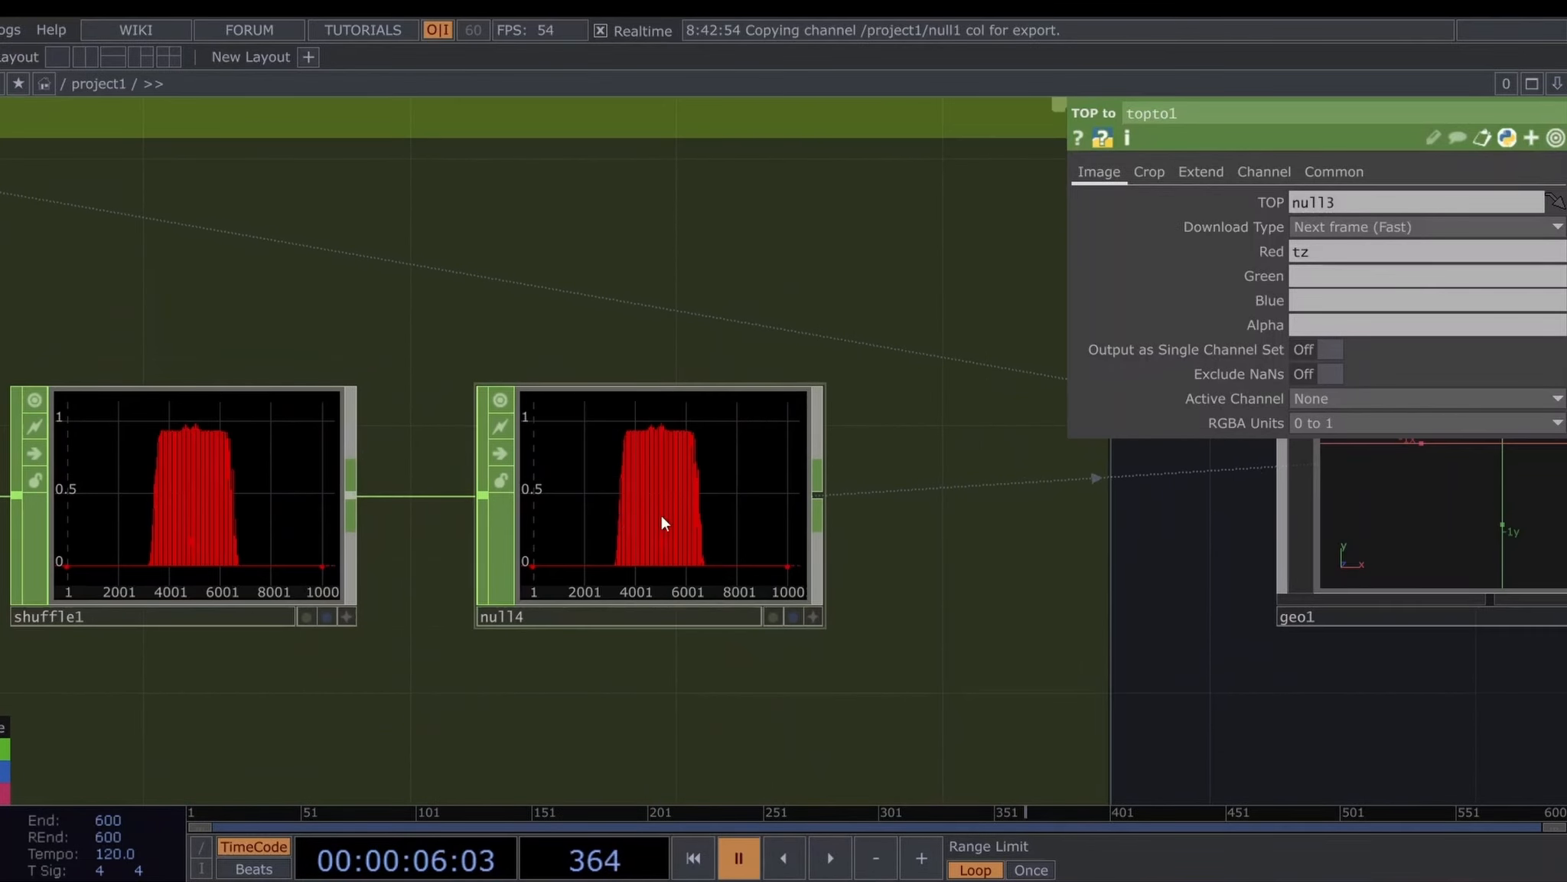
pyautogui.moveTo(661, 522); pyautogui.dragTo(826, 517)
pyautogui.rightClick(499, 494)
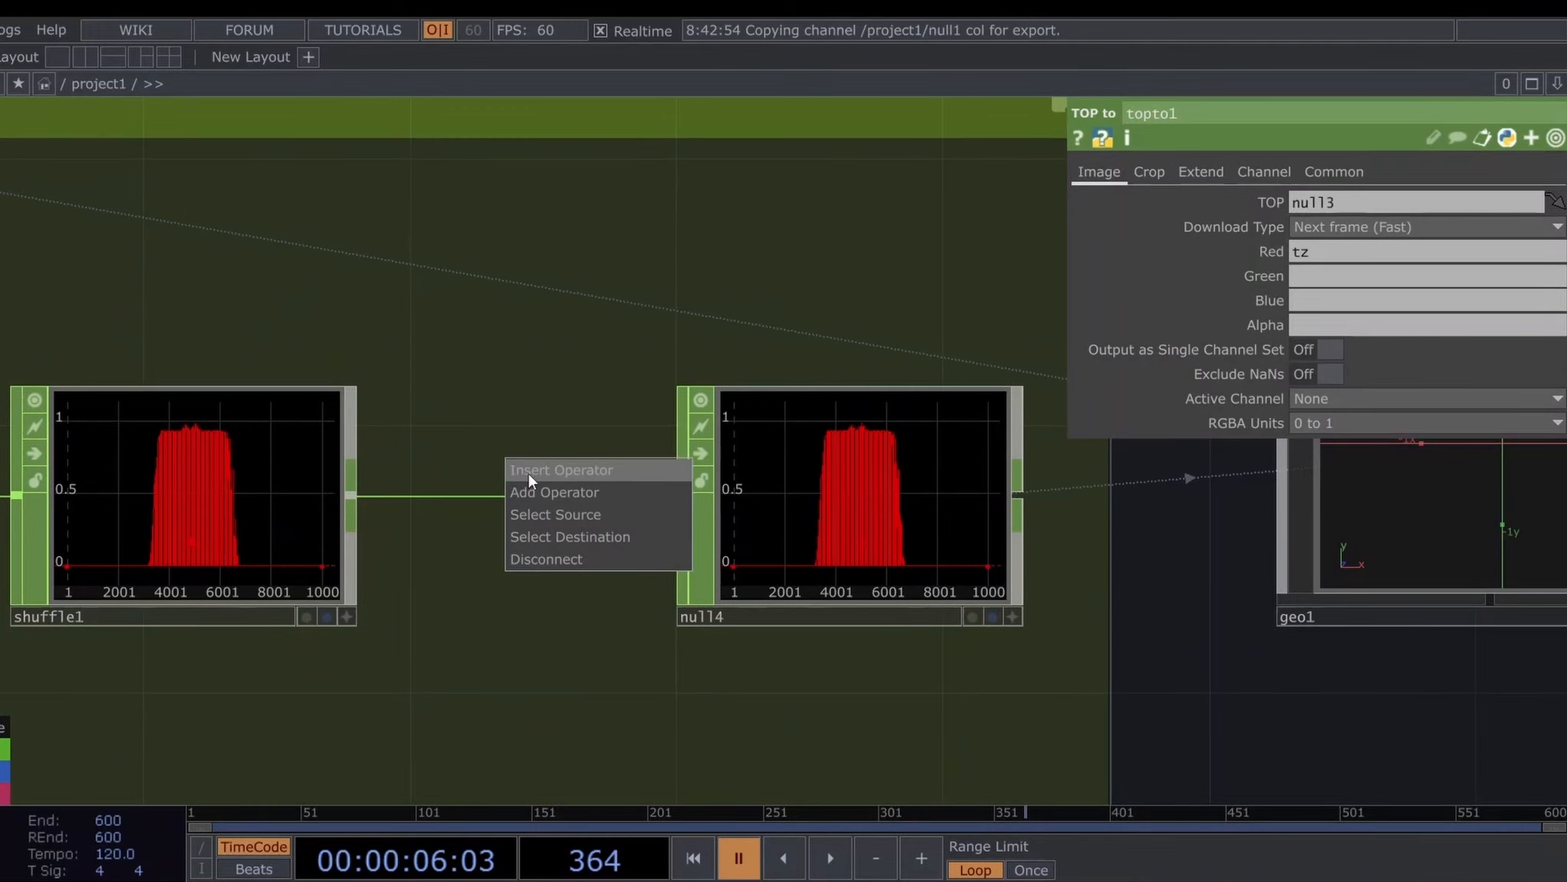
pyautogui.click(530, 470)
pyautogui.write('math')
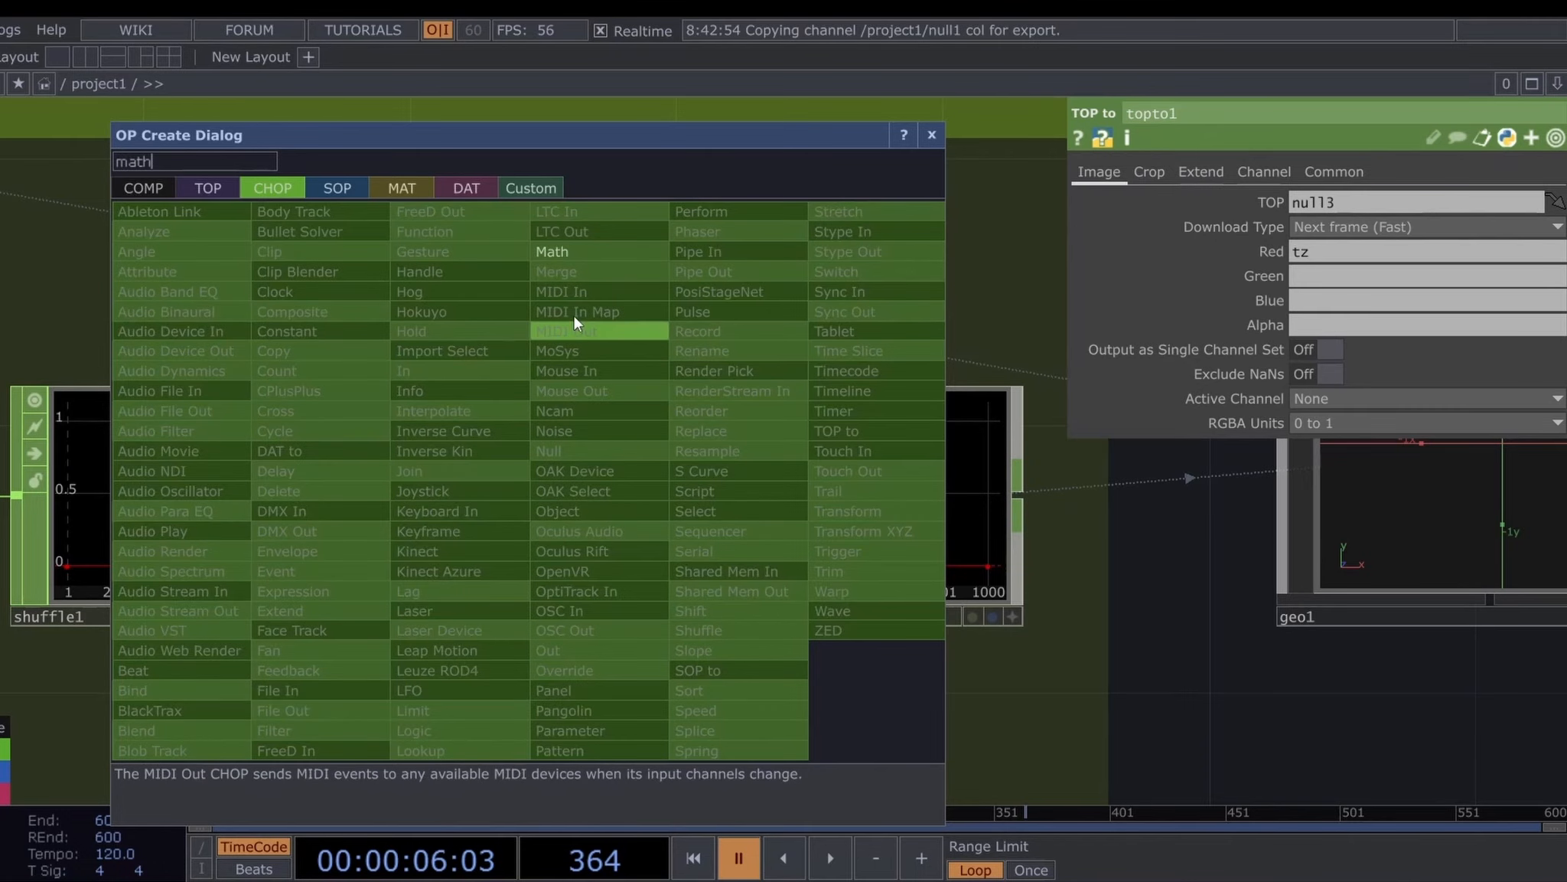
pyautogui.click(570, 251)
pyautogui.click(564, 470)
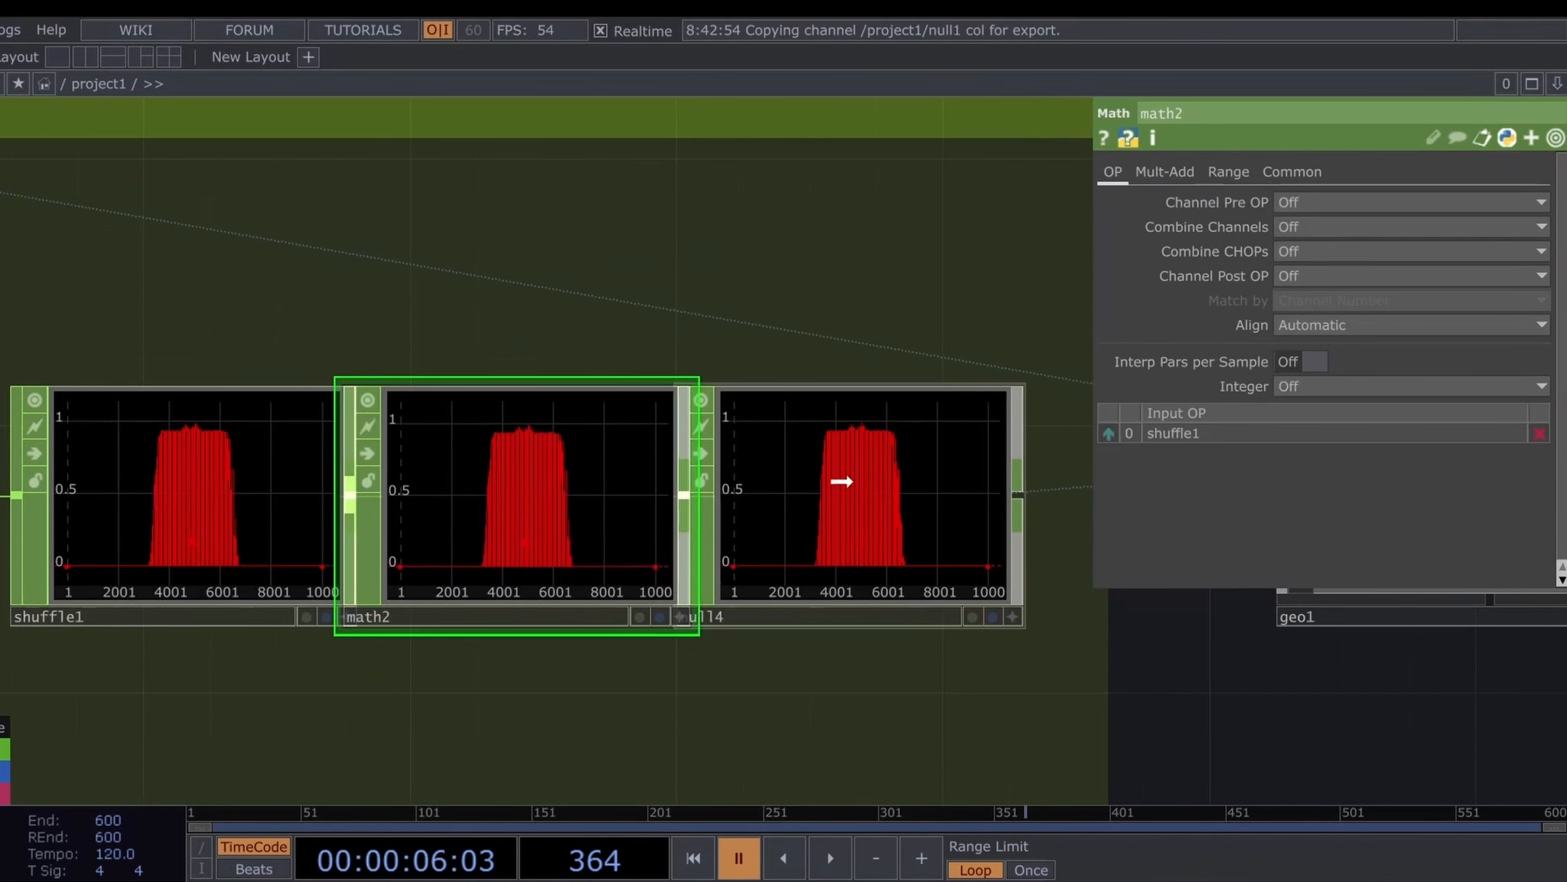
pyautogui.moveTo(841, 481); pyautogui.dragTo(908, 481)
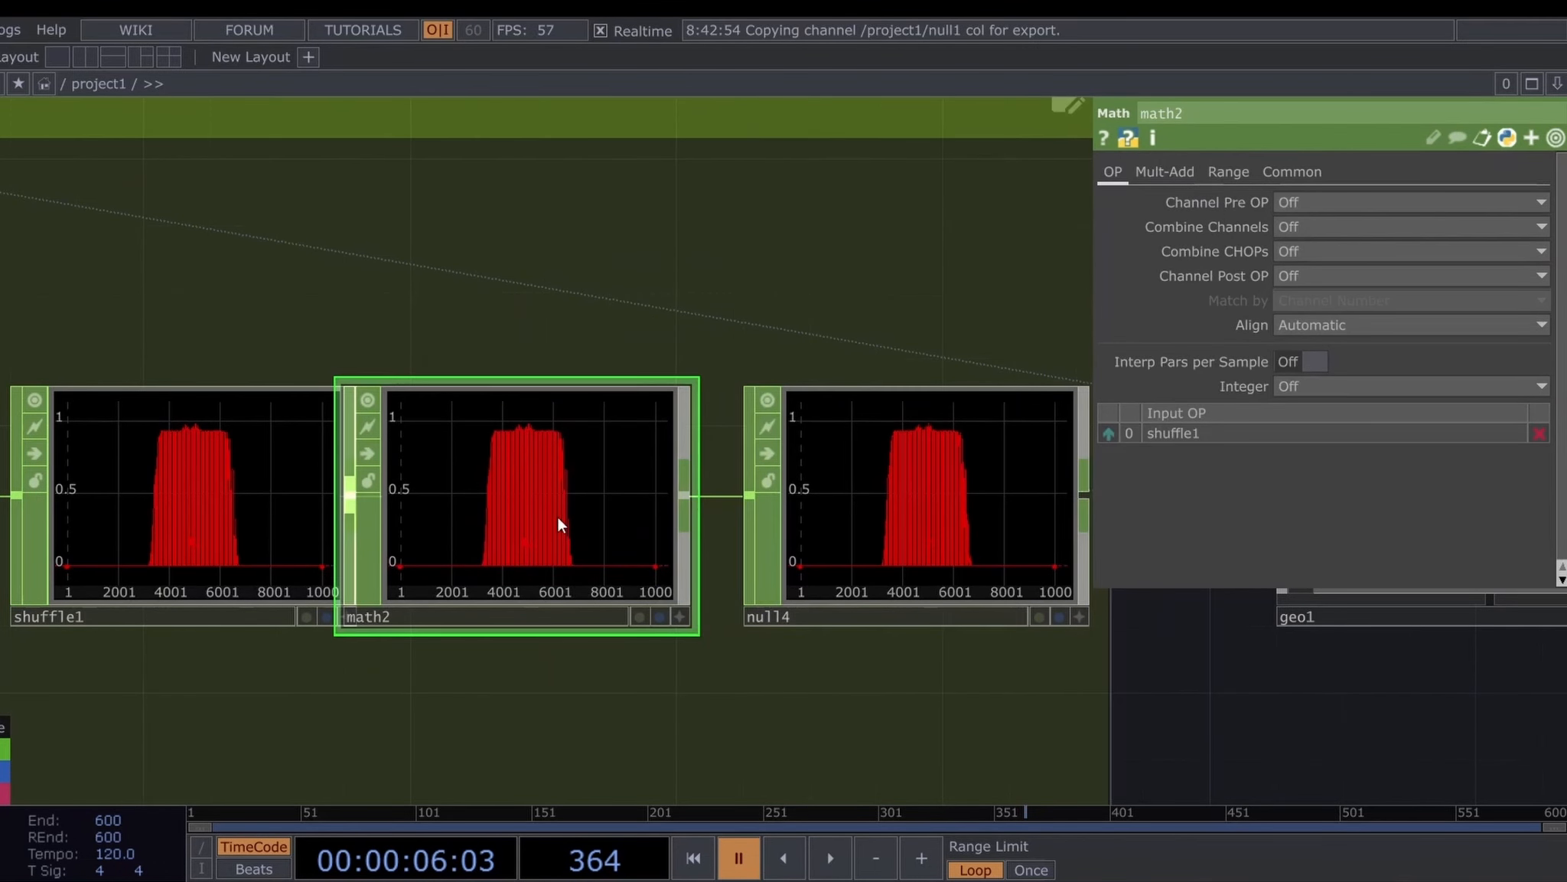
# Set the new Math CHOP's Multiply value to .07 to flatten the displacement
pyautogui.click(1172, 171)
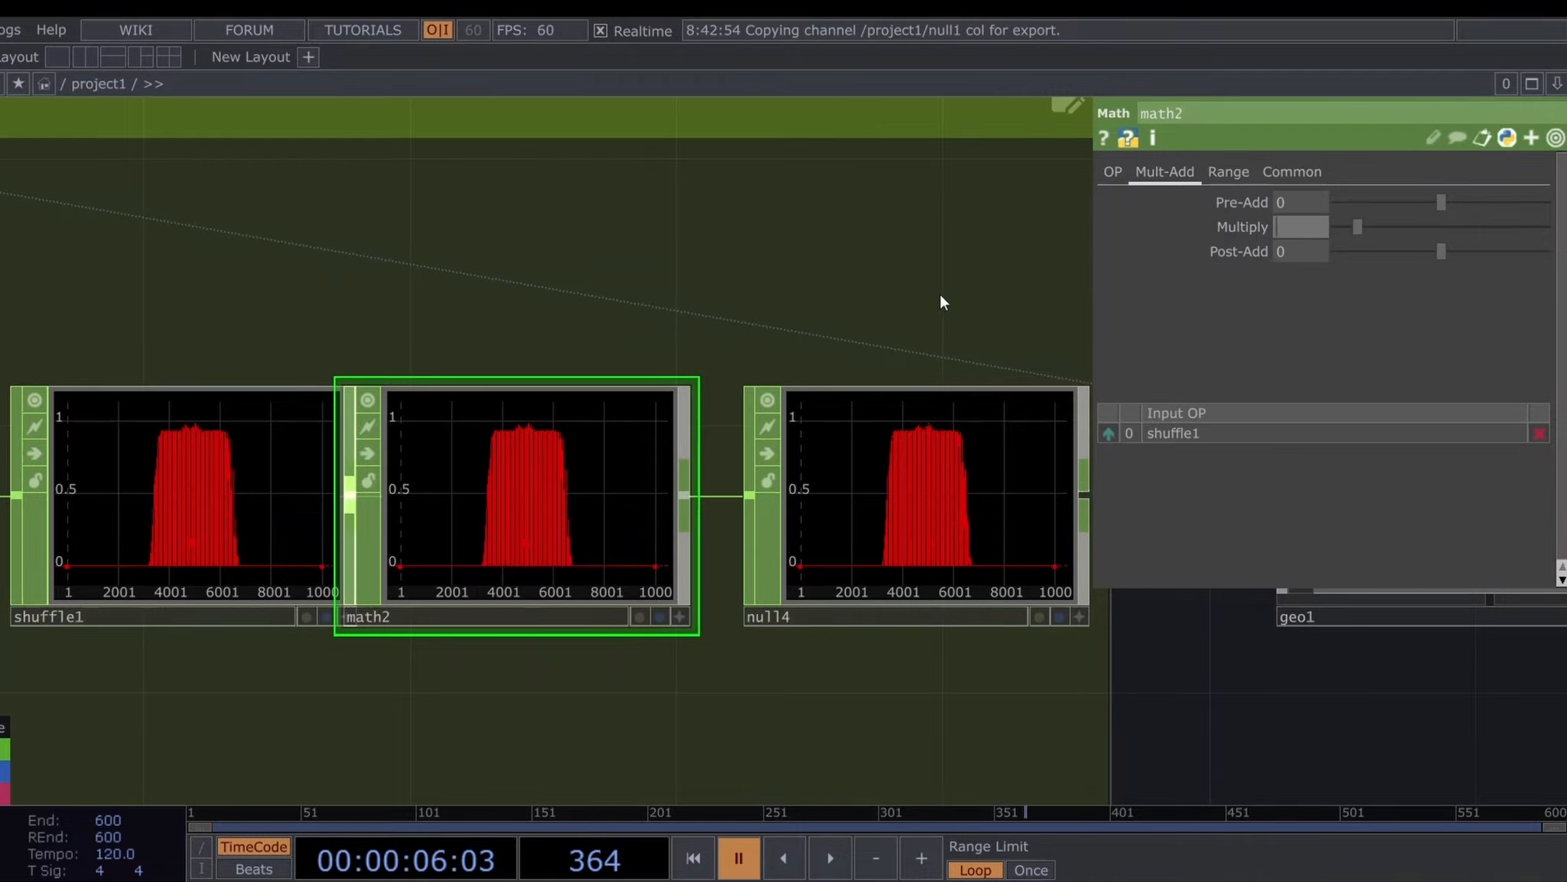
pyautogui.write('.07')
pyautogui.press('Return')
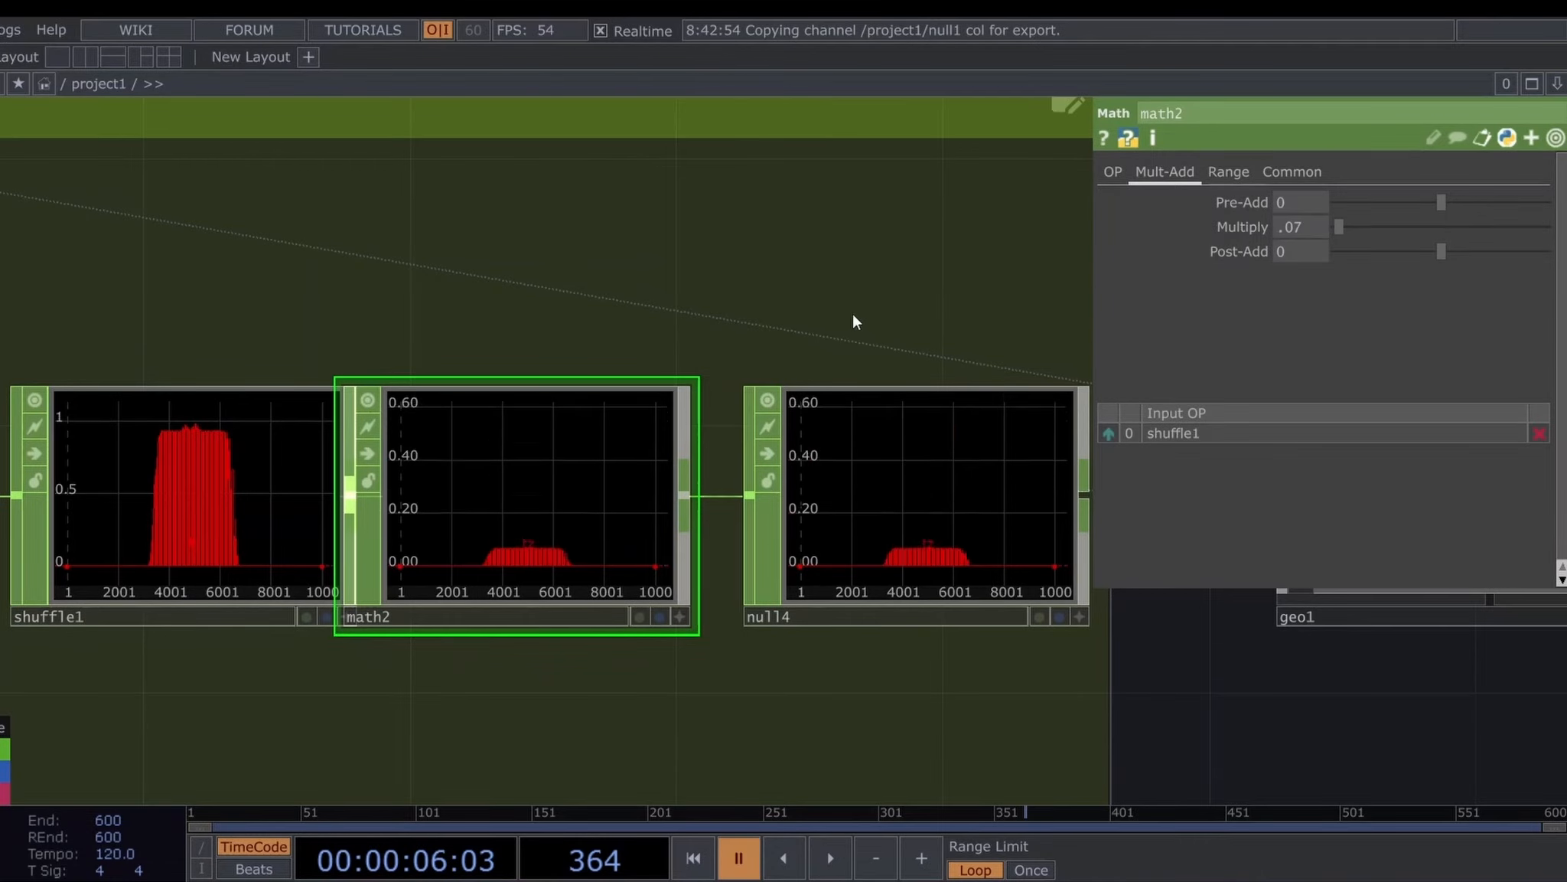
# Check the reduced relief on chopto1 inside geo1 and turn on chopto1's display and render flags
pyautogui.scroll(-4, 1287, 640)
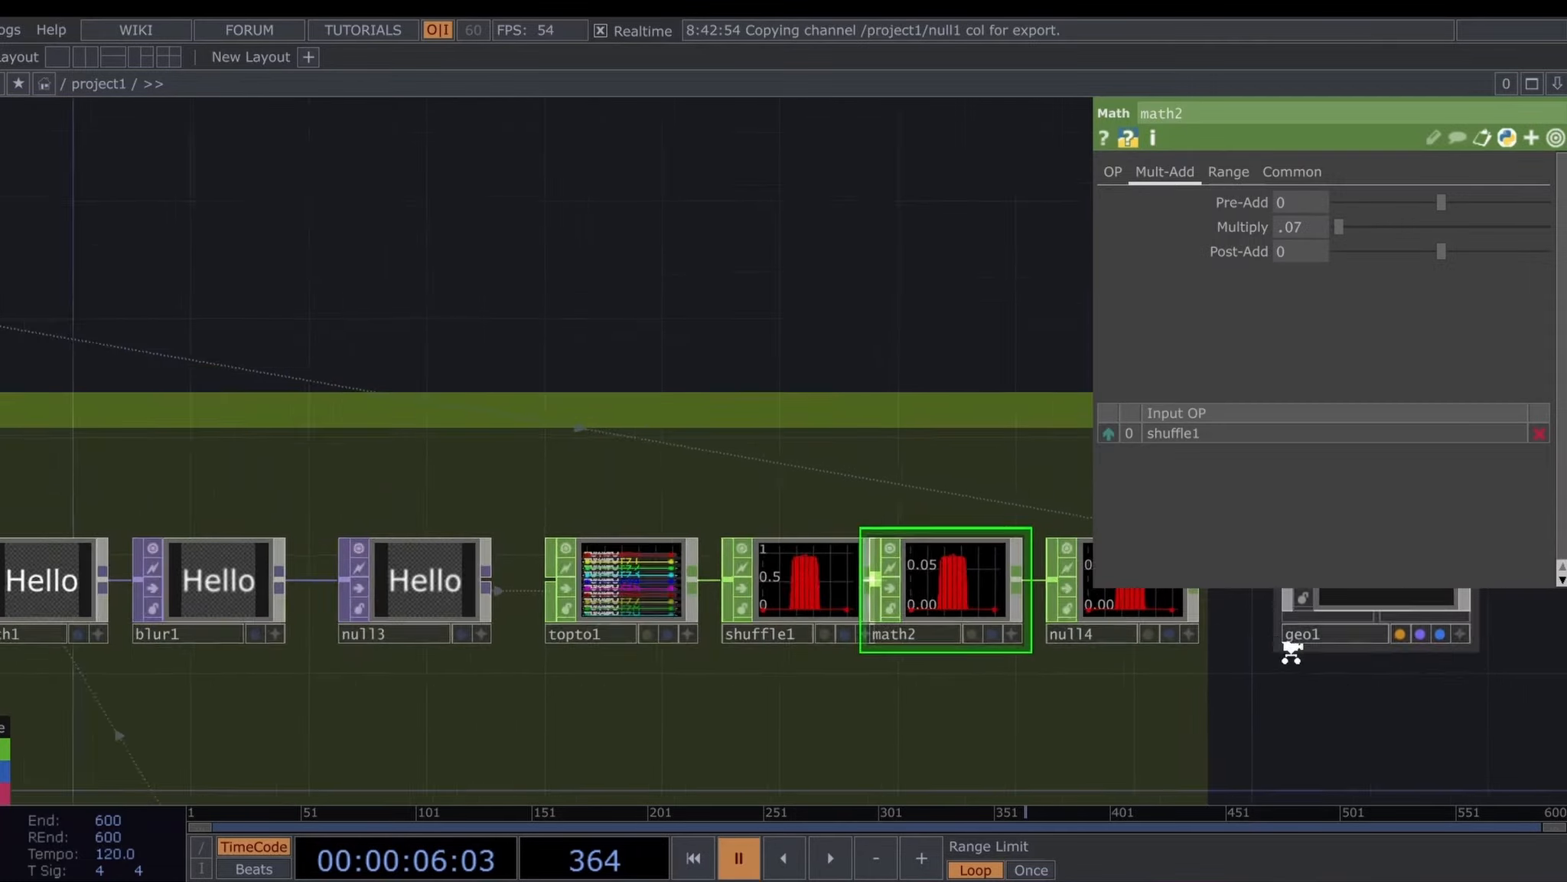
pyautogui.scroll(4, 829, 679)
pyautogui.scroll(3, 825, 538)
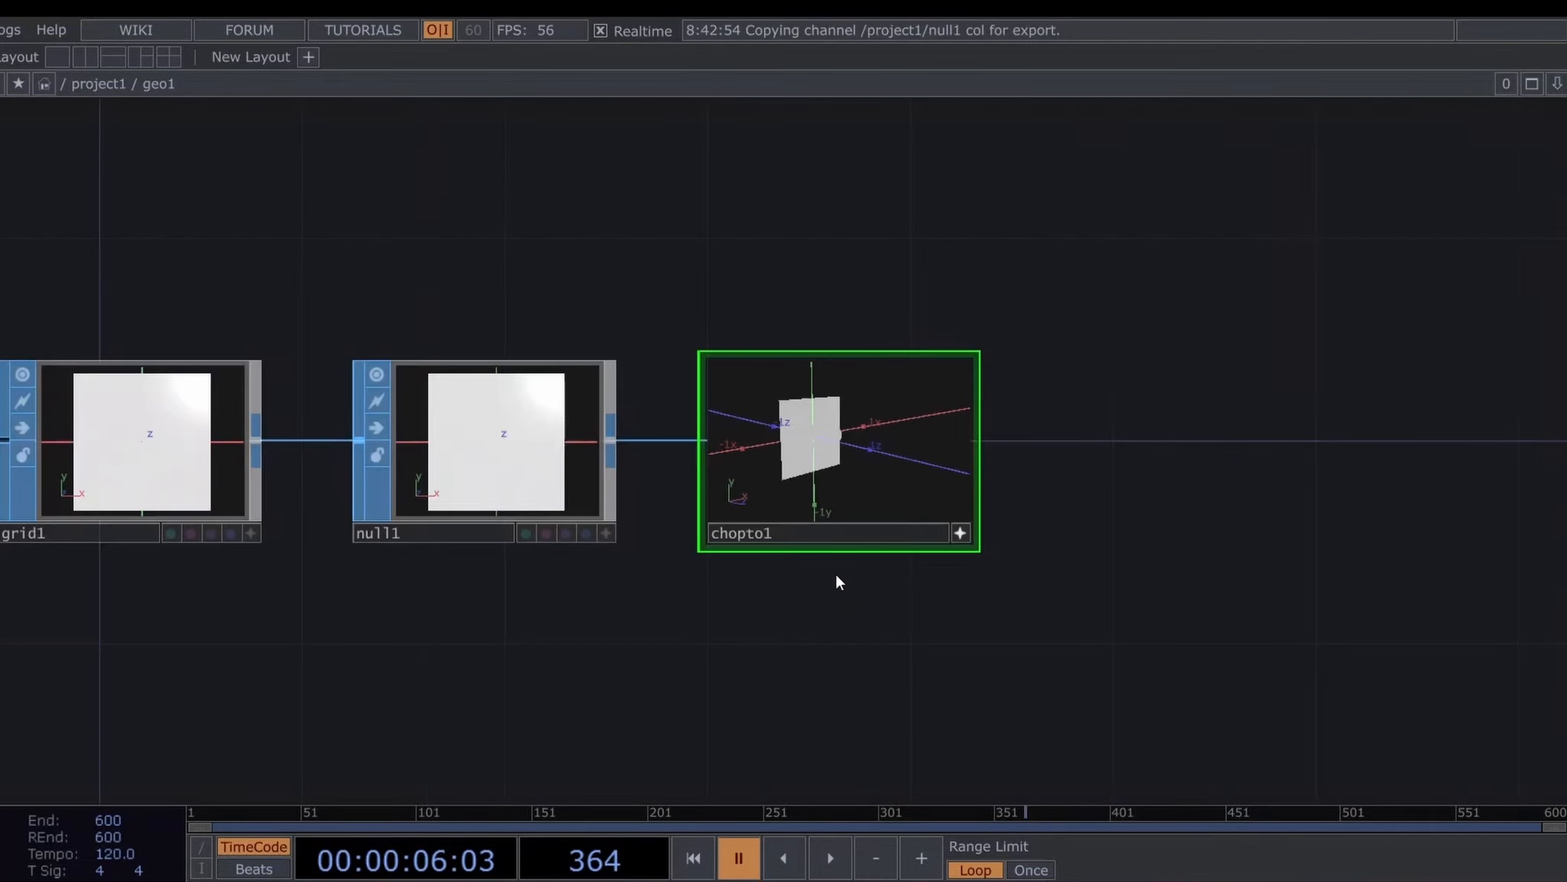
pyautogui.scroll(2, 989, 491)
pyautogui.moveTo(721, 487); pyautogui.dragTo(864, 480)
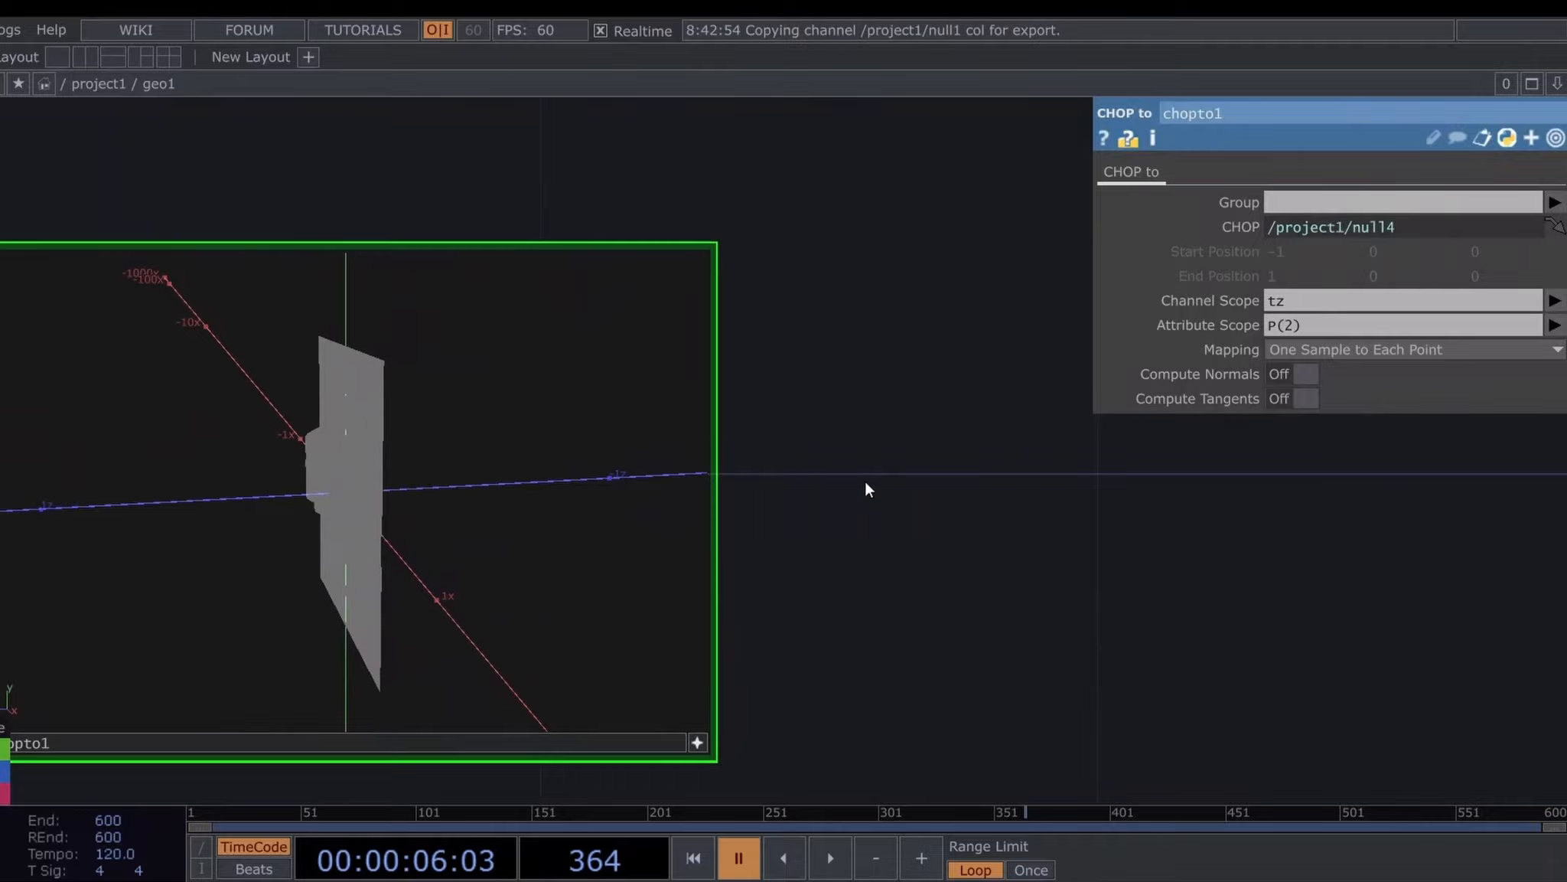
pyautogui.scroll(-1, 879, 476)
pyautogui.scroll(-3, 880, 476)
pyautogui.click(824, 541)
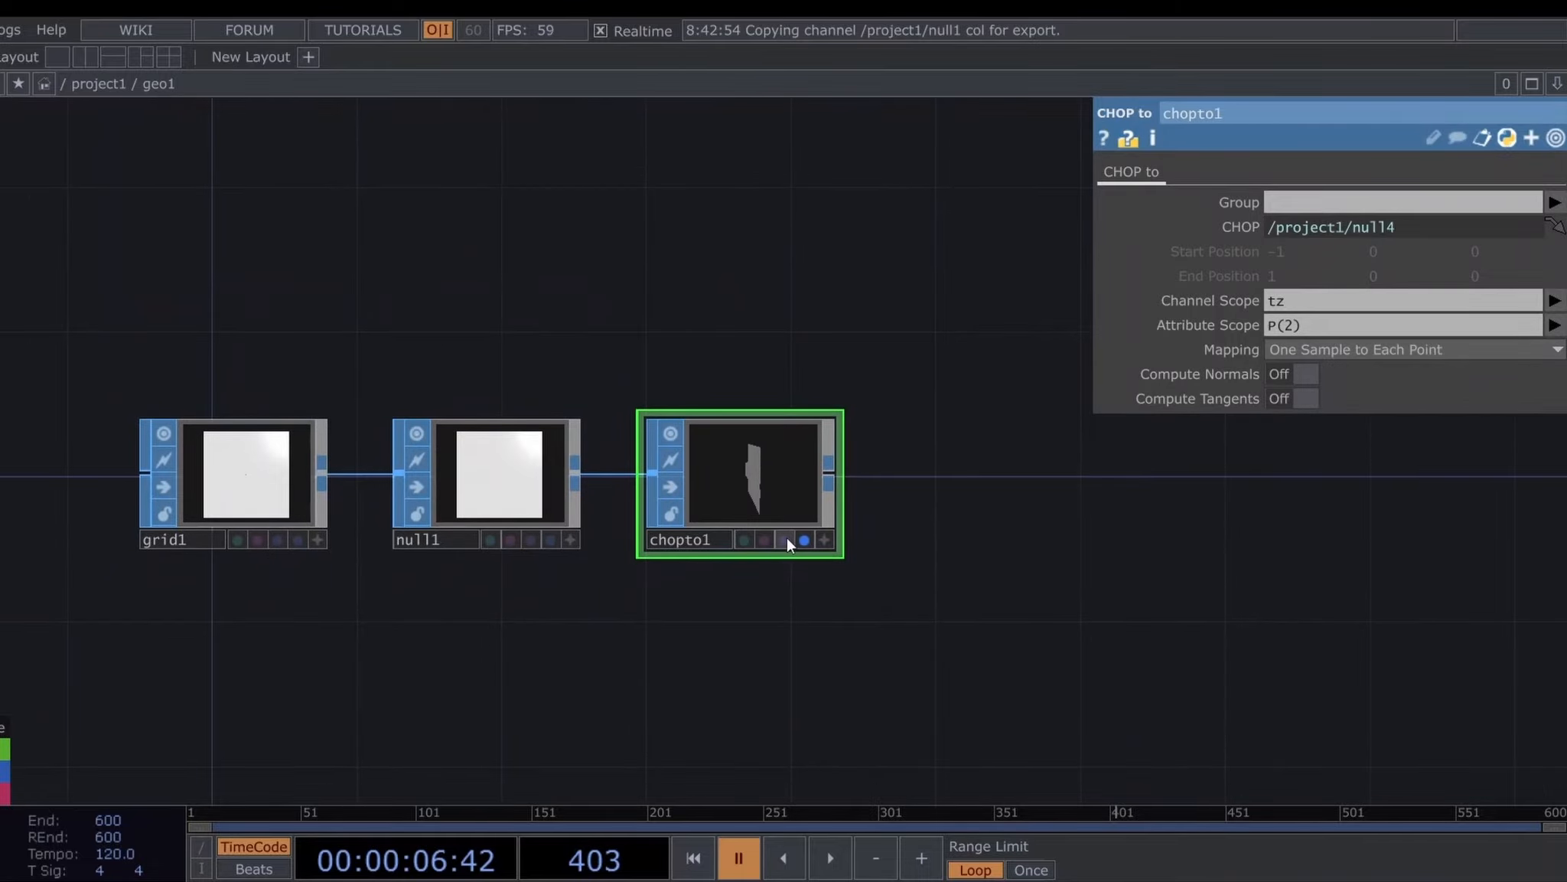
# Add a Wireframe material below geo1 in project1 and assign it to geo1
pyautogui.scroll(-2, 880, 555)
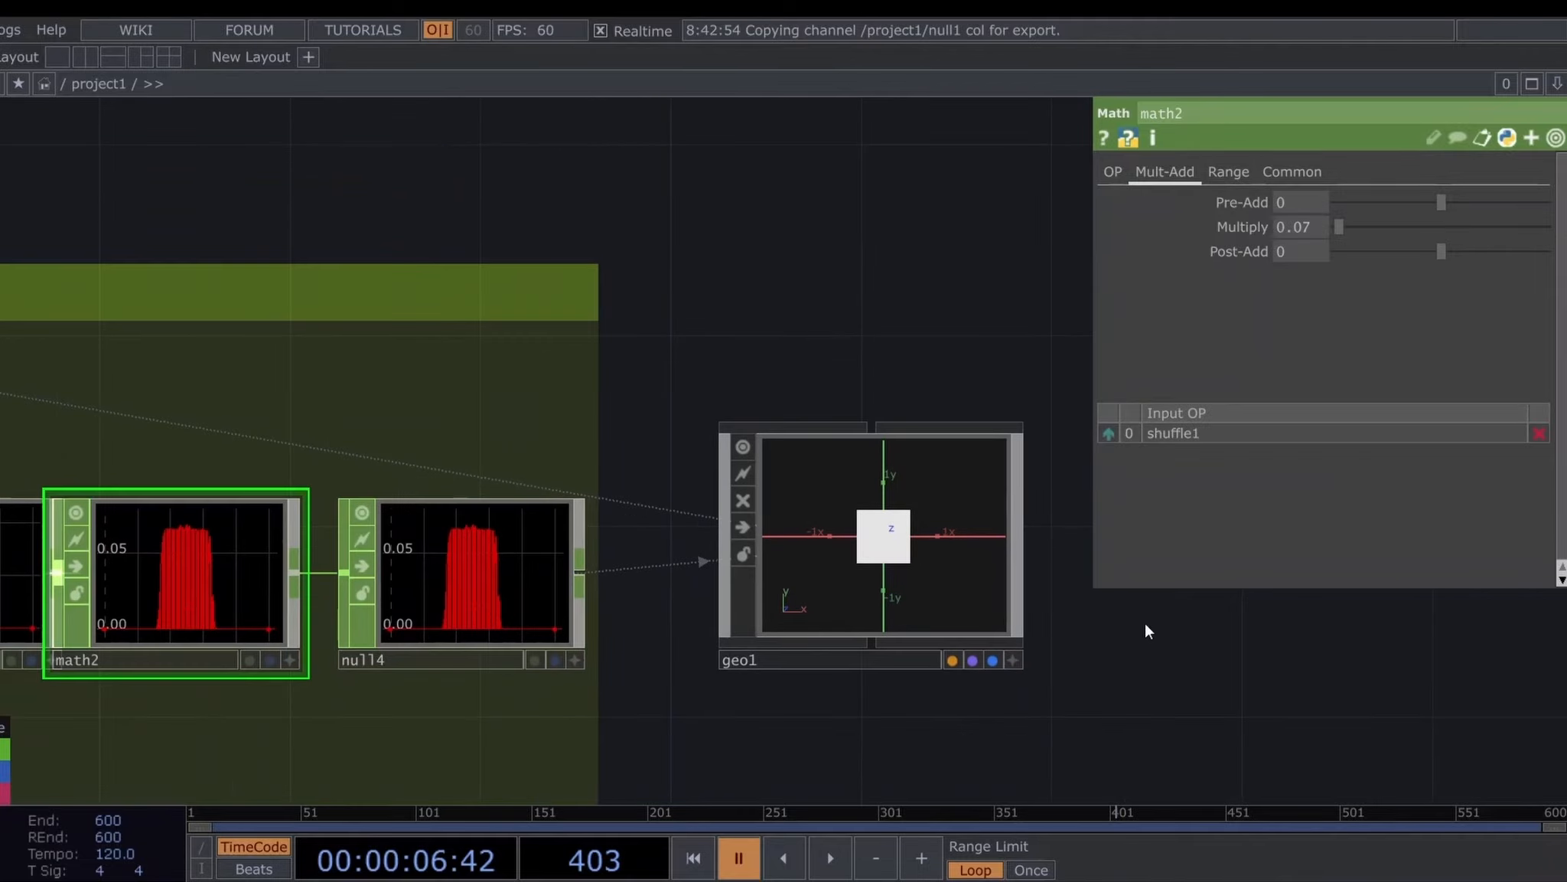
pyautogui.moveTo(1143, 629); pyautogui.dragTo(857, 542)
pyautogui.press('Tab')
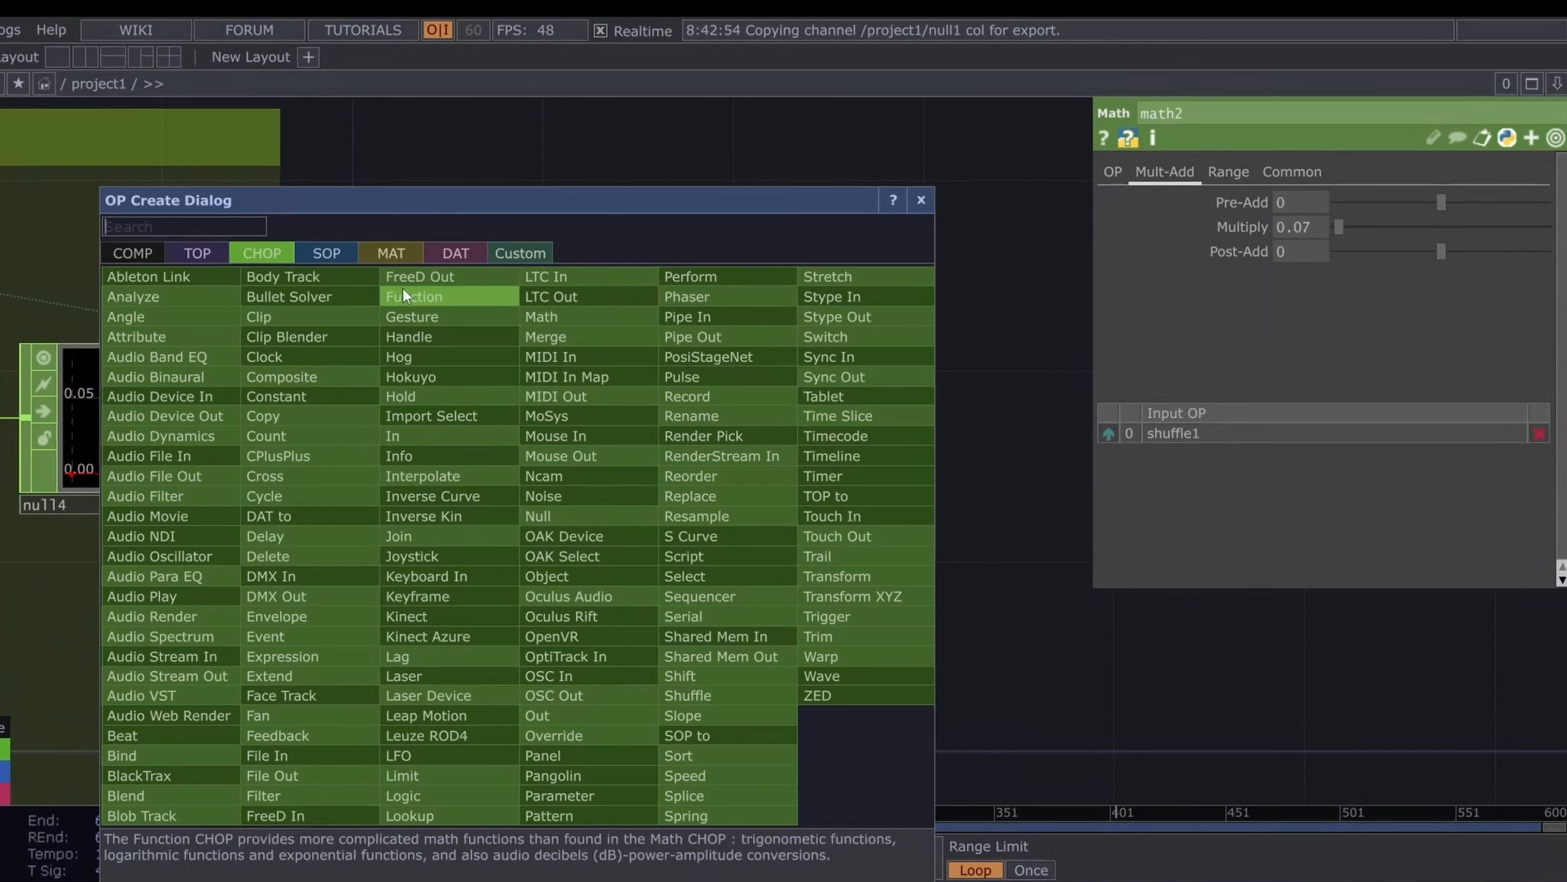
pyautogui.click(393, 255)
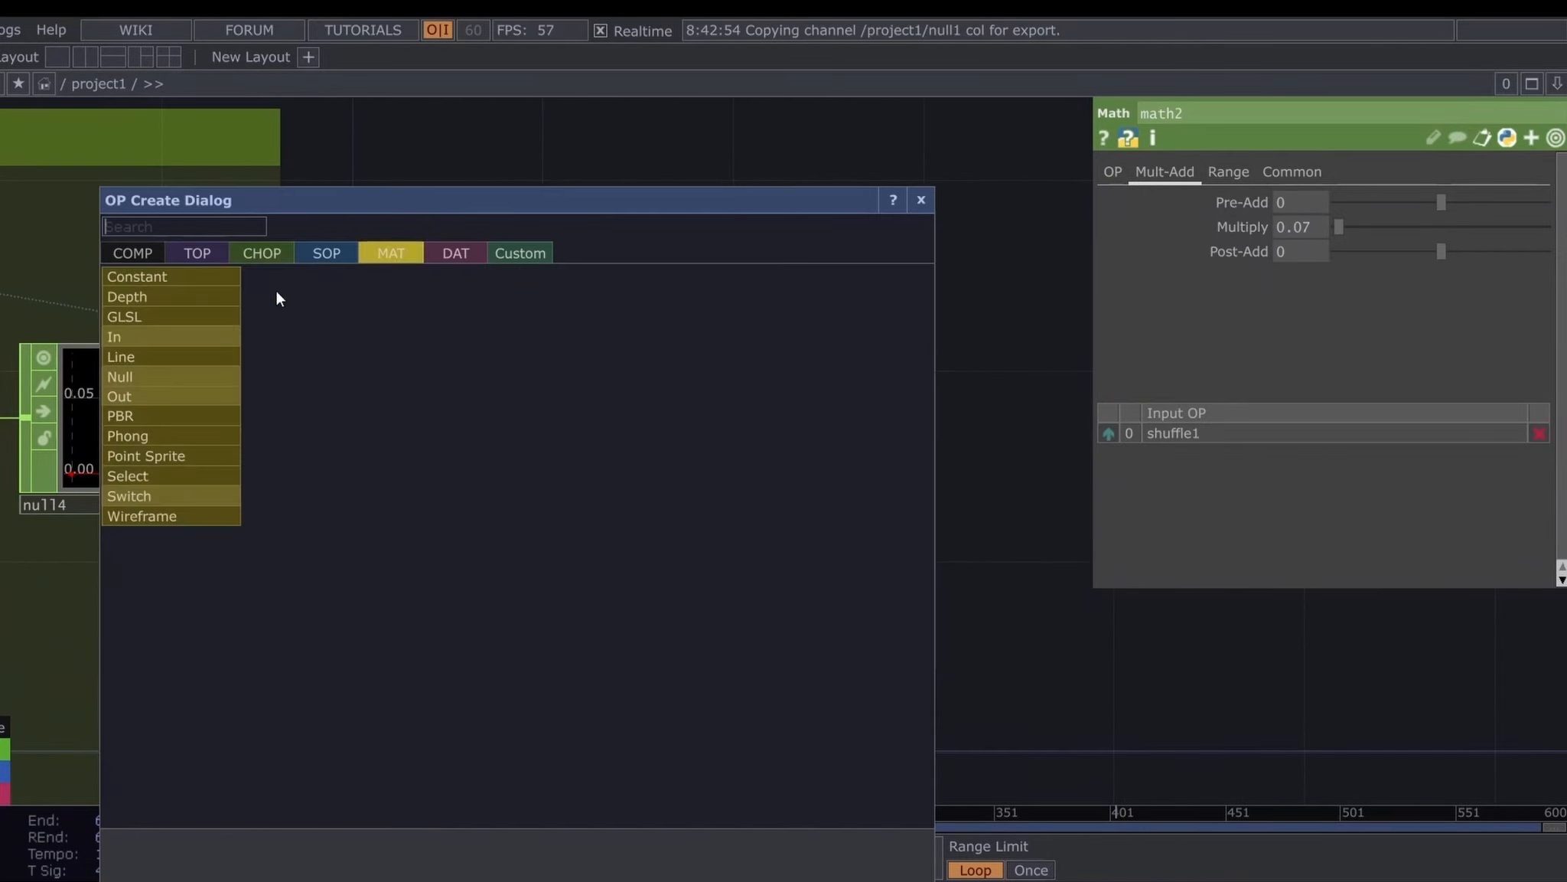
pyautogui.click(143, 511)
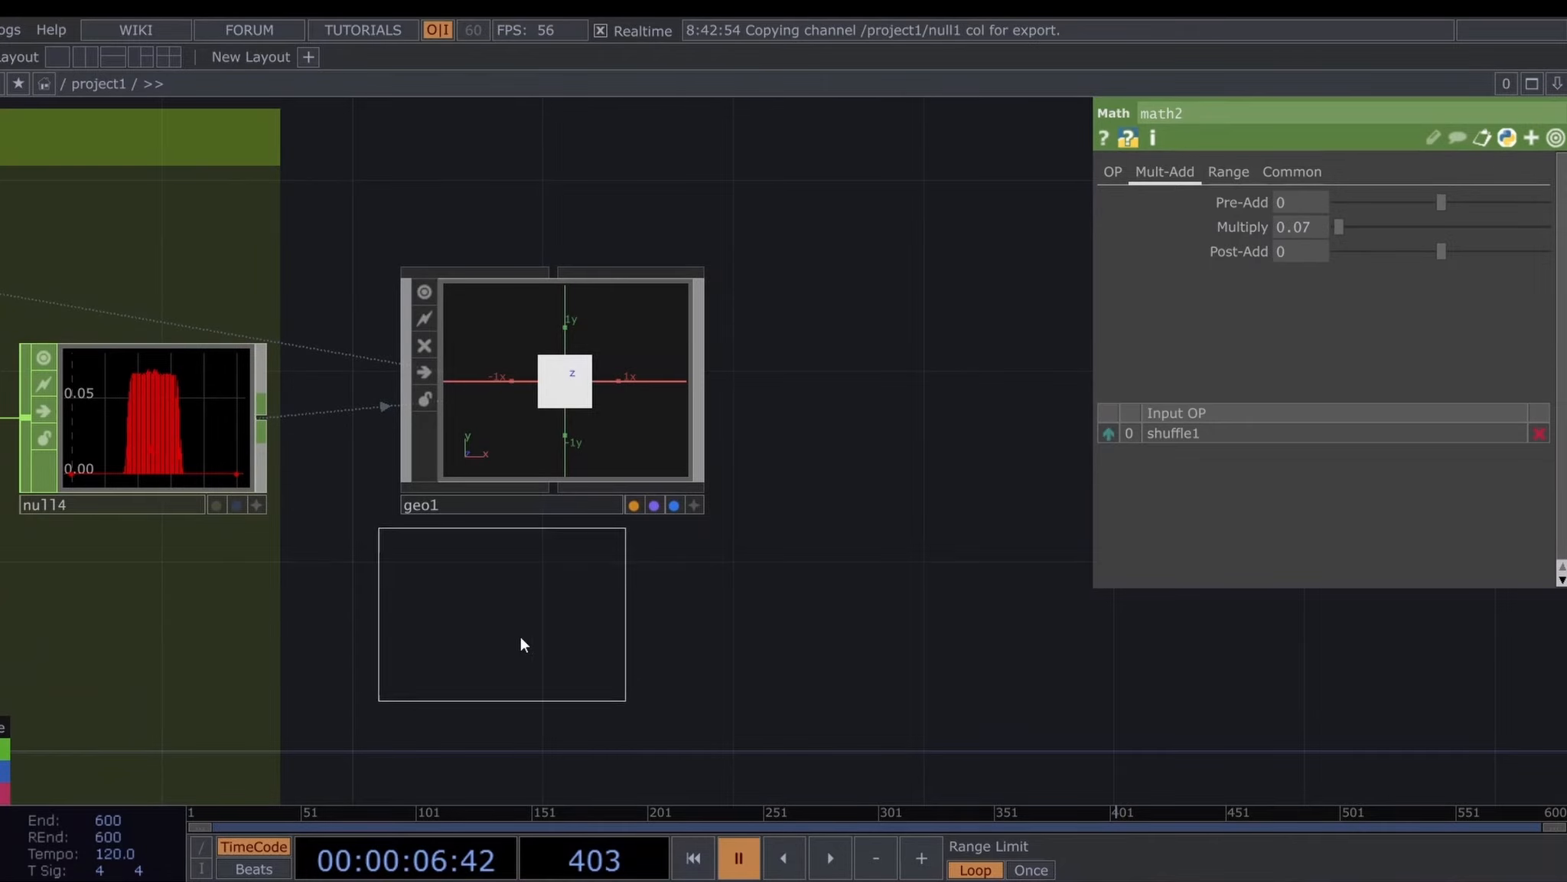
pyautogui.click(543, 664)
pyautogui.moveTo(545, 666); pyautogui.dragTo(583, 393)
pyautogui.click(583, 394)
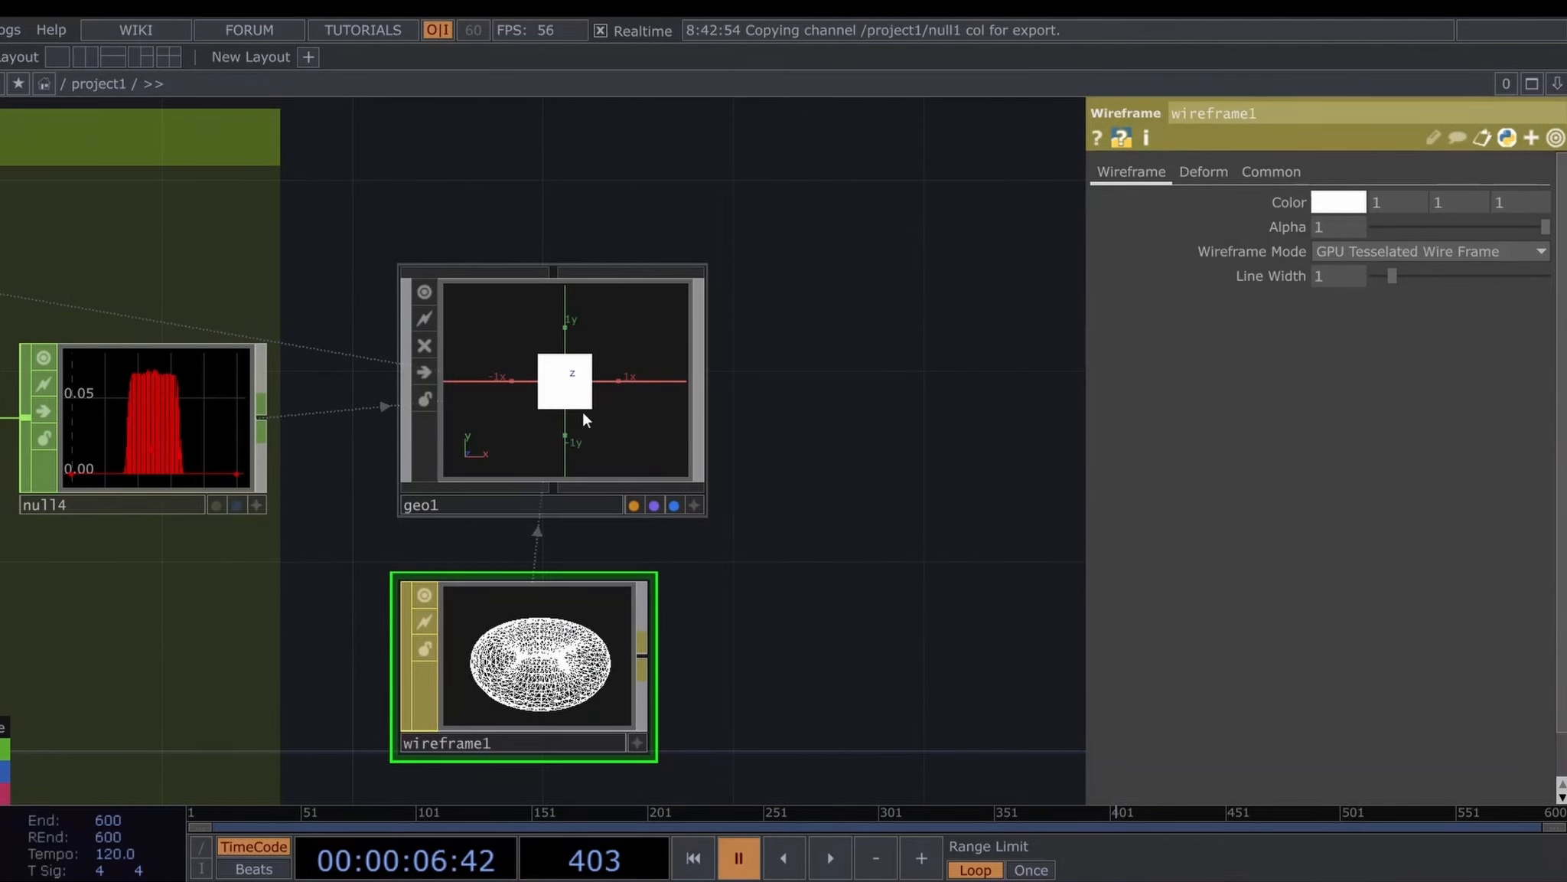
# Examine the deforming wireframe surface in geo1's viewer from an angle during playback
pyautogui.scroll(6, 583, 411)
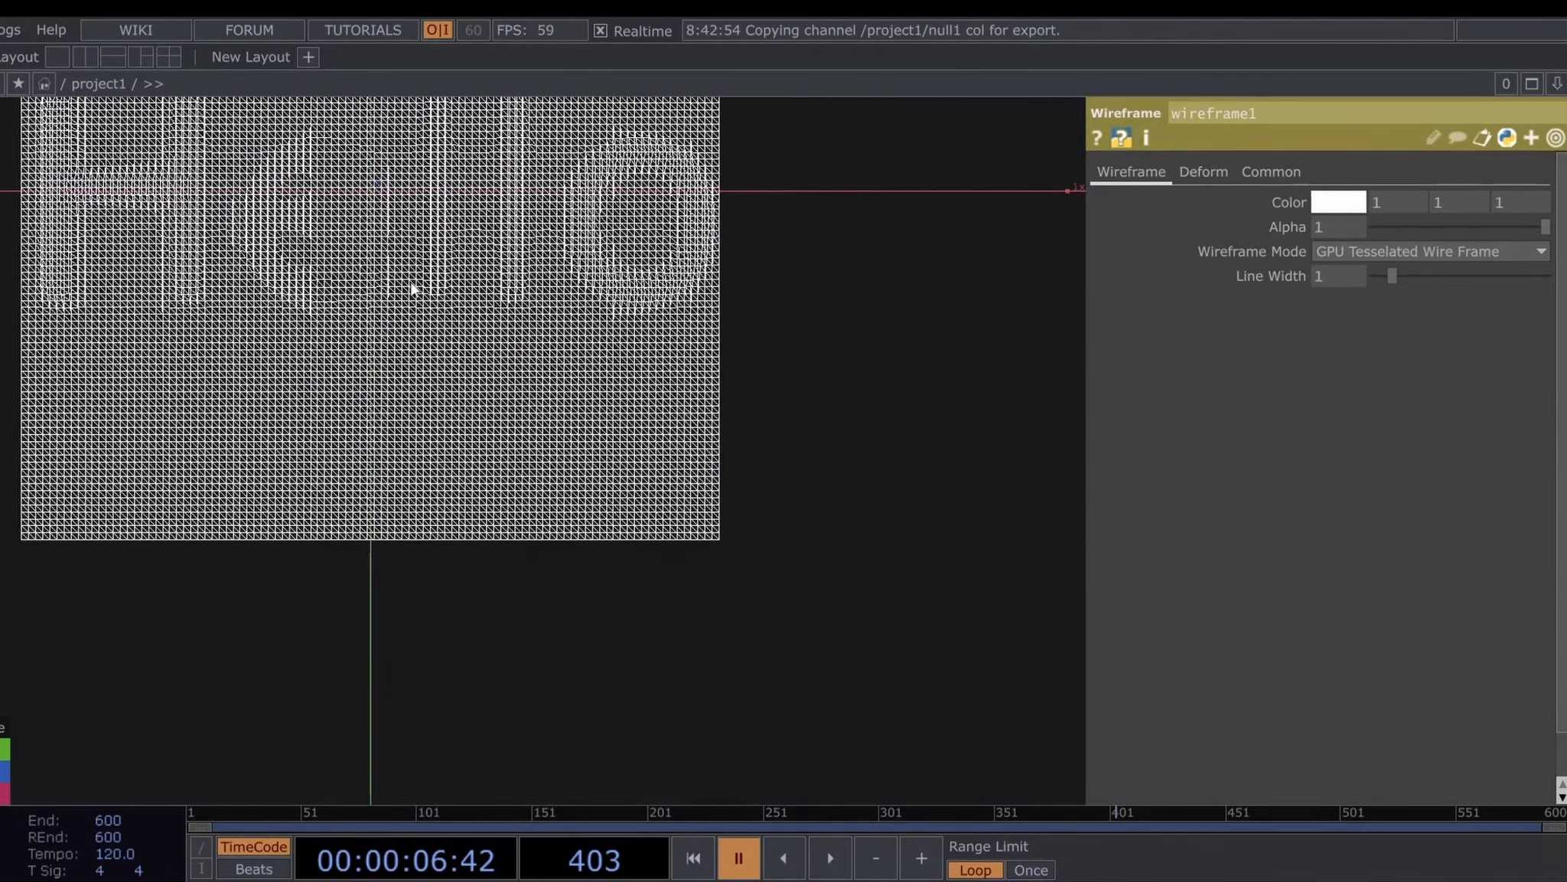
pyautogui.scroll(-3, 412, 287)
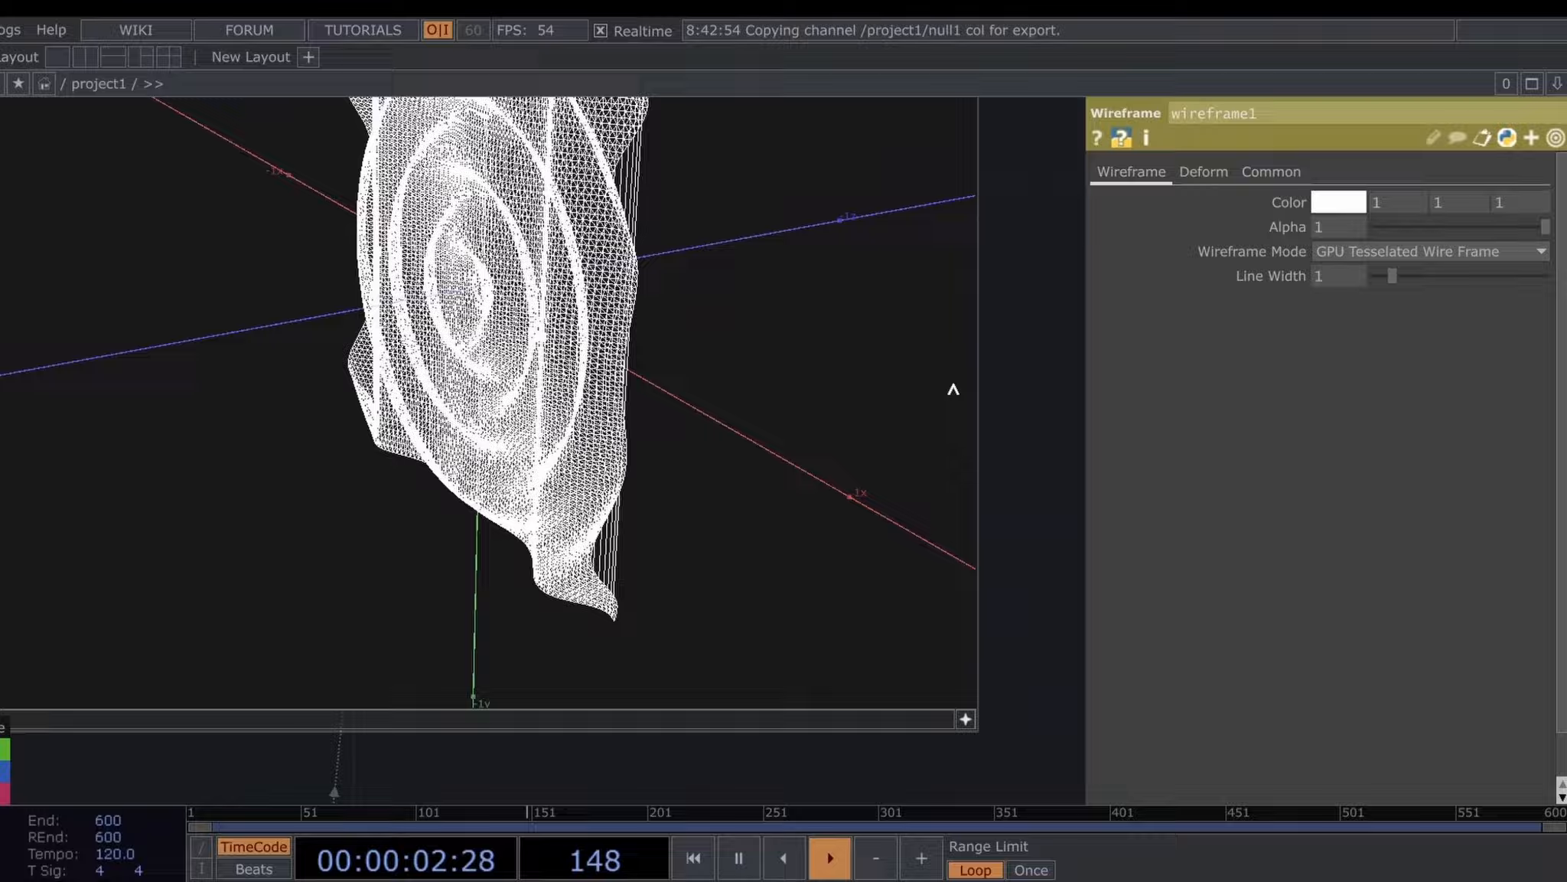
pyautogui.scroll(-5, 1041, 352)
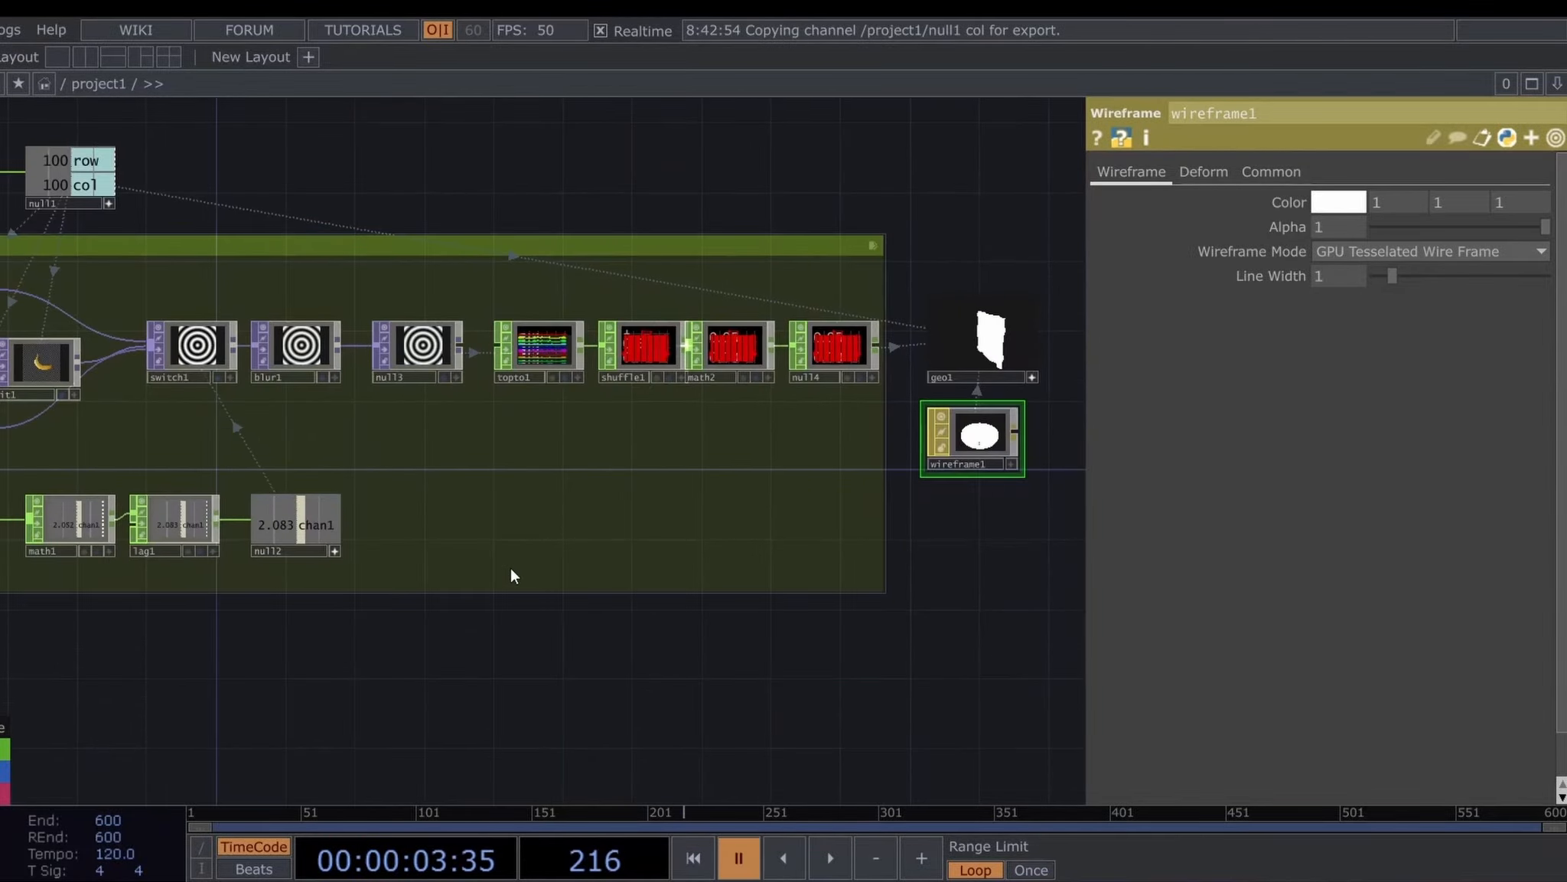
# Turn on Blend between Inputs for the switch1 operator
pyautogui.moveTo(463, 647); pyautogui.dragTo(762, 644)
pyautogui.scroll(5, 449, 316)
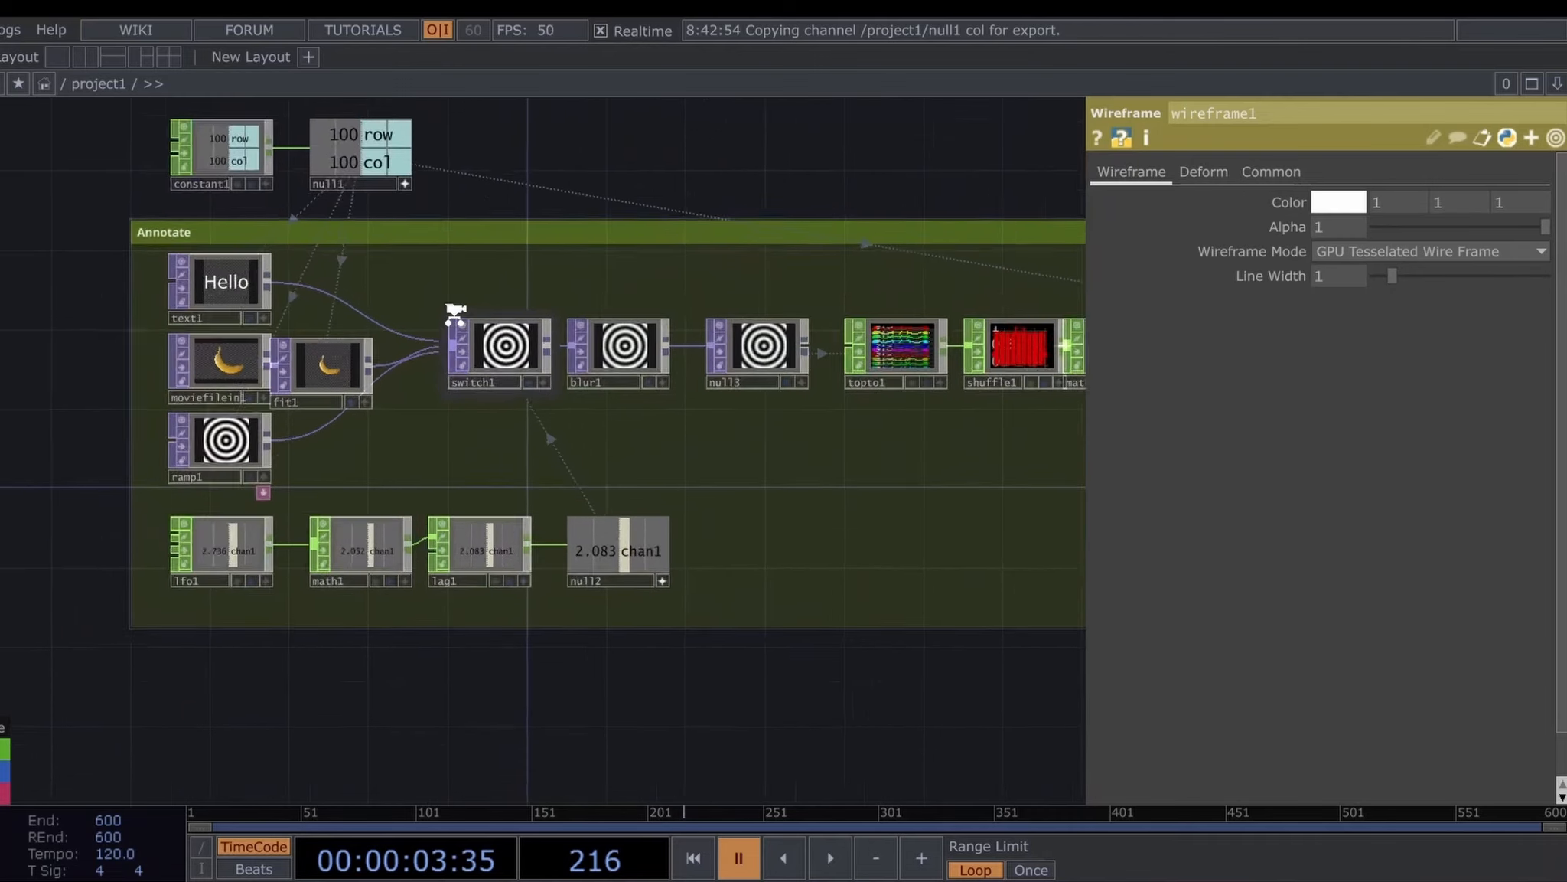
pyautogui.click(528, 371)
pyautogui.click(1318, 227)
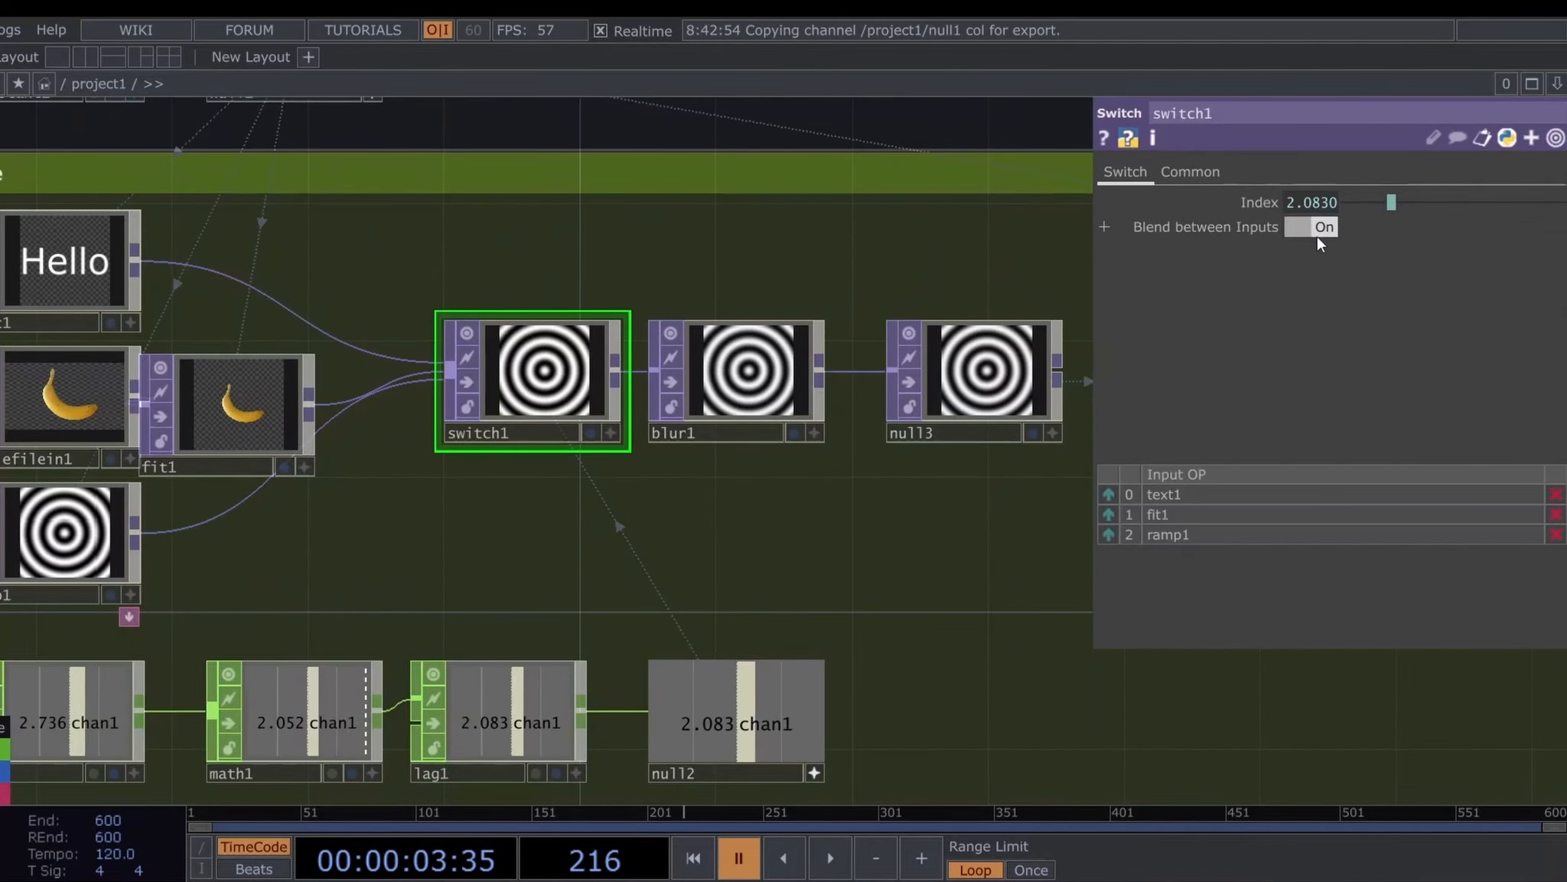
# Add a Camera component above geo1 in project1
pyautogui.press('h')
pyautogui.moveTo(837, 399); pyautogui.dragTo(665, 410)
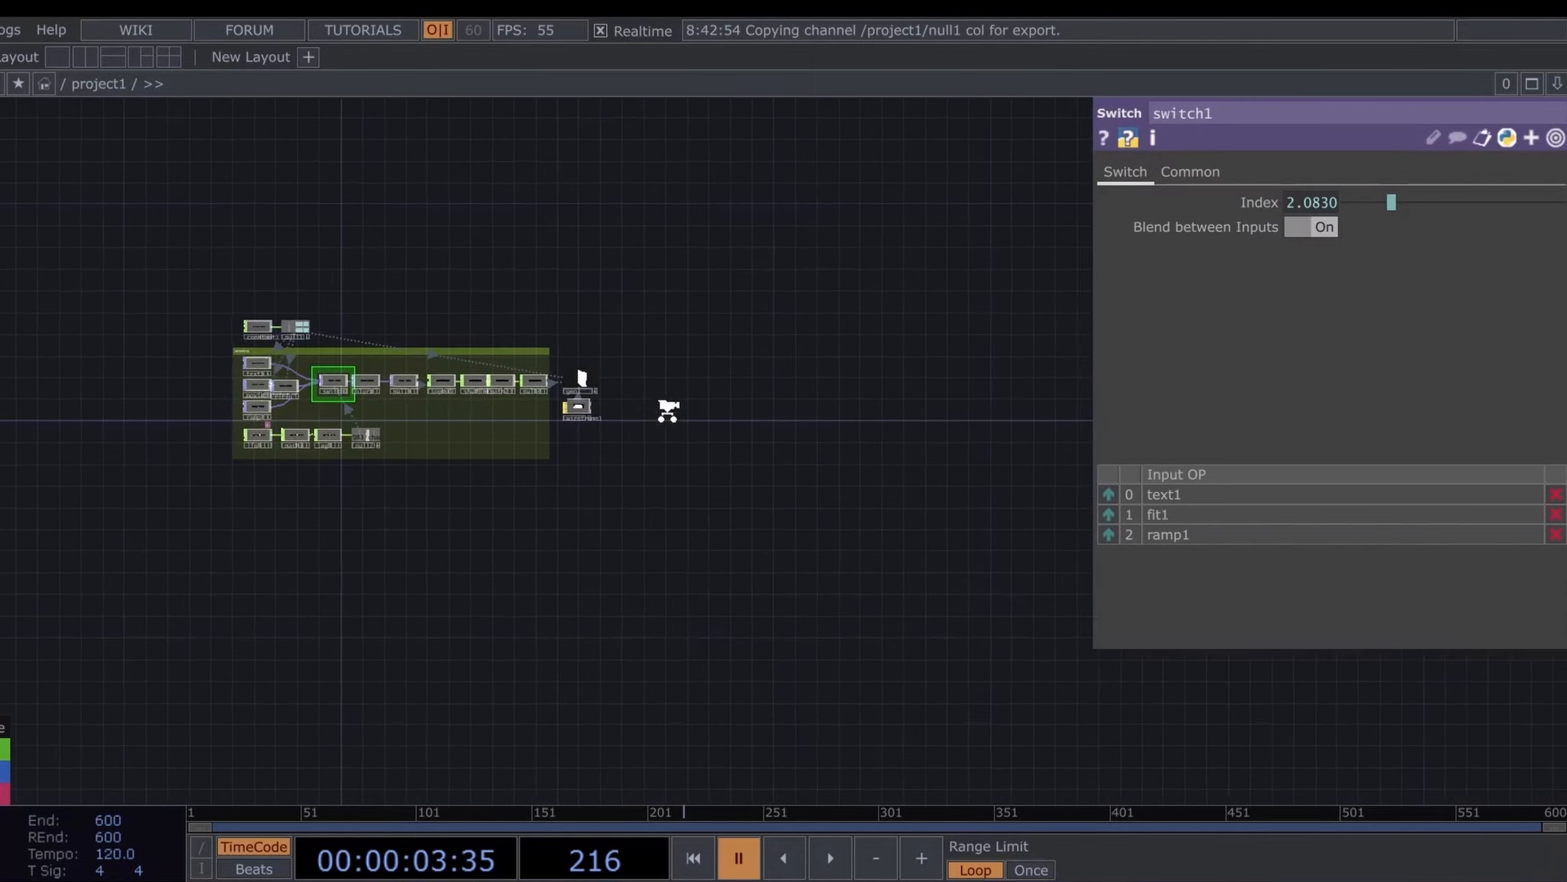
pyautogui.scroll(8, 662, 407)
pyautogui.moveTo(500, 223); pyautogui.dragTo(661, 523)
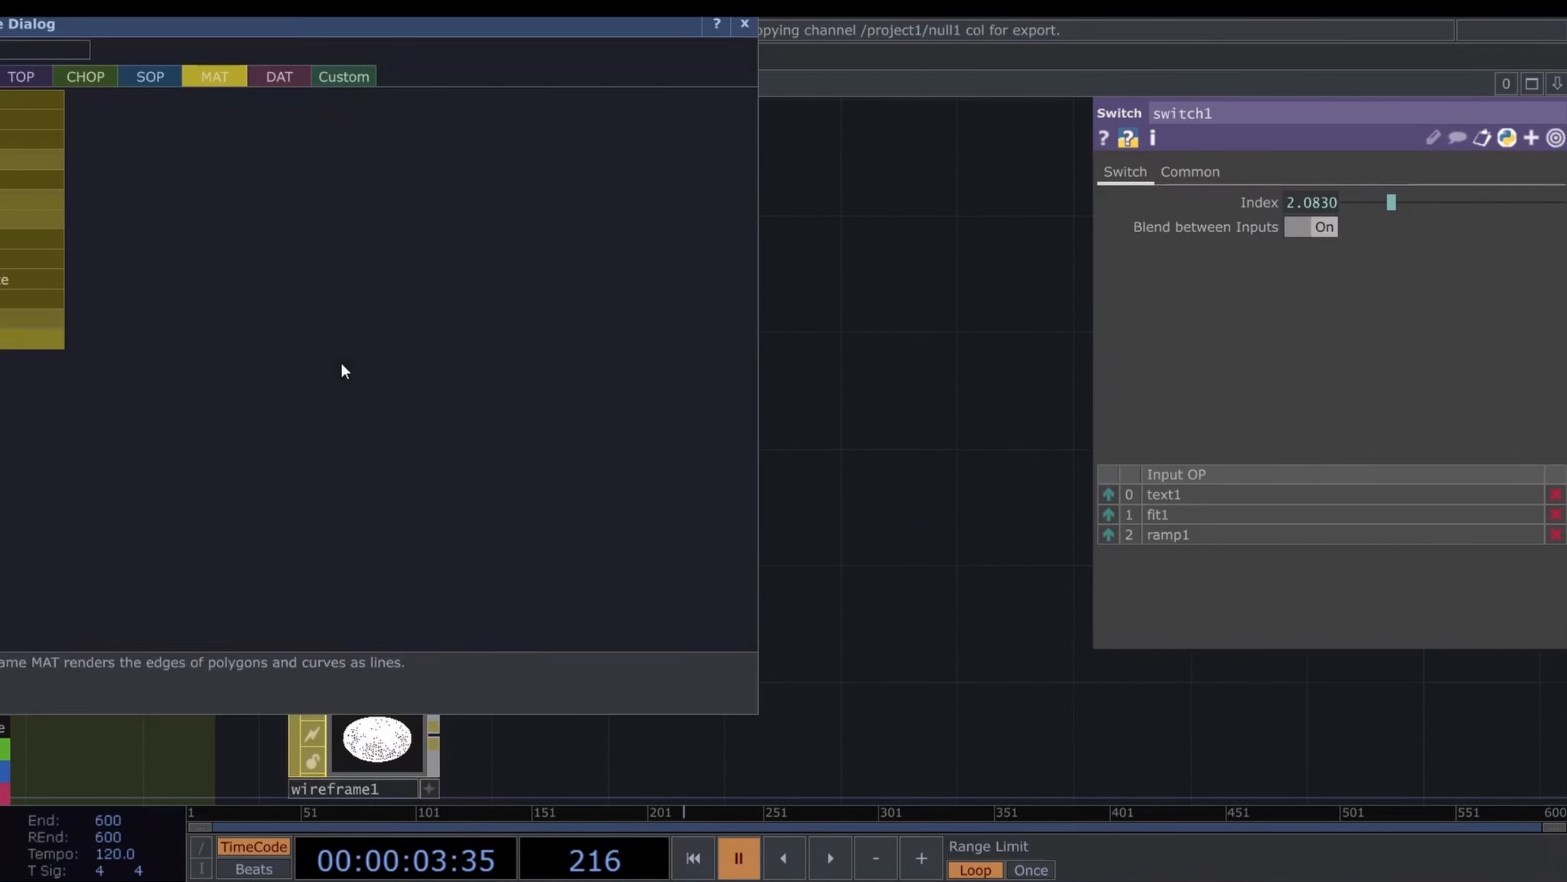
pyautogui.press('Tab')
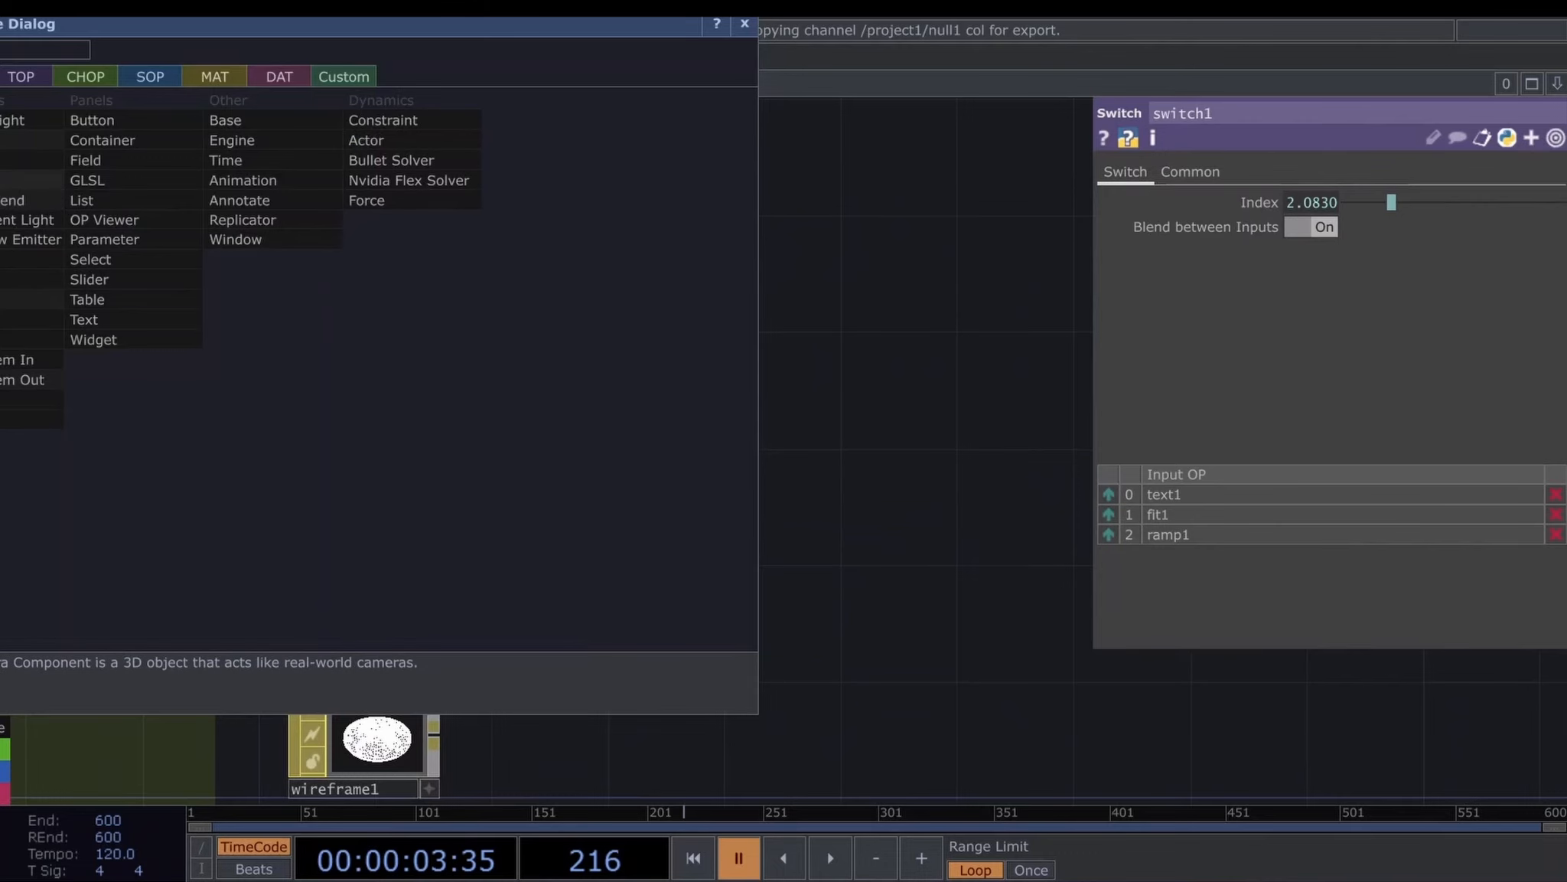
pyautogui.click(3, 181)
pyautogui.click(369, 380)
# Add a Line material beside wireframe1 and assign it to geo1
pyautogui.scroll(5, 356, 727)
pyautogui.click(402, 600)
pyautogui.press('Tab')
pyautogui.click(577, 238)
pyautogui.click(323, 337)
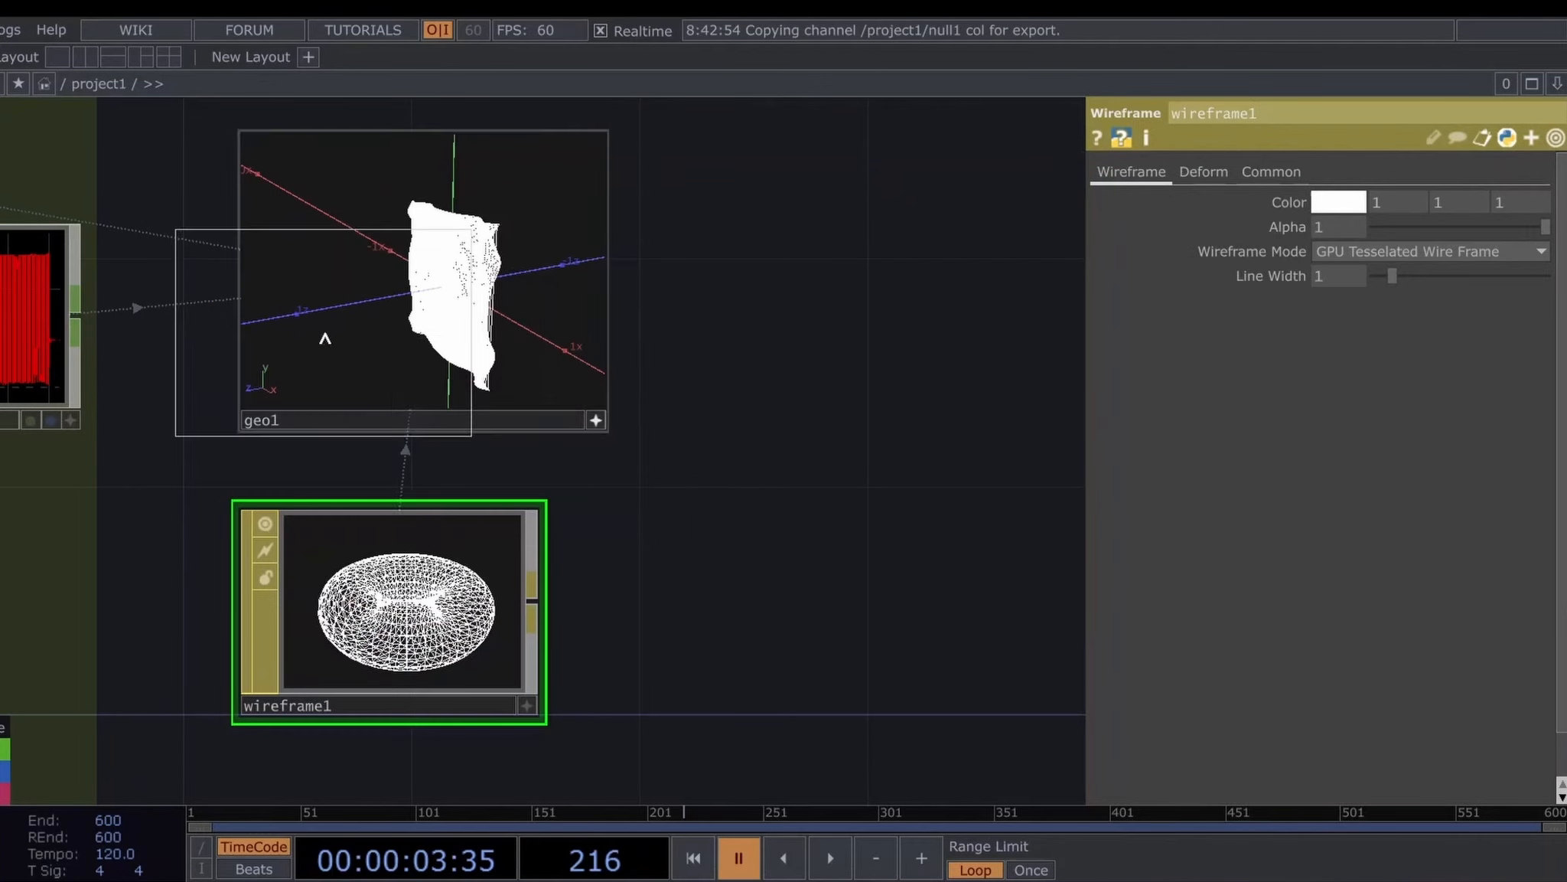
pyautogui.click(741, 544)
pyautogui.moveTo(739, 541)
pyautogui.mouseDown()
pyautogui.moveTo(535, 361)
pyautogui.moveTo(512, 272)
pyautogui.moveTo(501, 295)
pyautogui.mouseUp()
# Open the operator actions for the wireframe1 material
pyautogui.rightClick(430, 513)
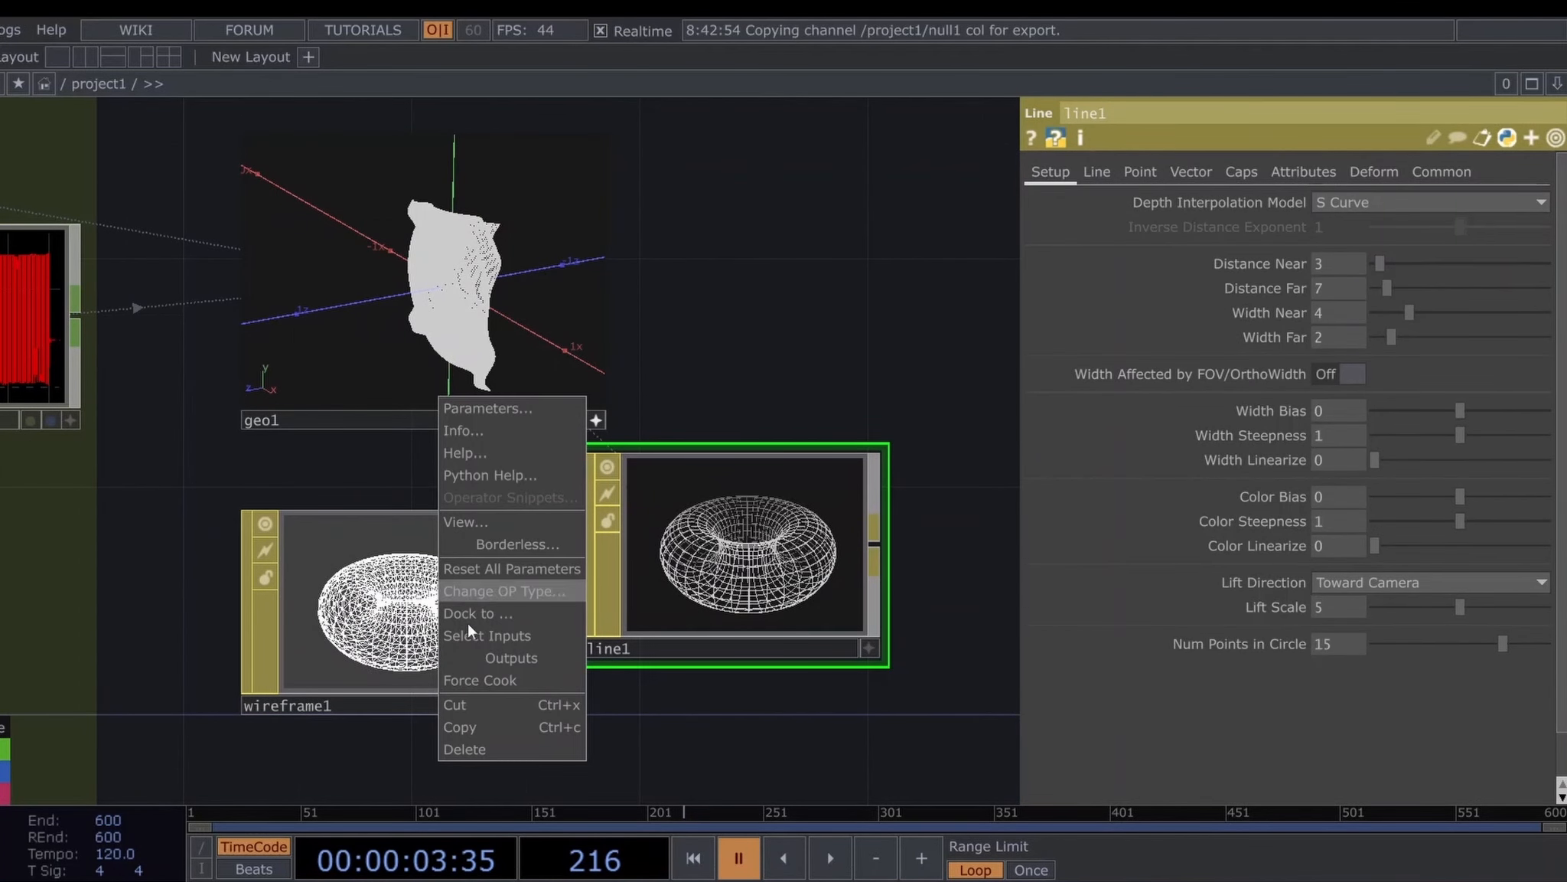